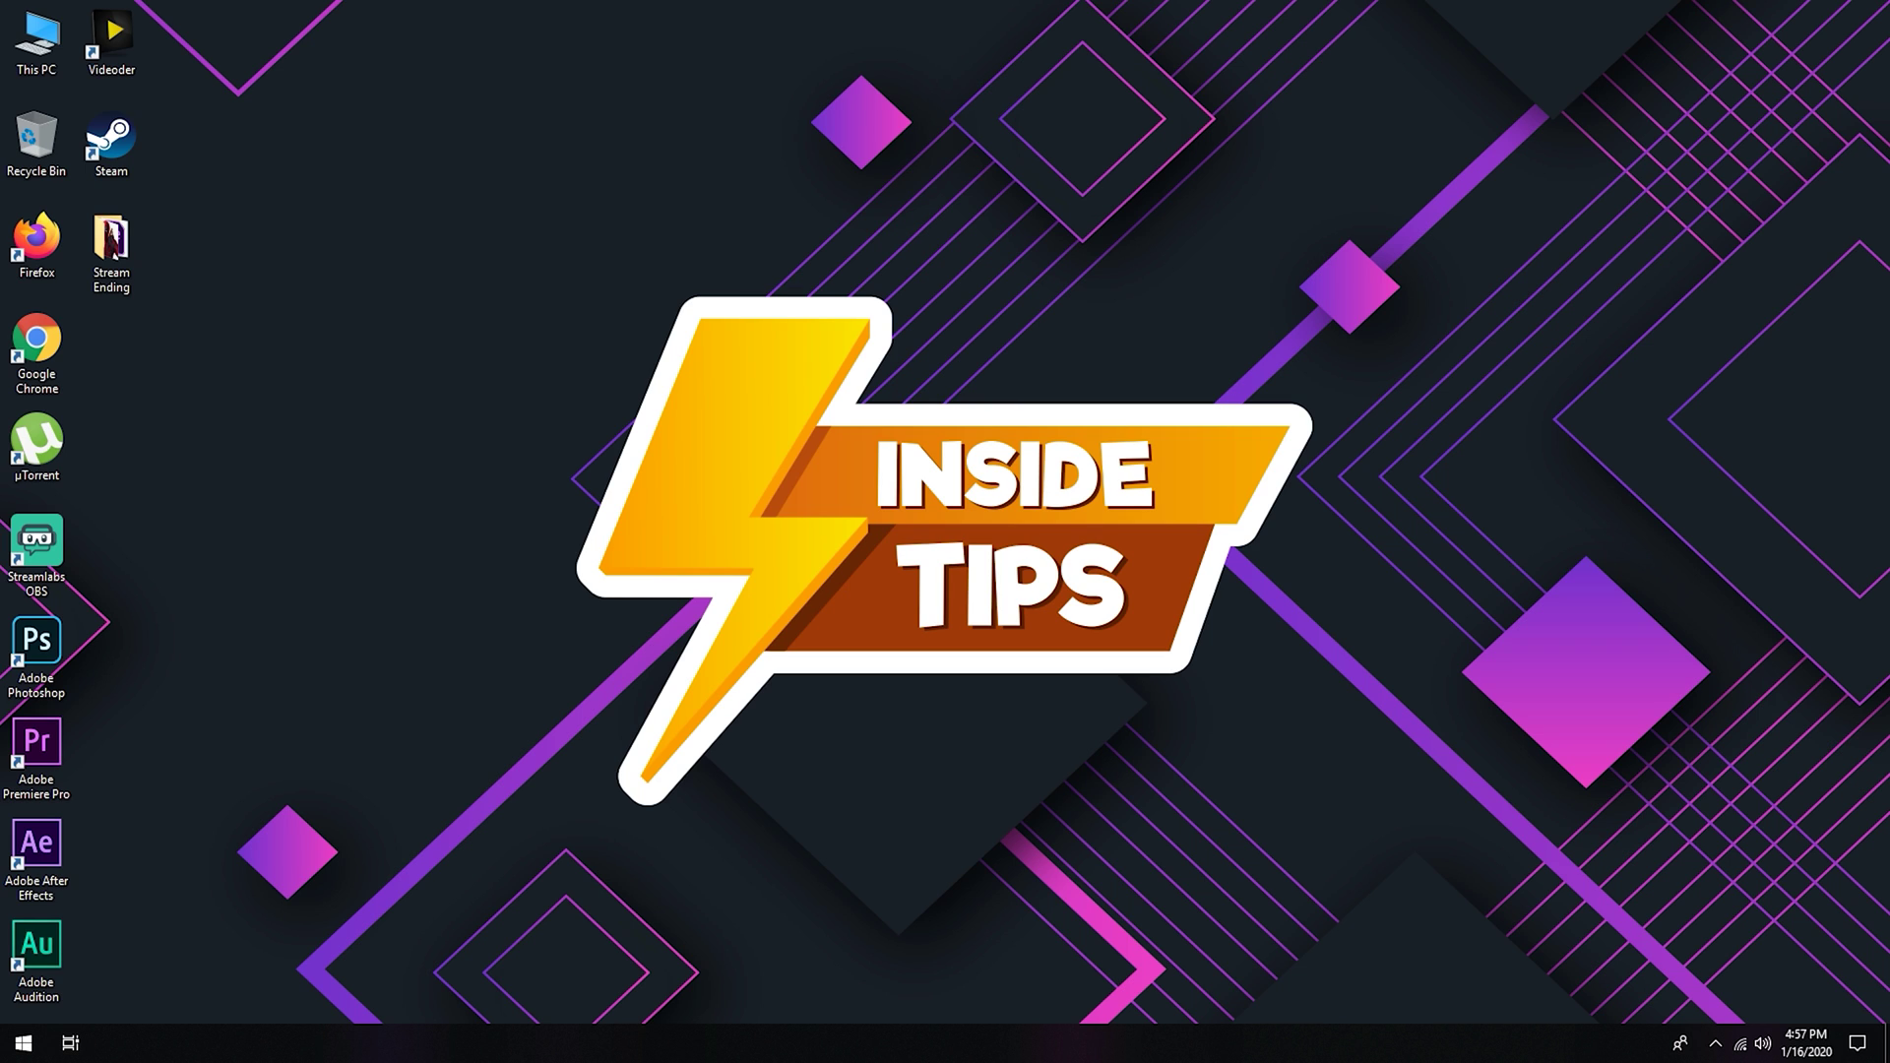
Step: Open the Stream Ending folder from the desktop in File Explorer
double_click(115, 248)
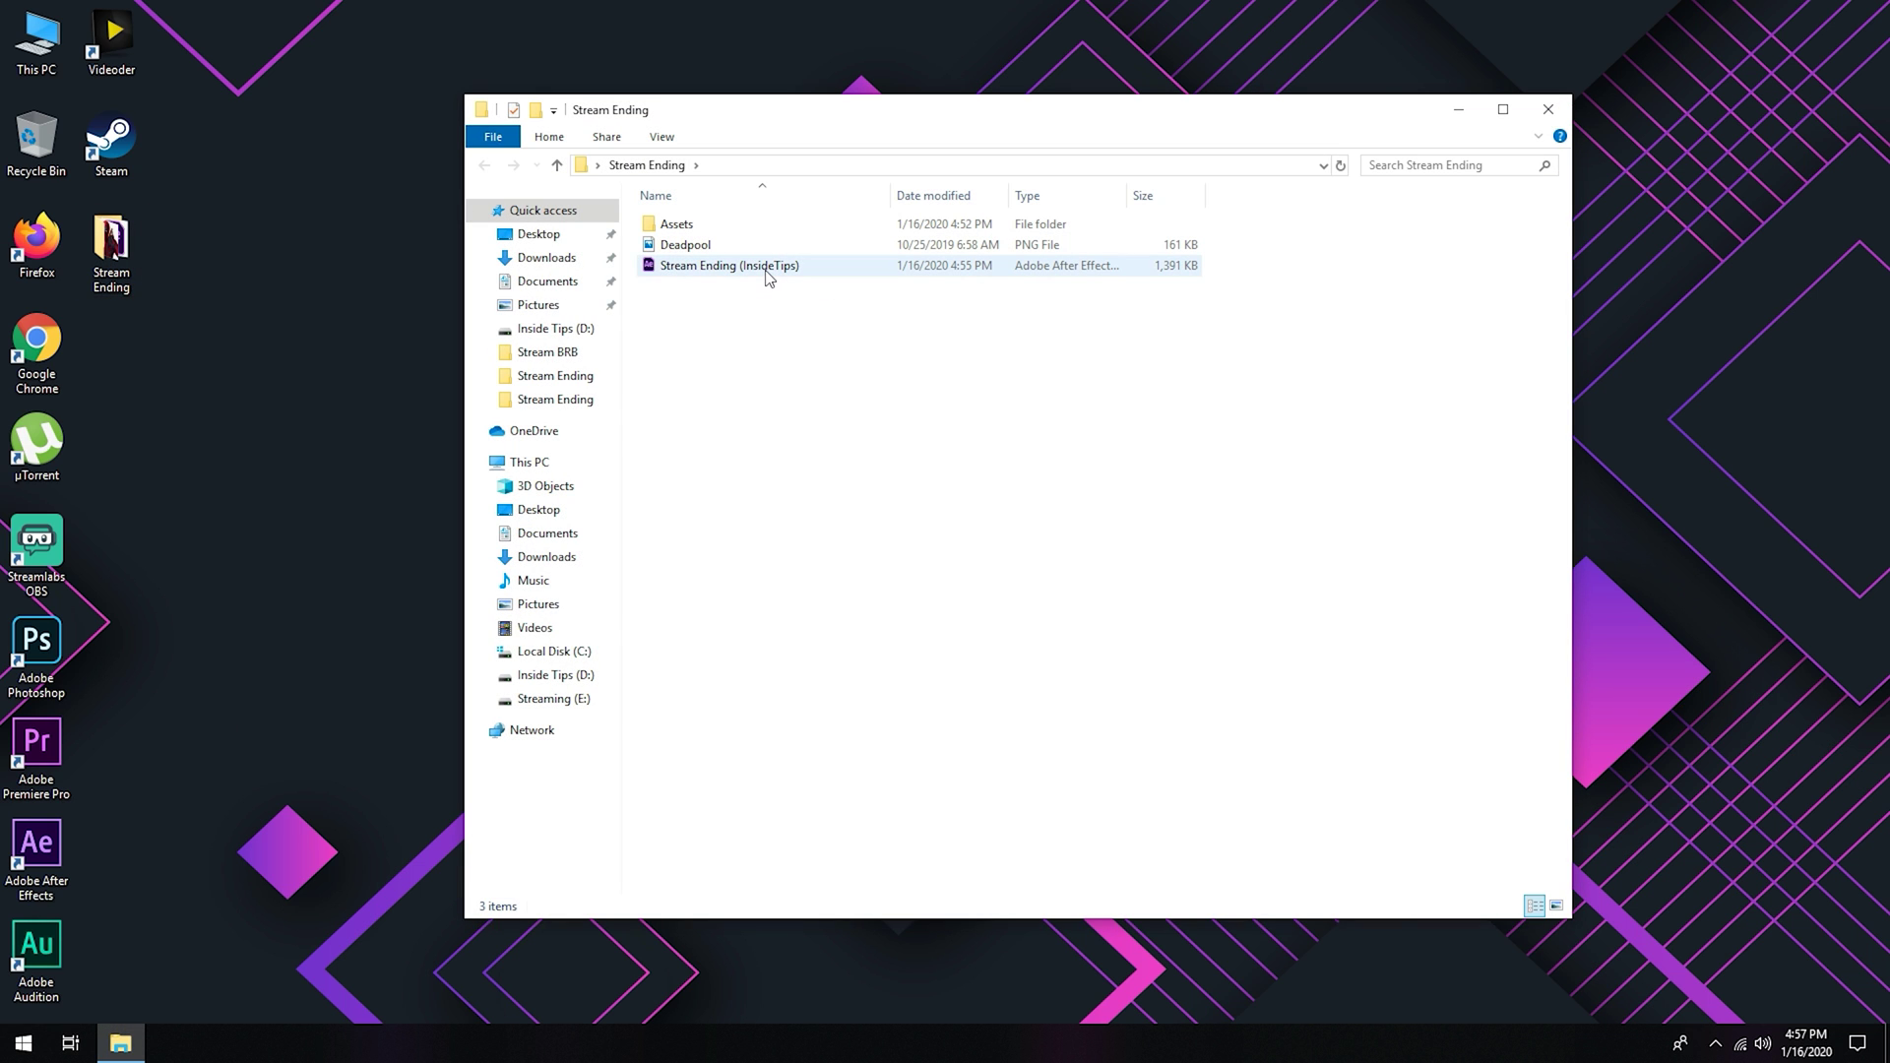
mouse_move(730, 268)
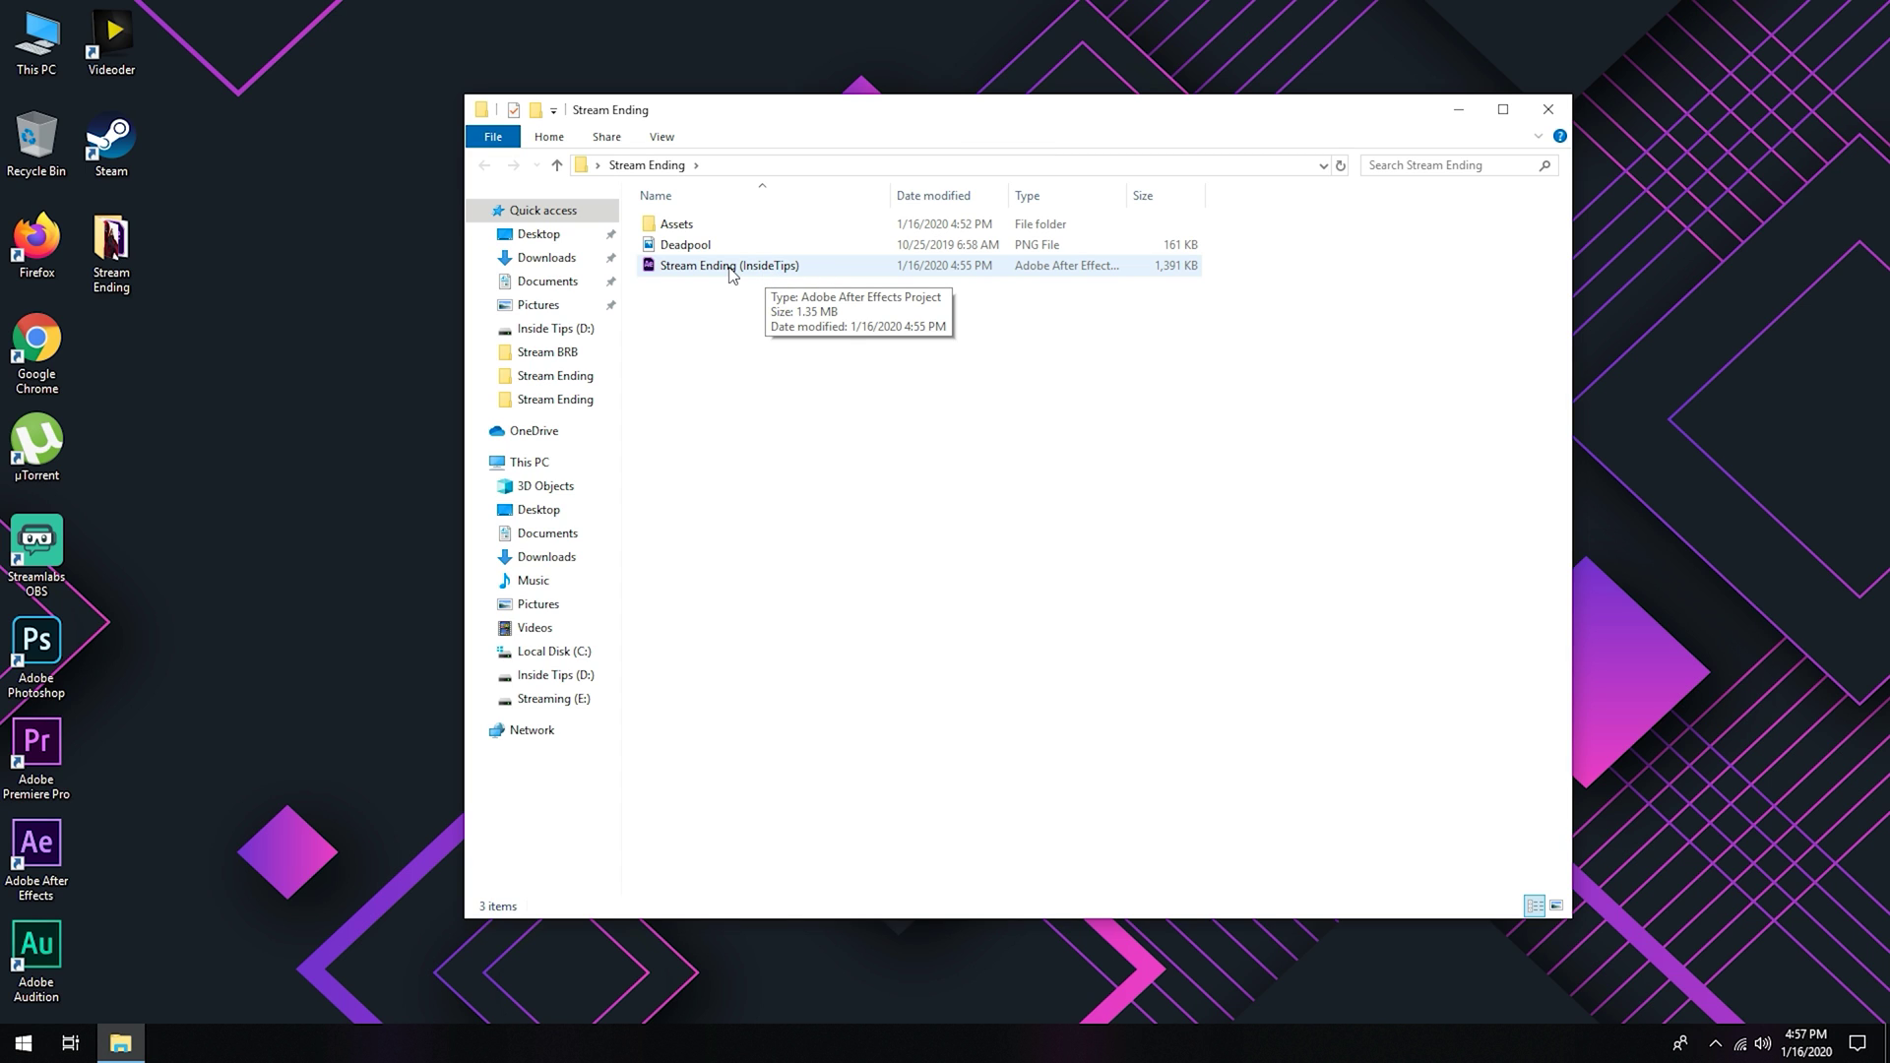
Step: Open the Stream Ending (InsideTips) project and collapse the LOGO and SOCIAL BANNERS folders
double_click(730, 269)
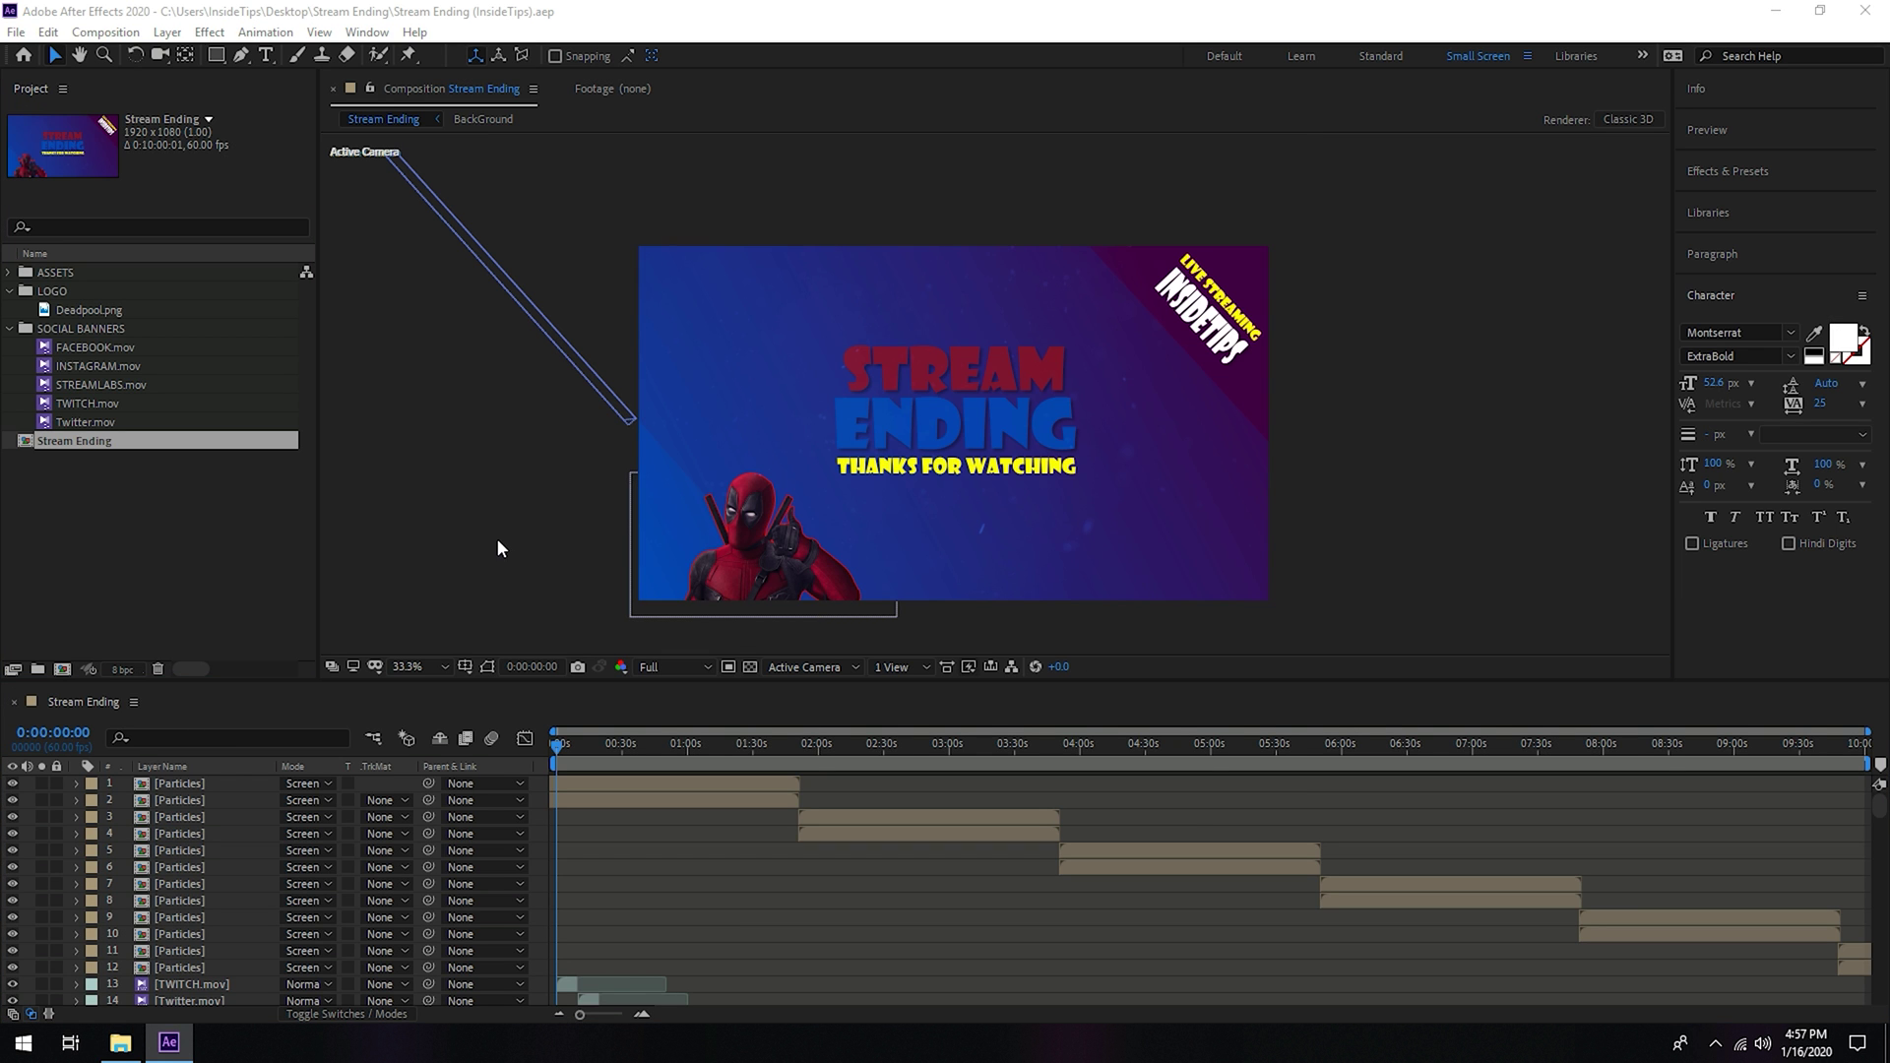
click(131, 527)
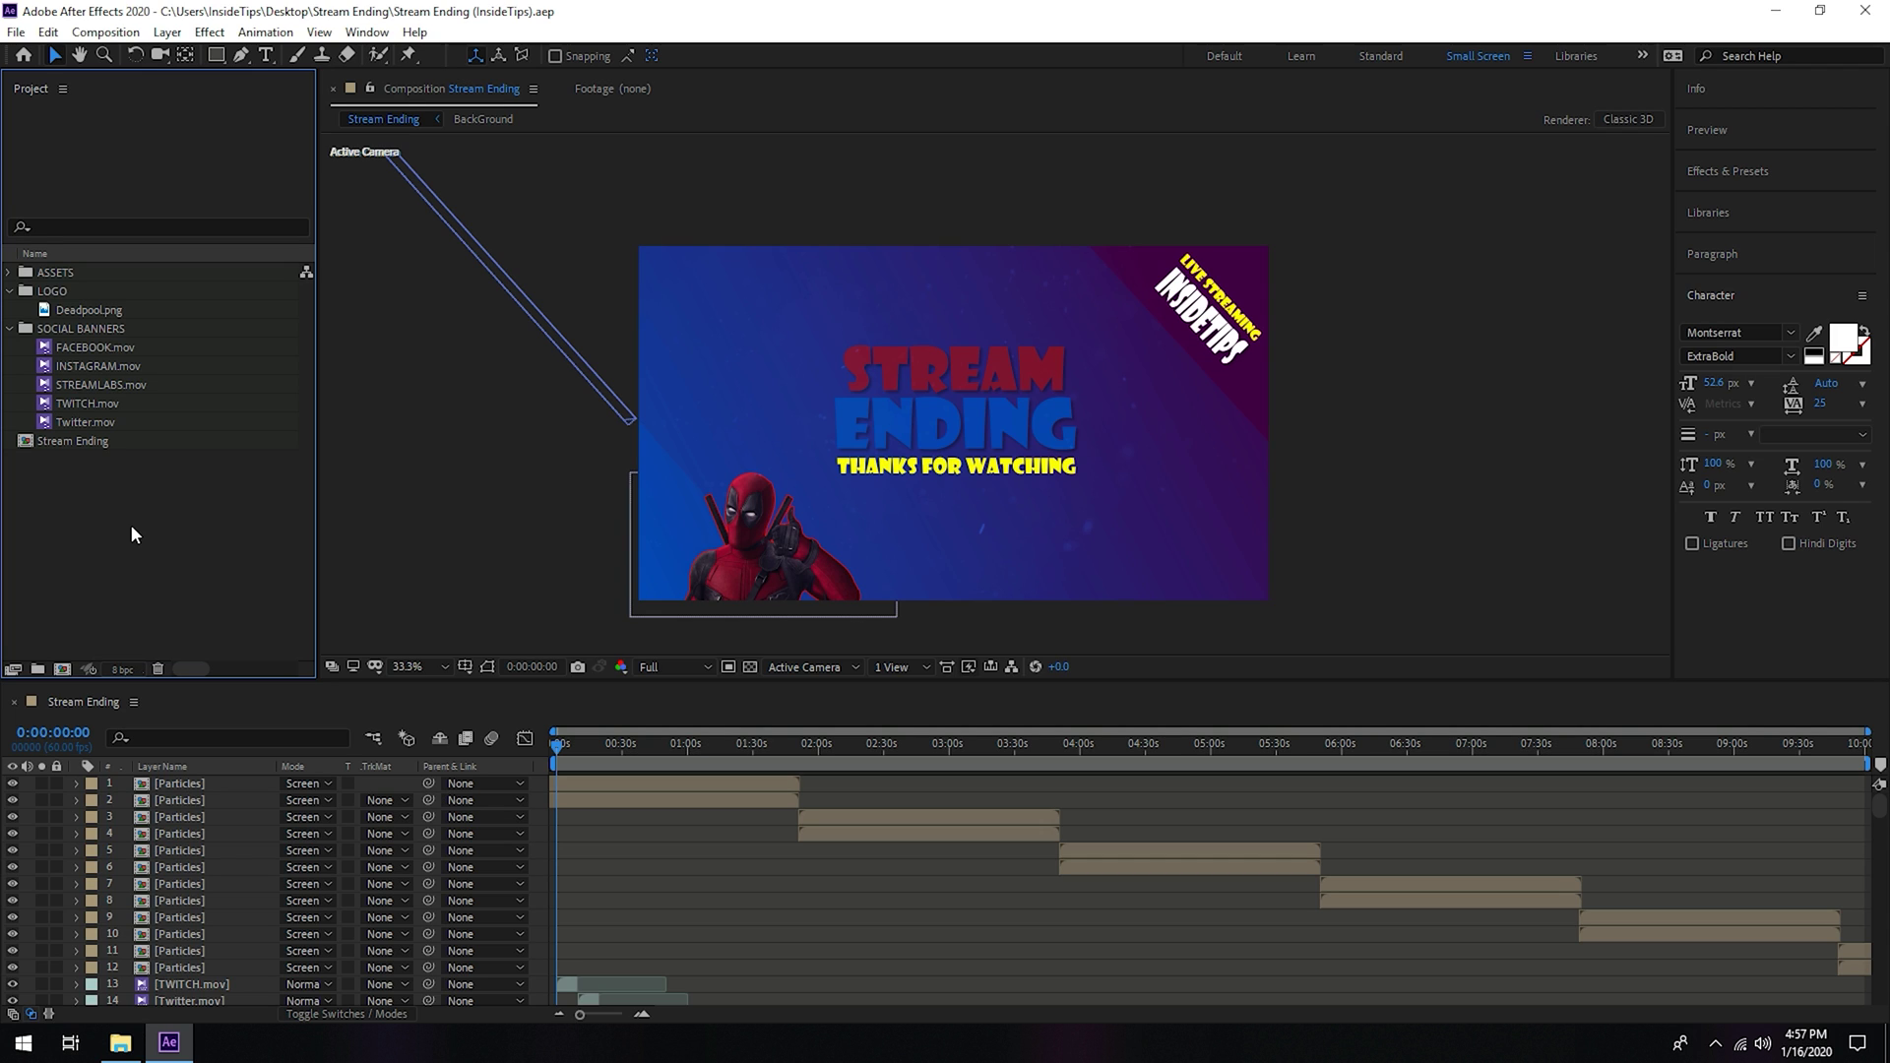
click(10, 328)
click(10, 291)
Step: Expand ASSETS to inspect BackGround, Particles and Particles InsideTips.mp4, then collapse it
shift+click(90, 310)
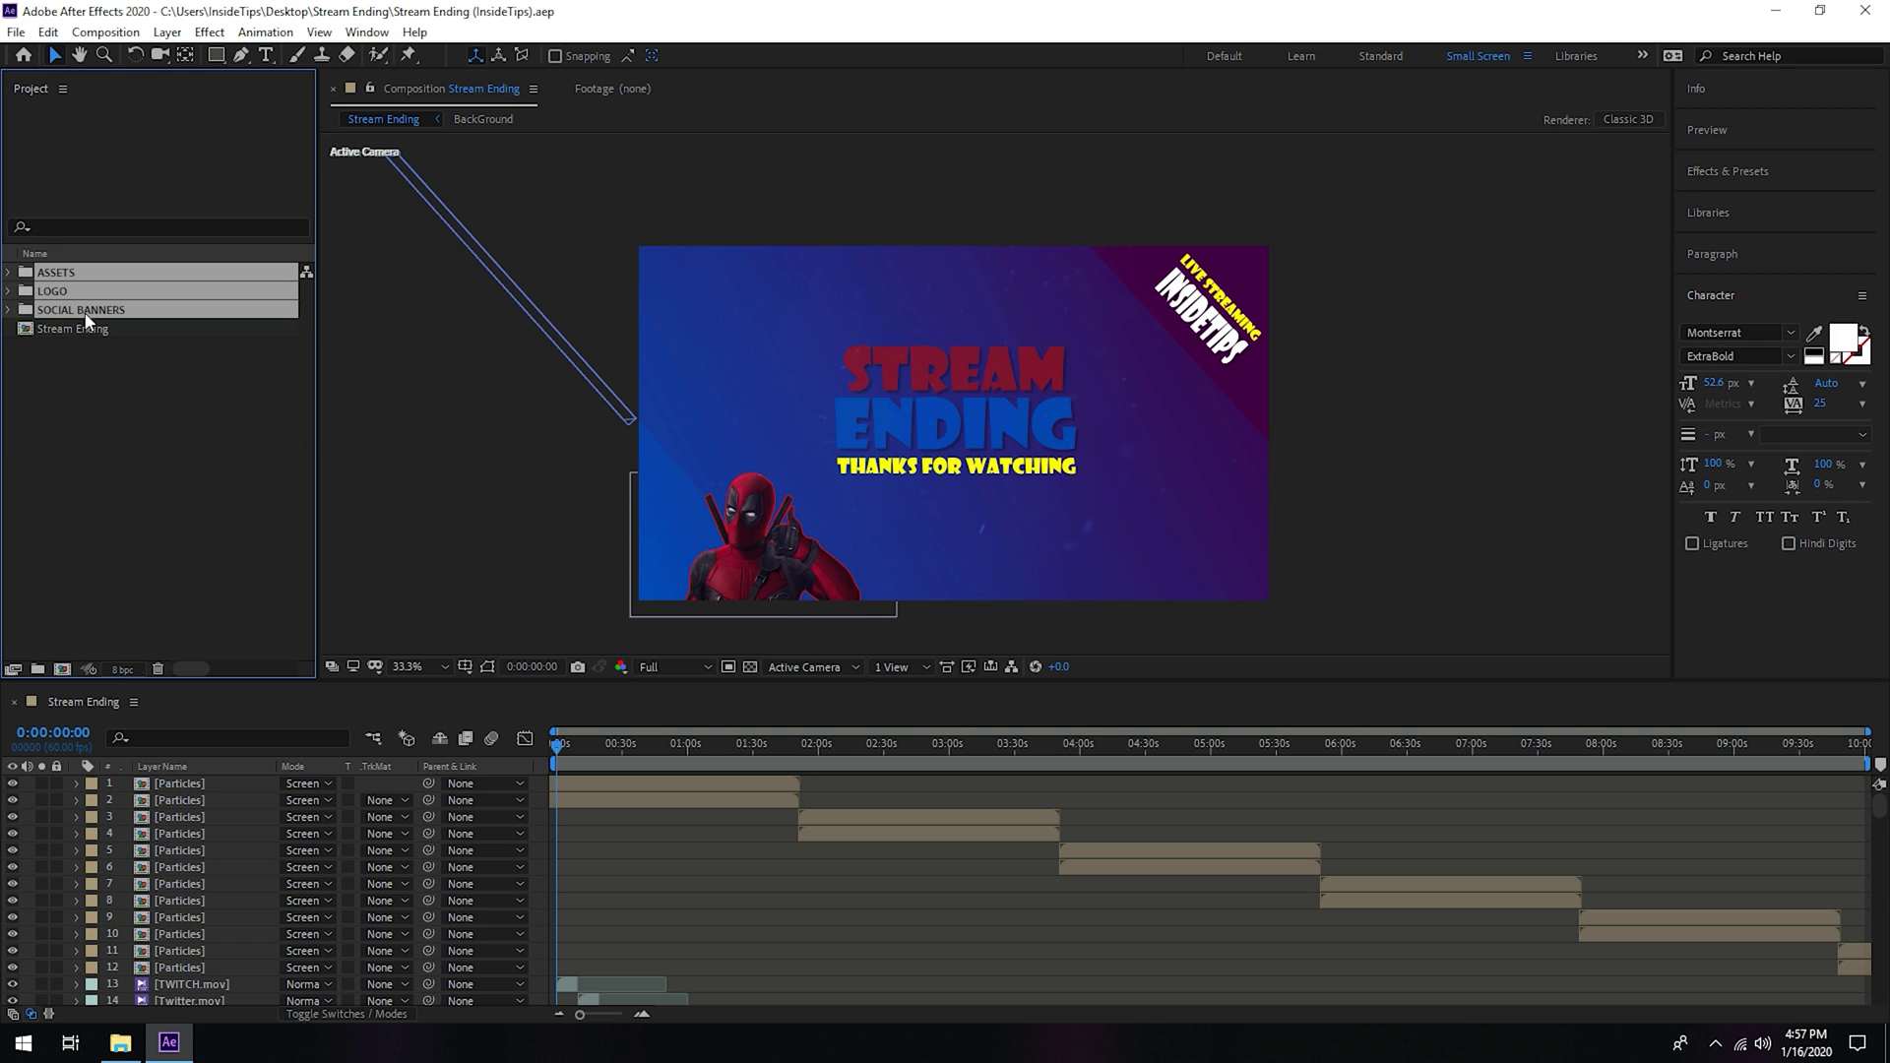
click(60, 272)
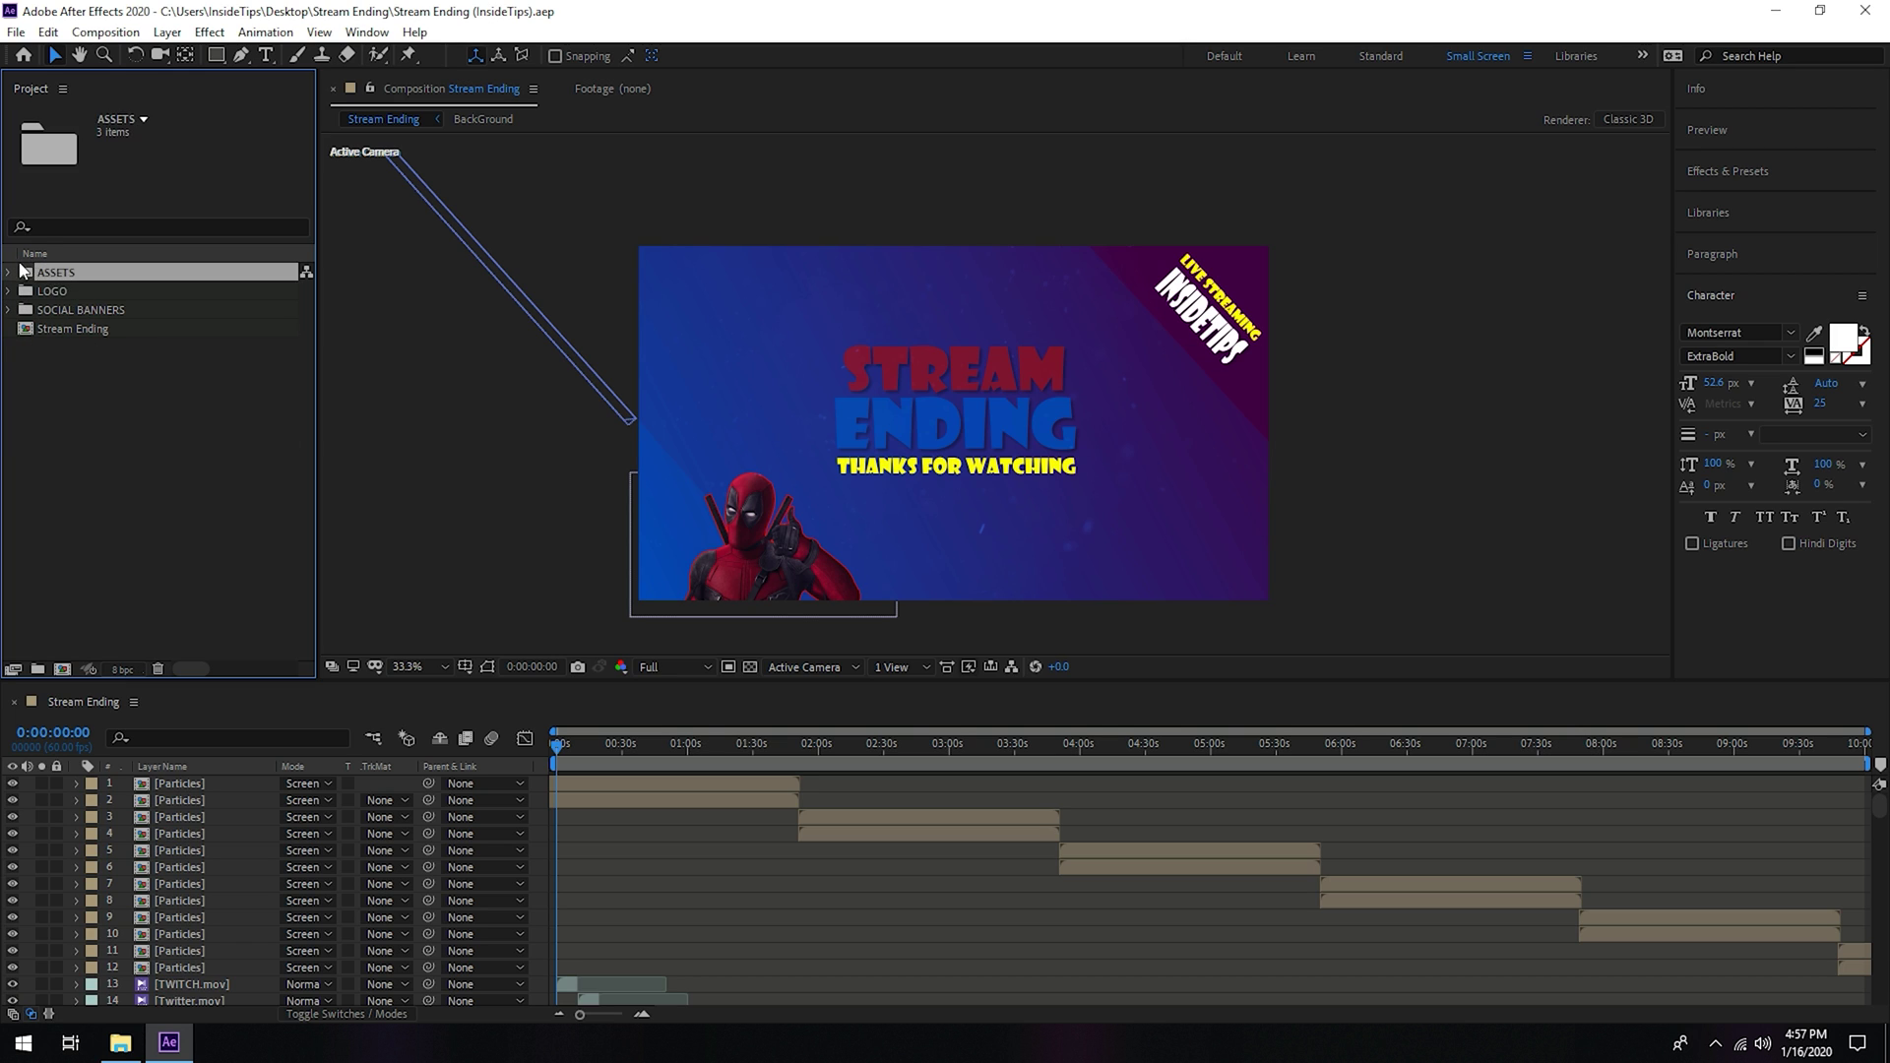
click(11, 274)
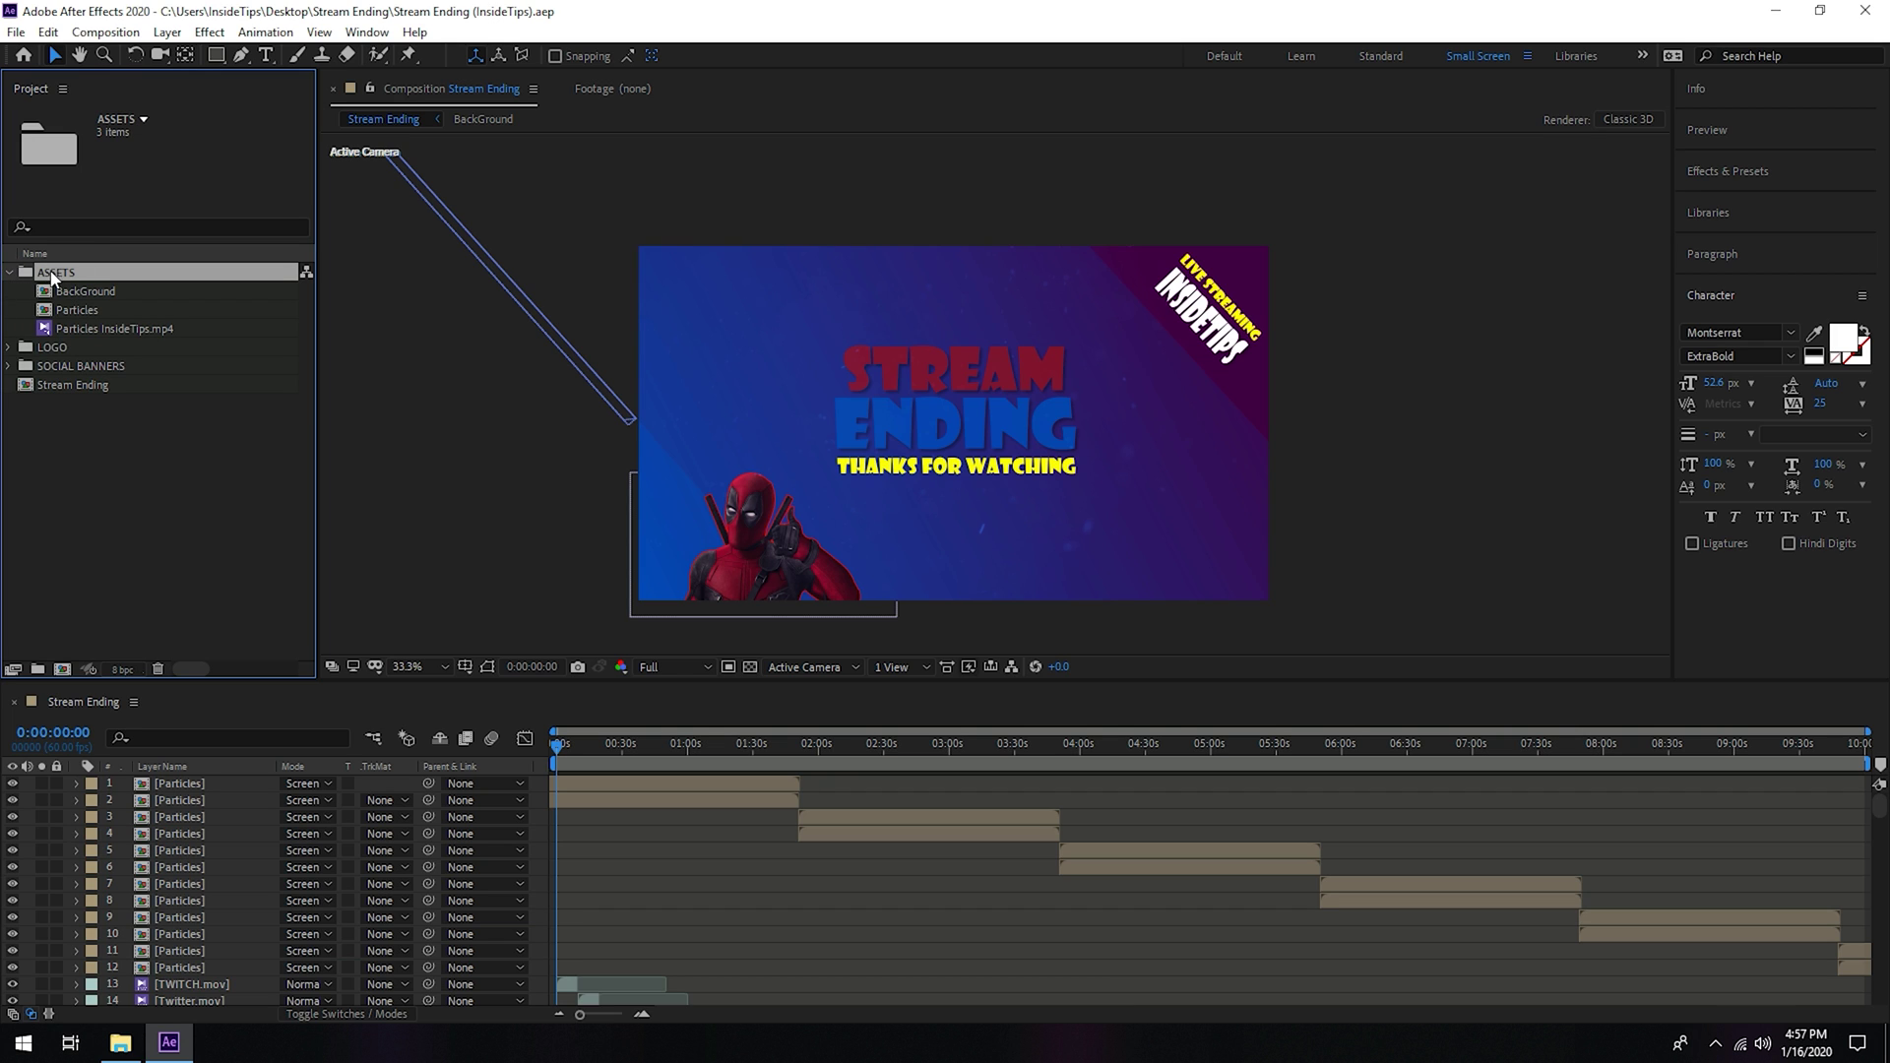
click(88, 296)
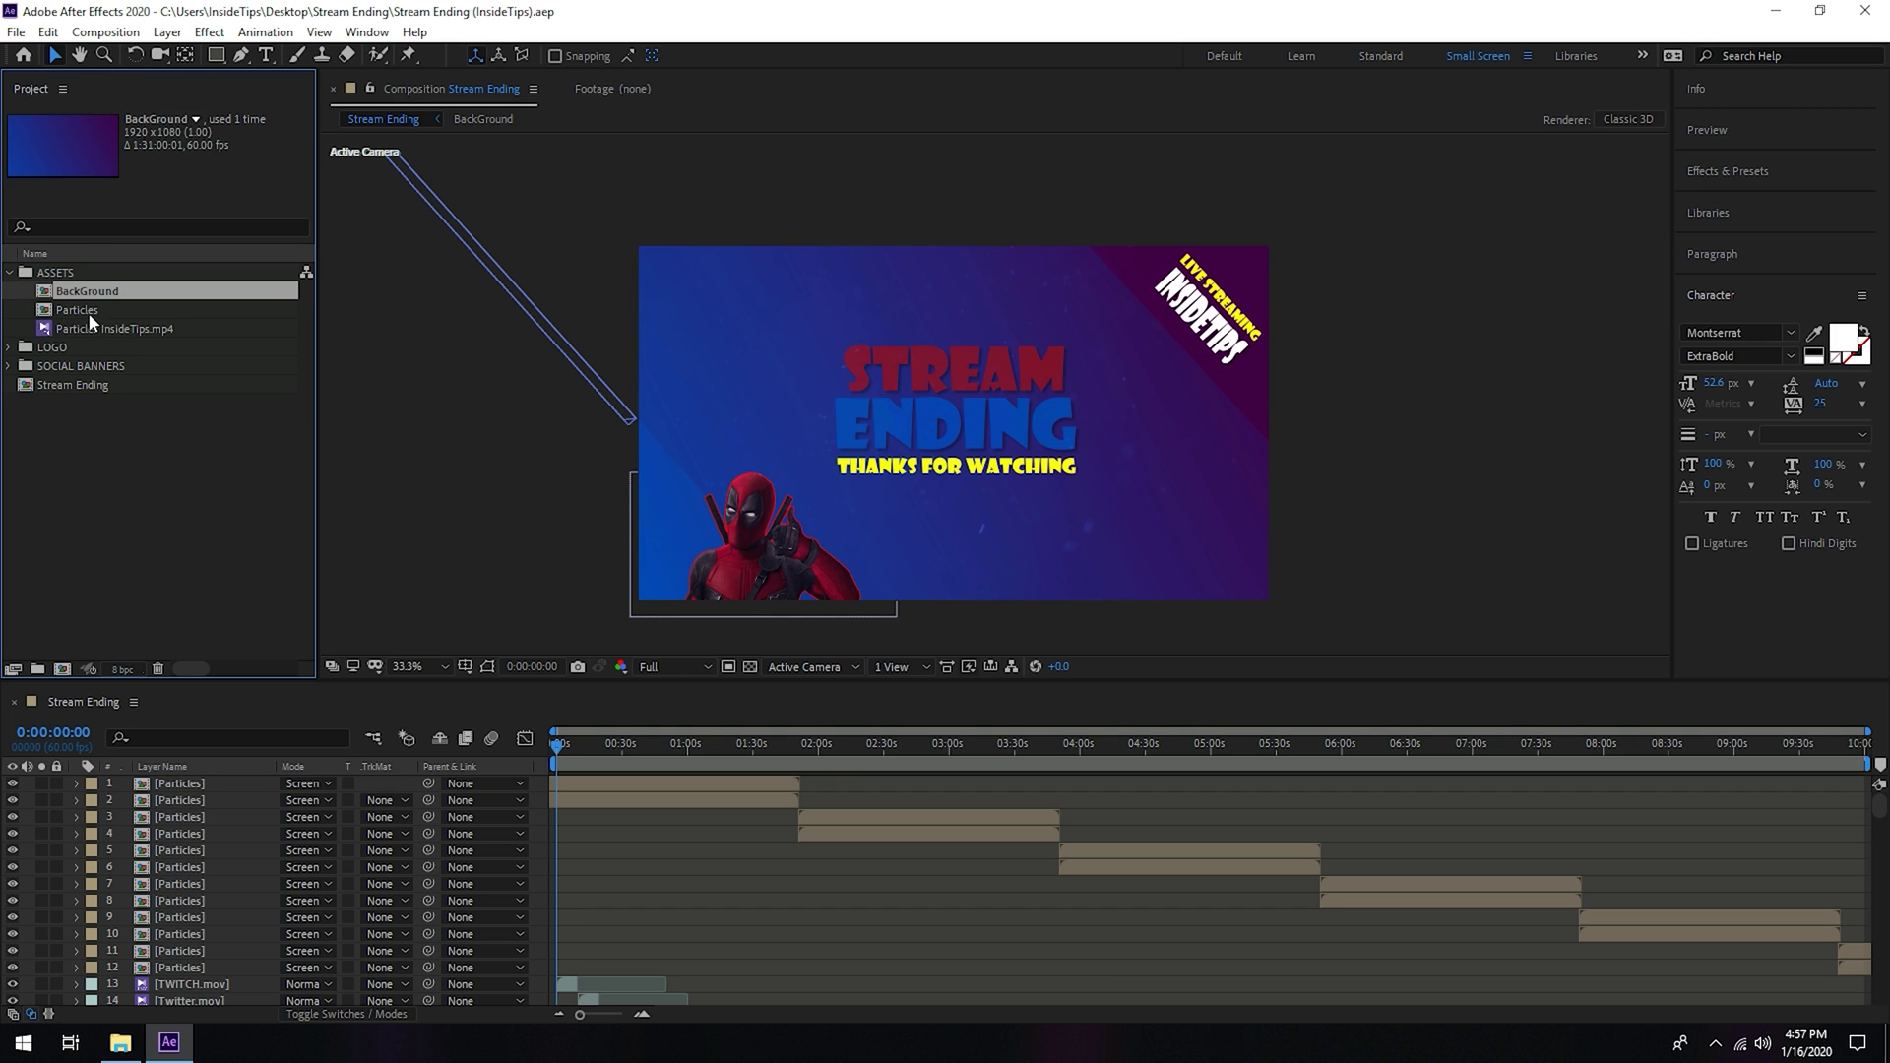
click(97, 329)
click(83, 292)
click(11, 274)
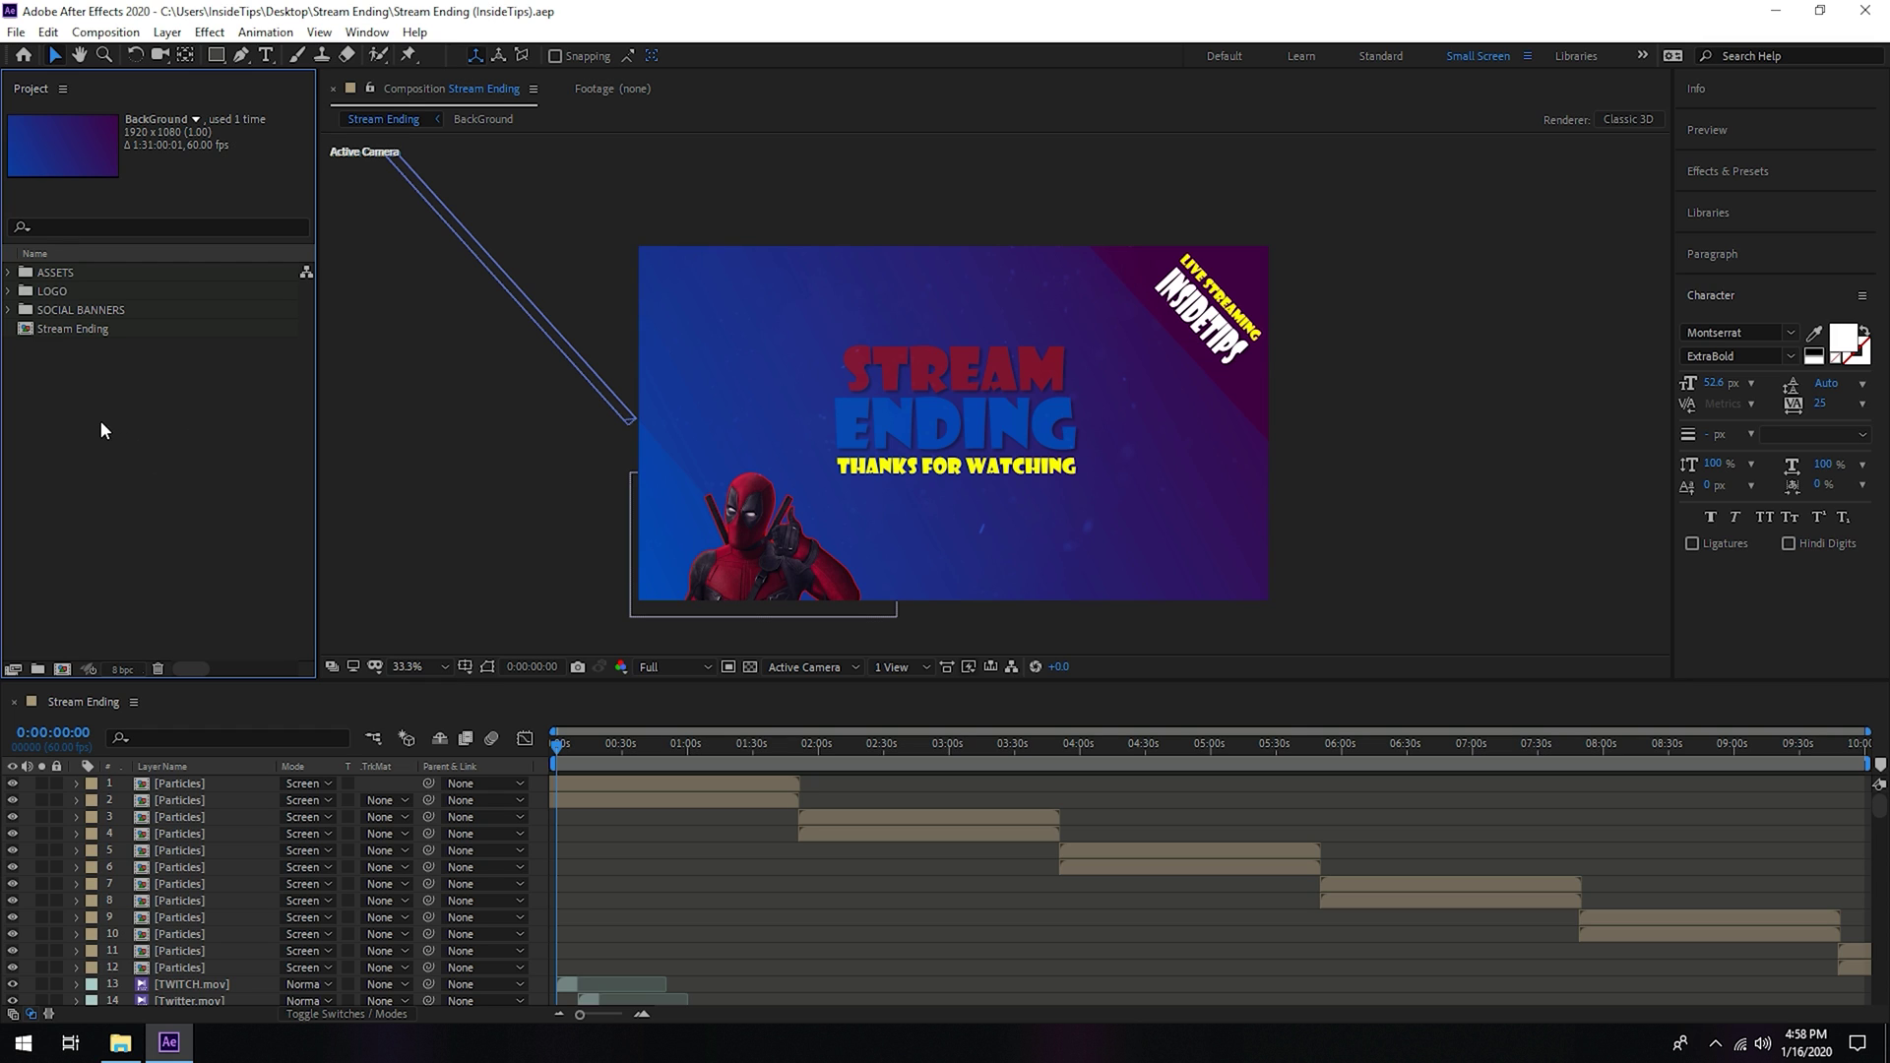
Step: Delete Deadpool.png from the LOGO folder of the project
click(118, 271)
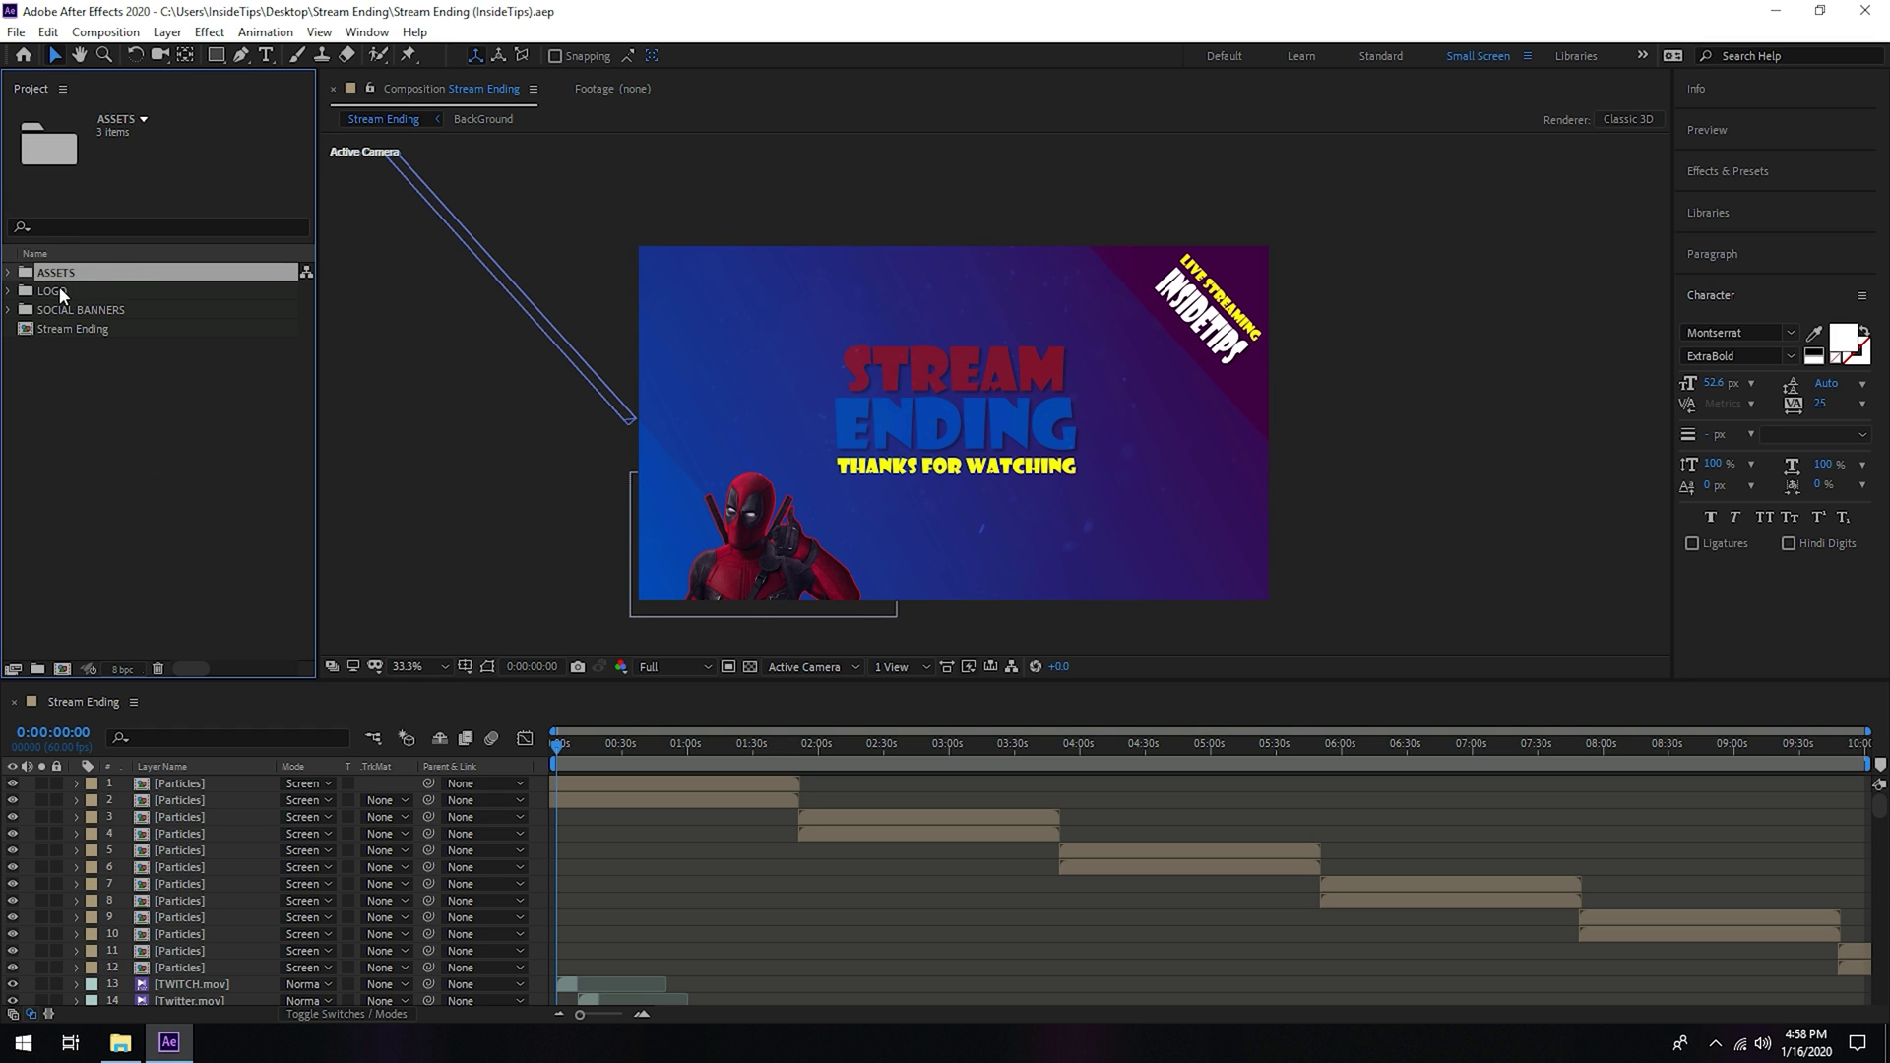
click(10, 290)
click(88, 309)
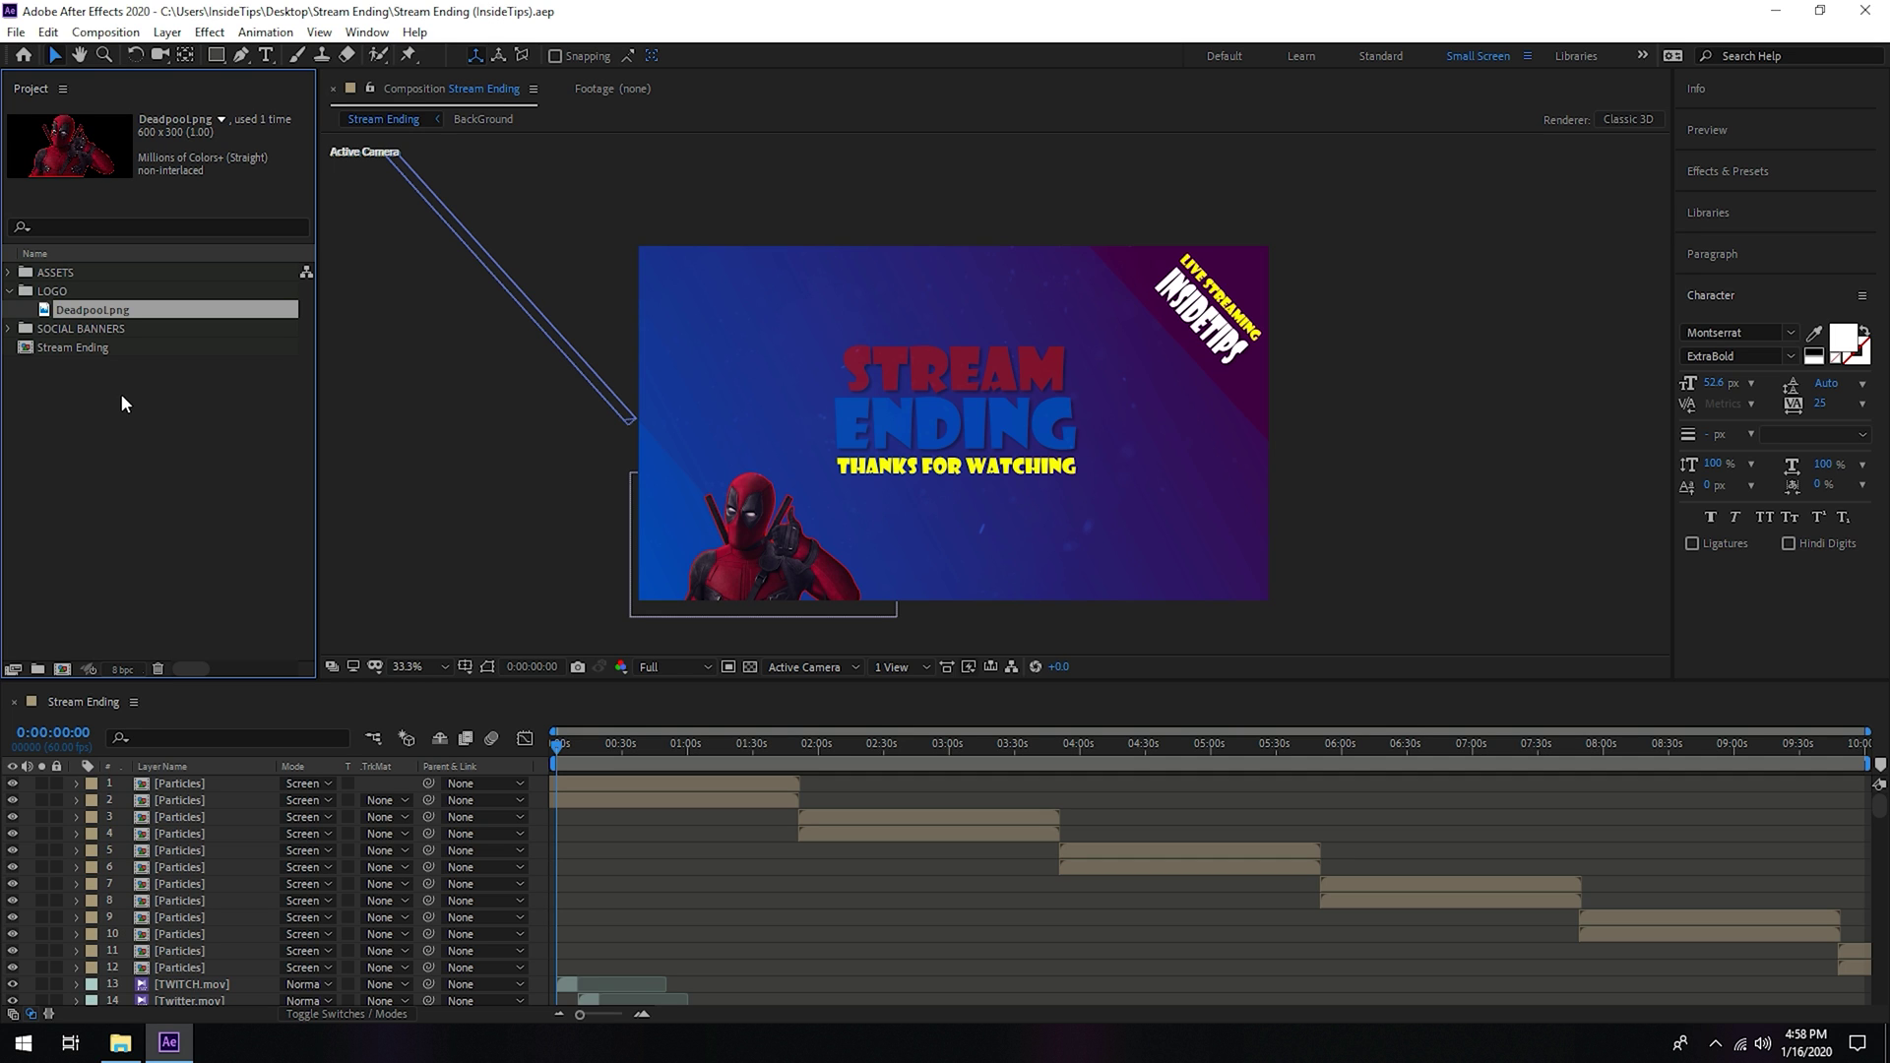
key(Delete)
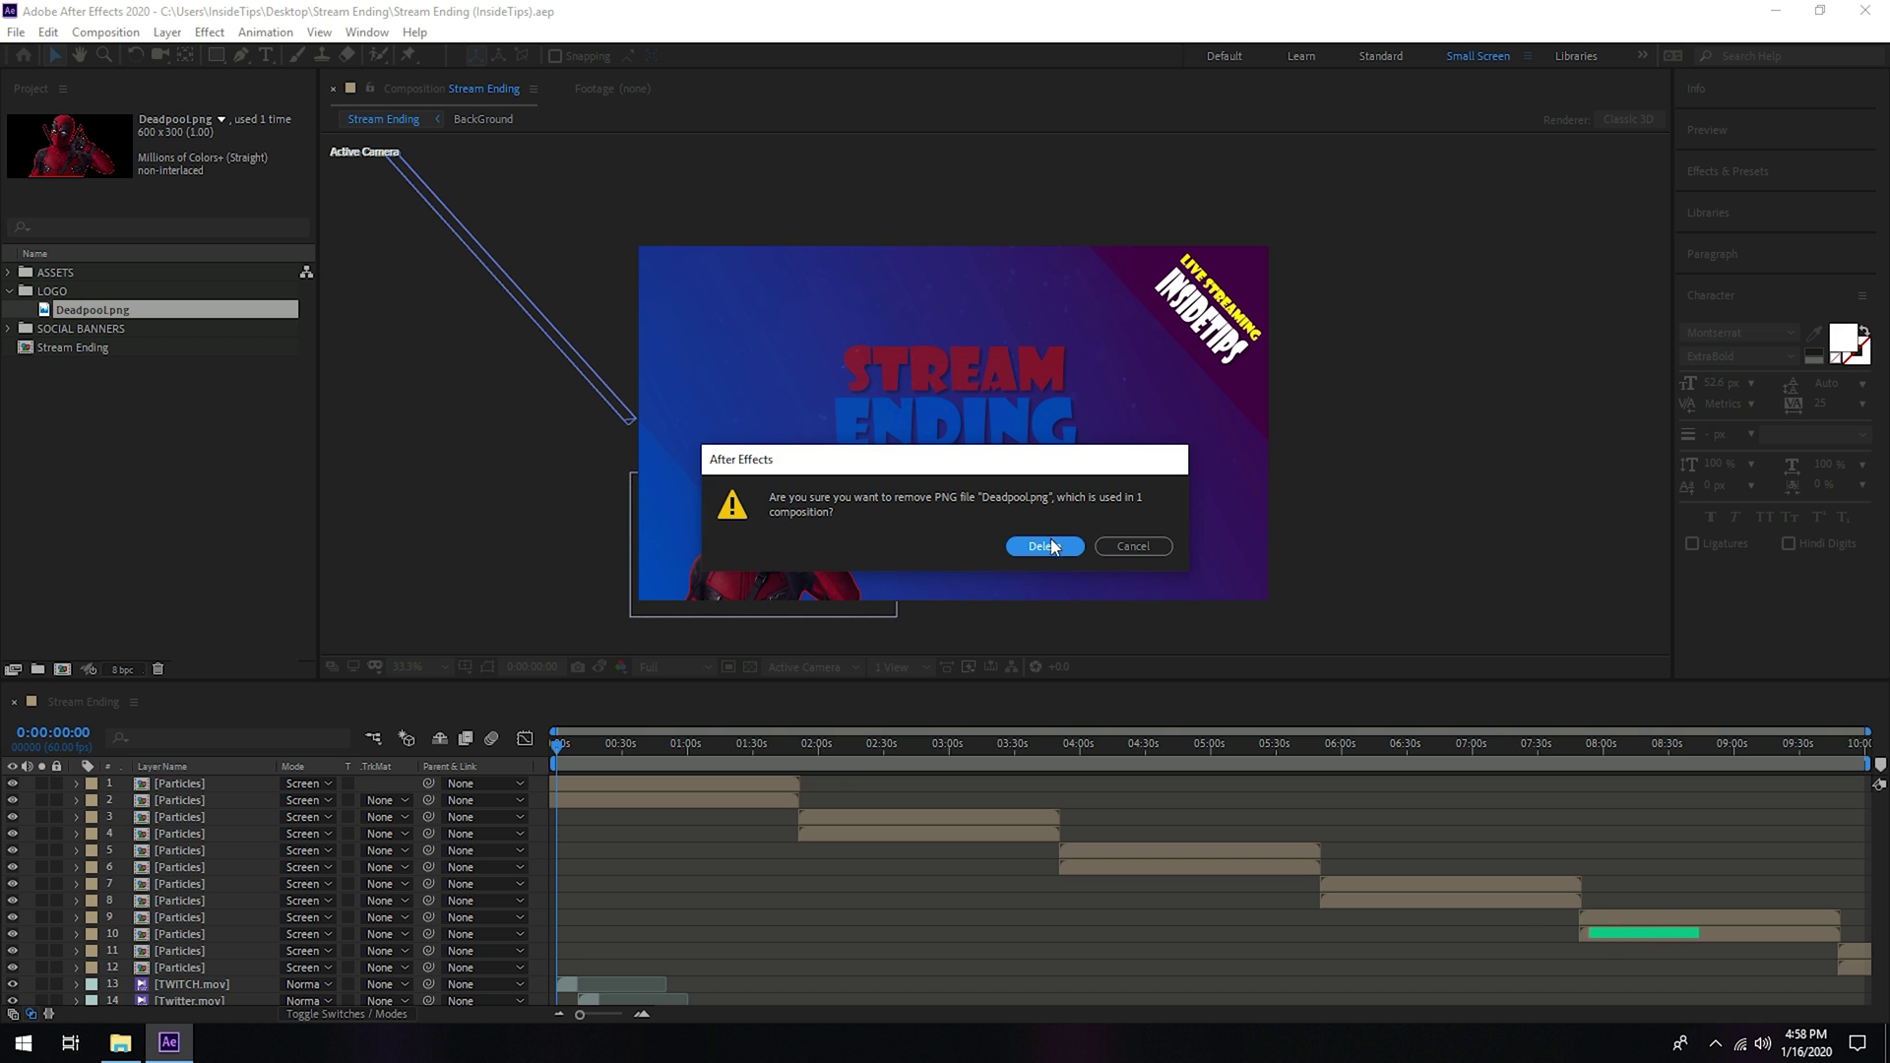
key(Return)
Step: Import Robot.png from Explorer's Assets folder into the LOGO folder
click(123, 1043)
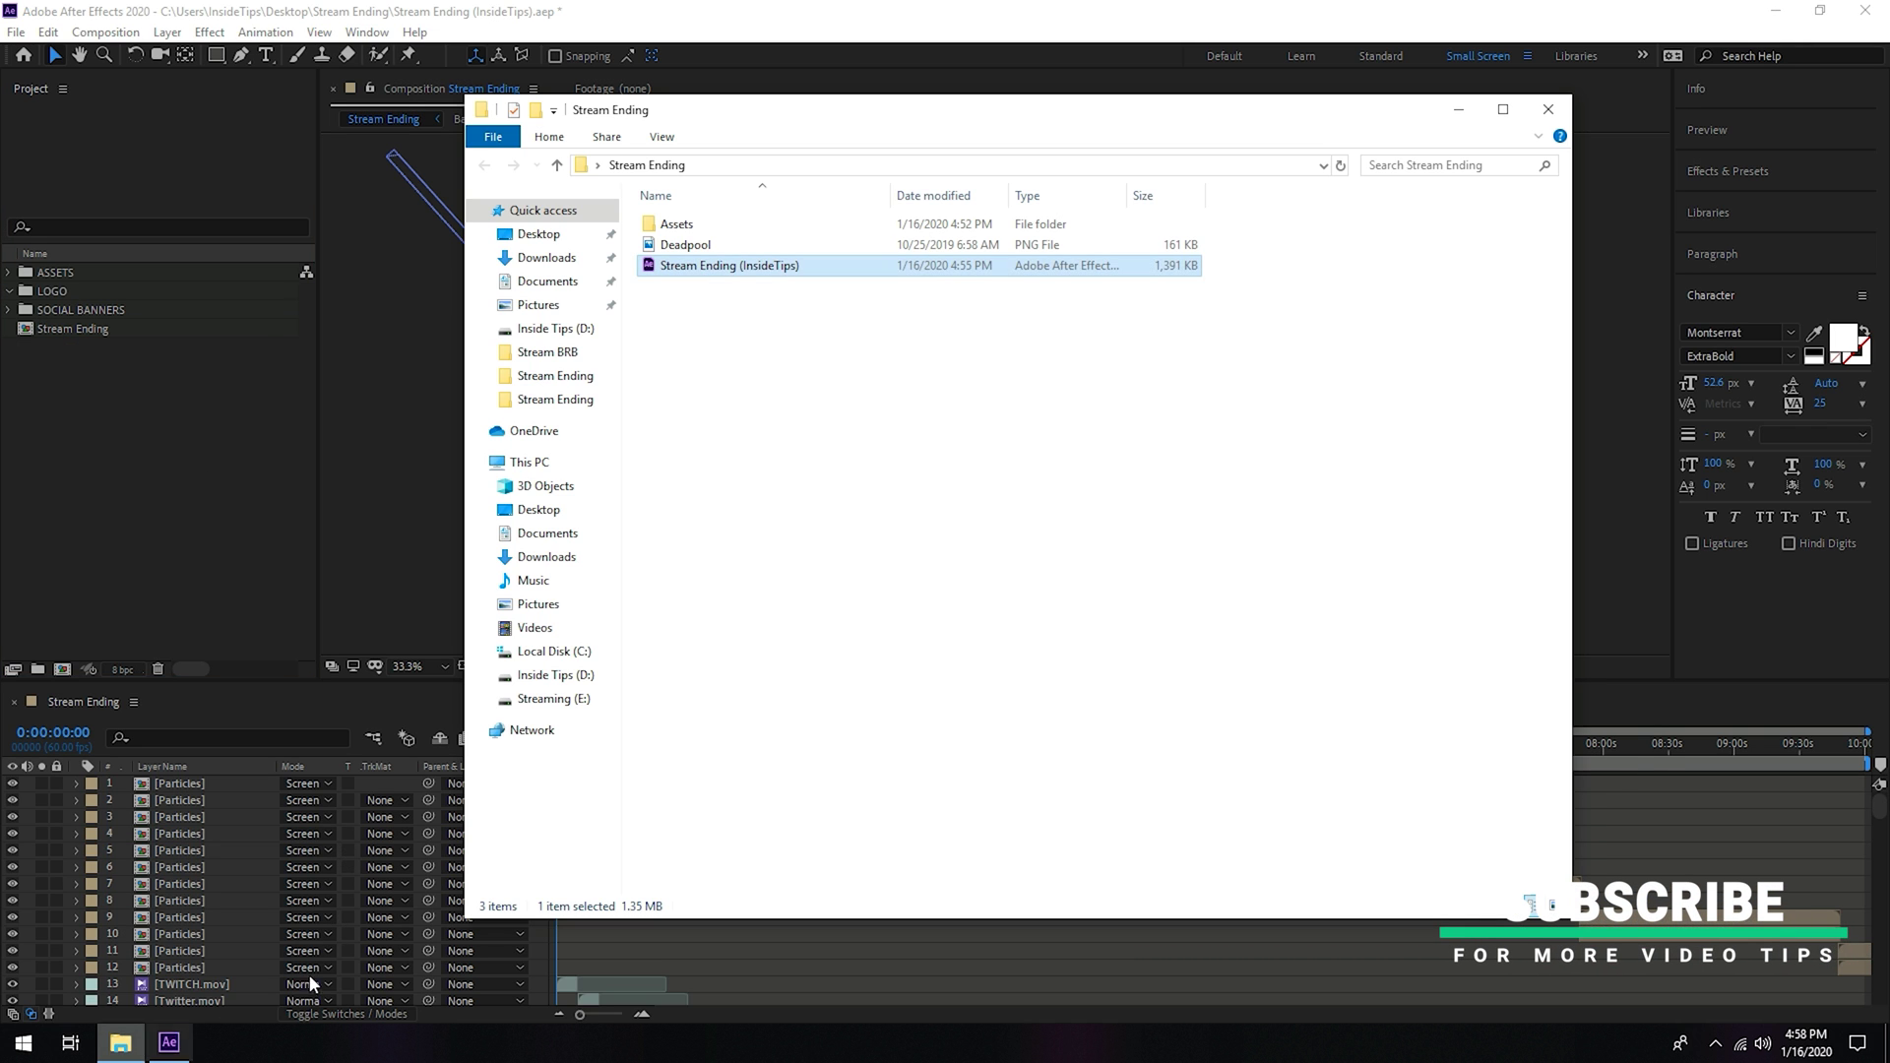
double_click(676, 222)
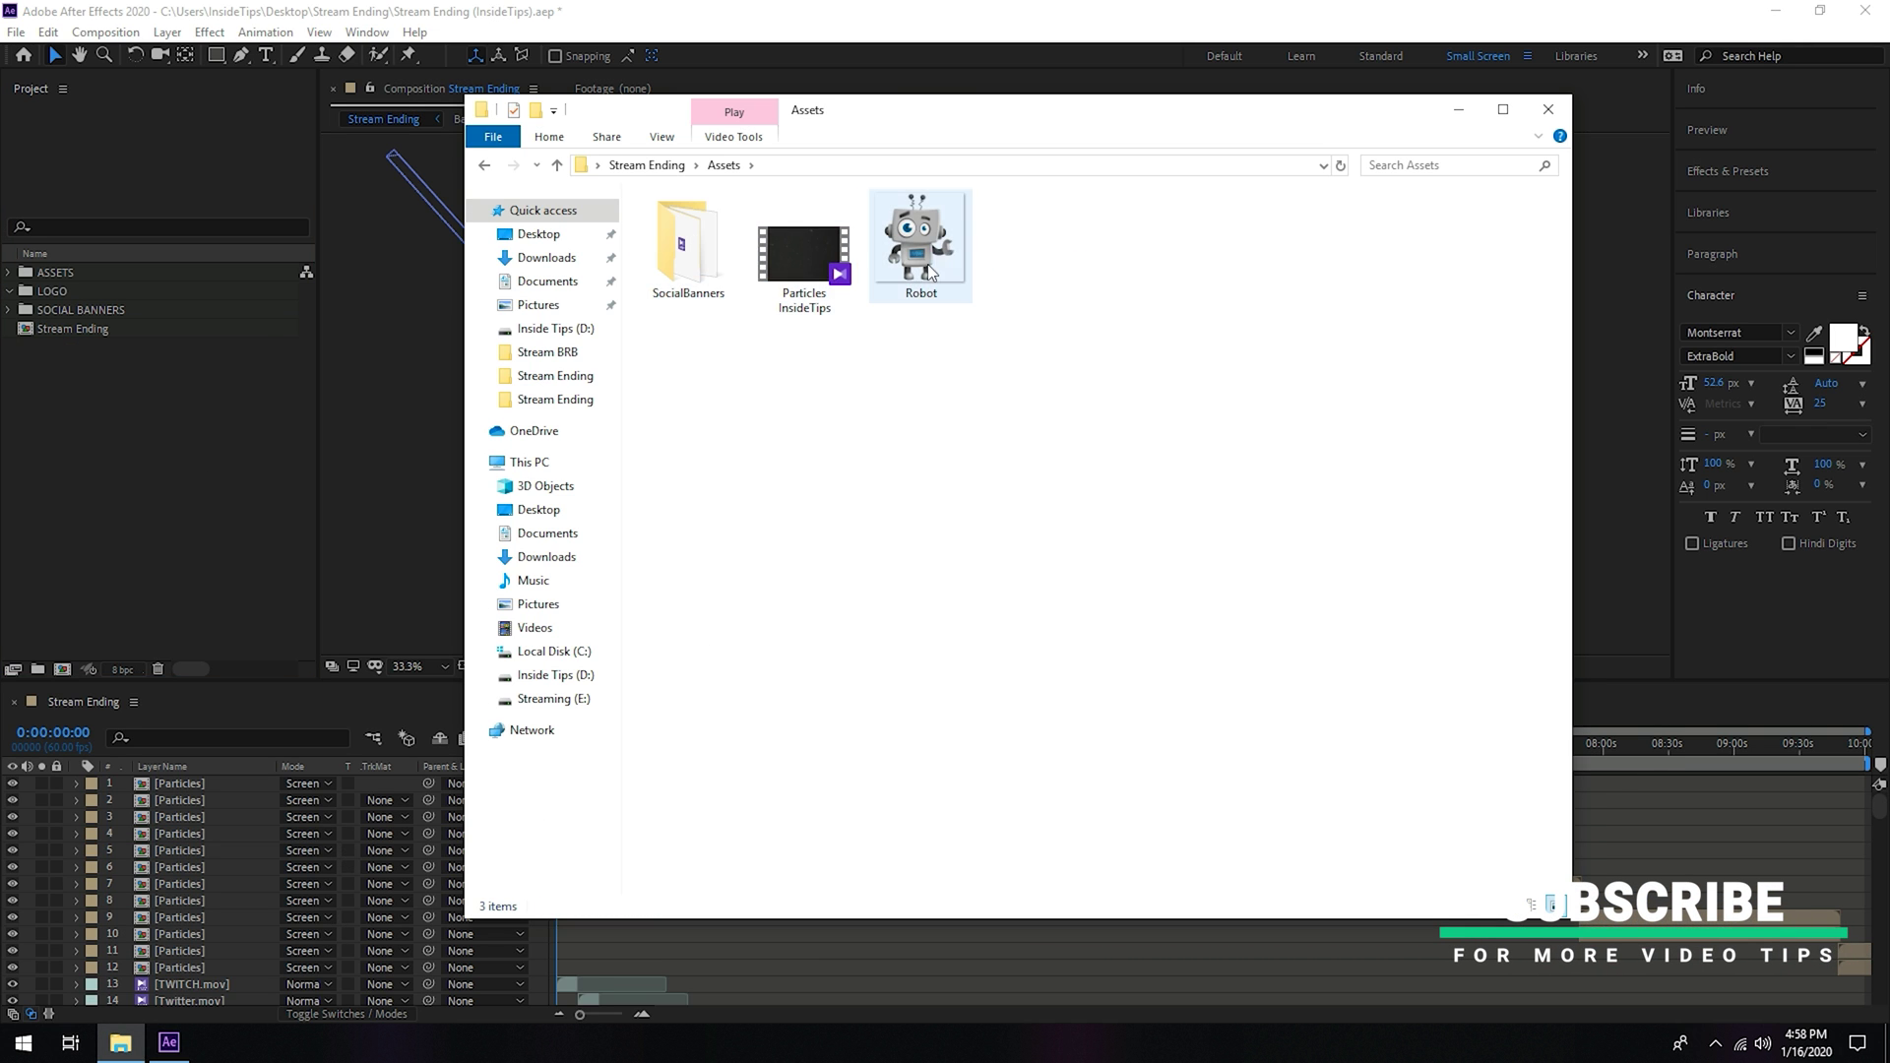
drag(914, 236, 158, 517)
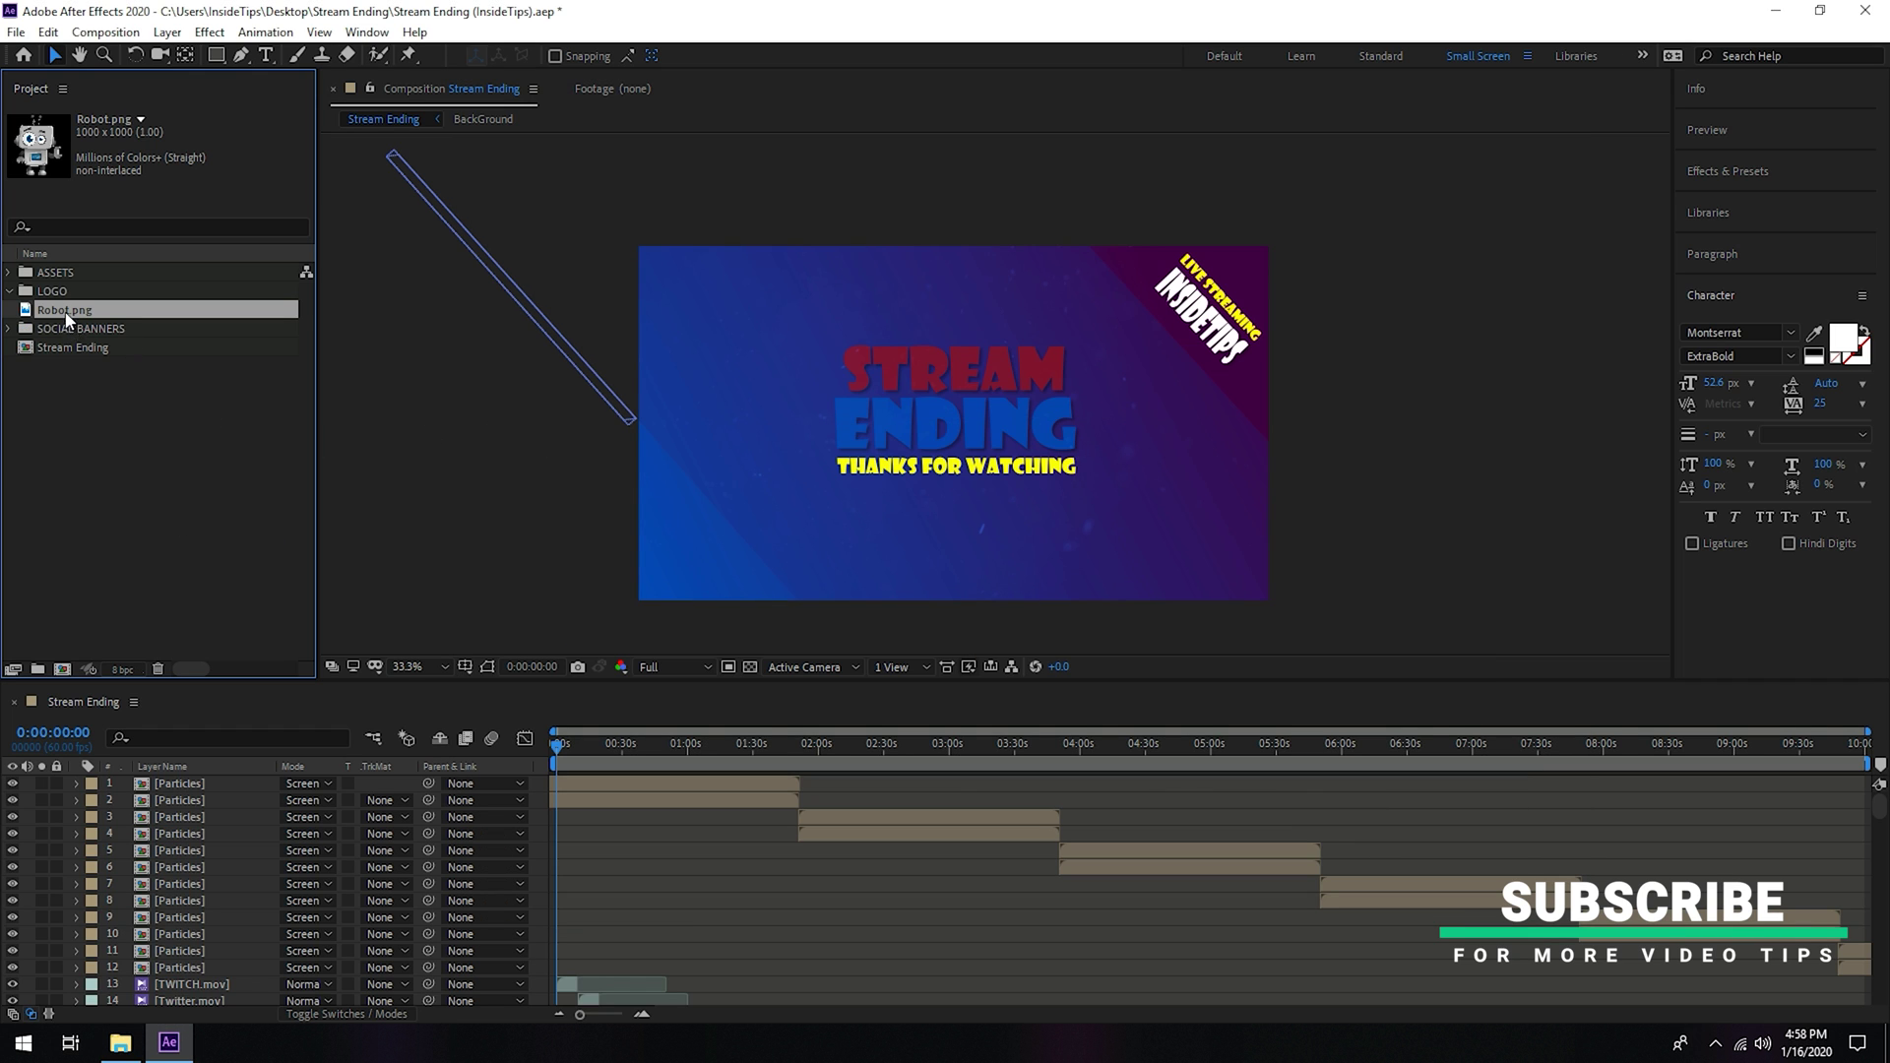
Step: Place Robot.png in the composition and scale it down by its corner handle
mouse_move(66, 318)
mouse_down()
mouse_move(666, 536)
mouse_move(754, 540)
mouse_up()
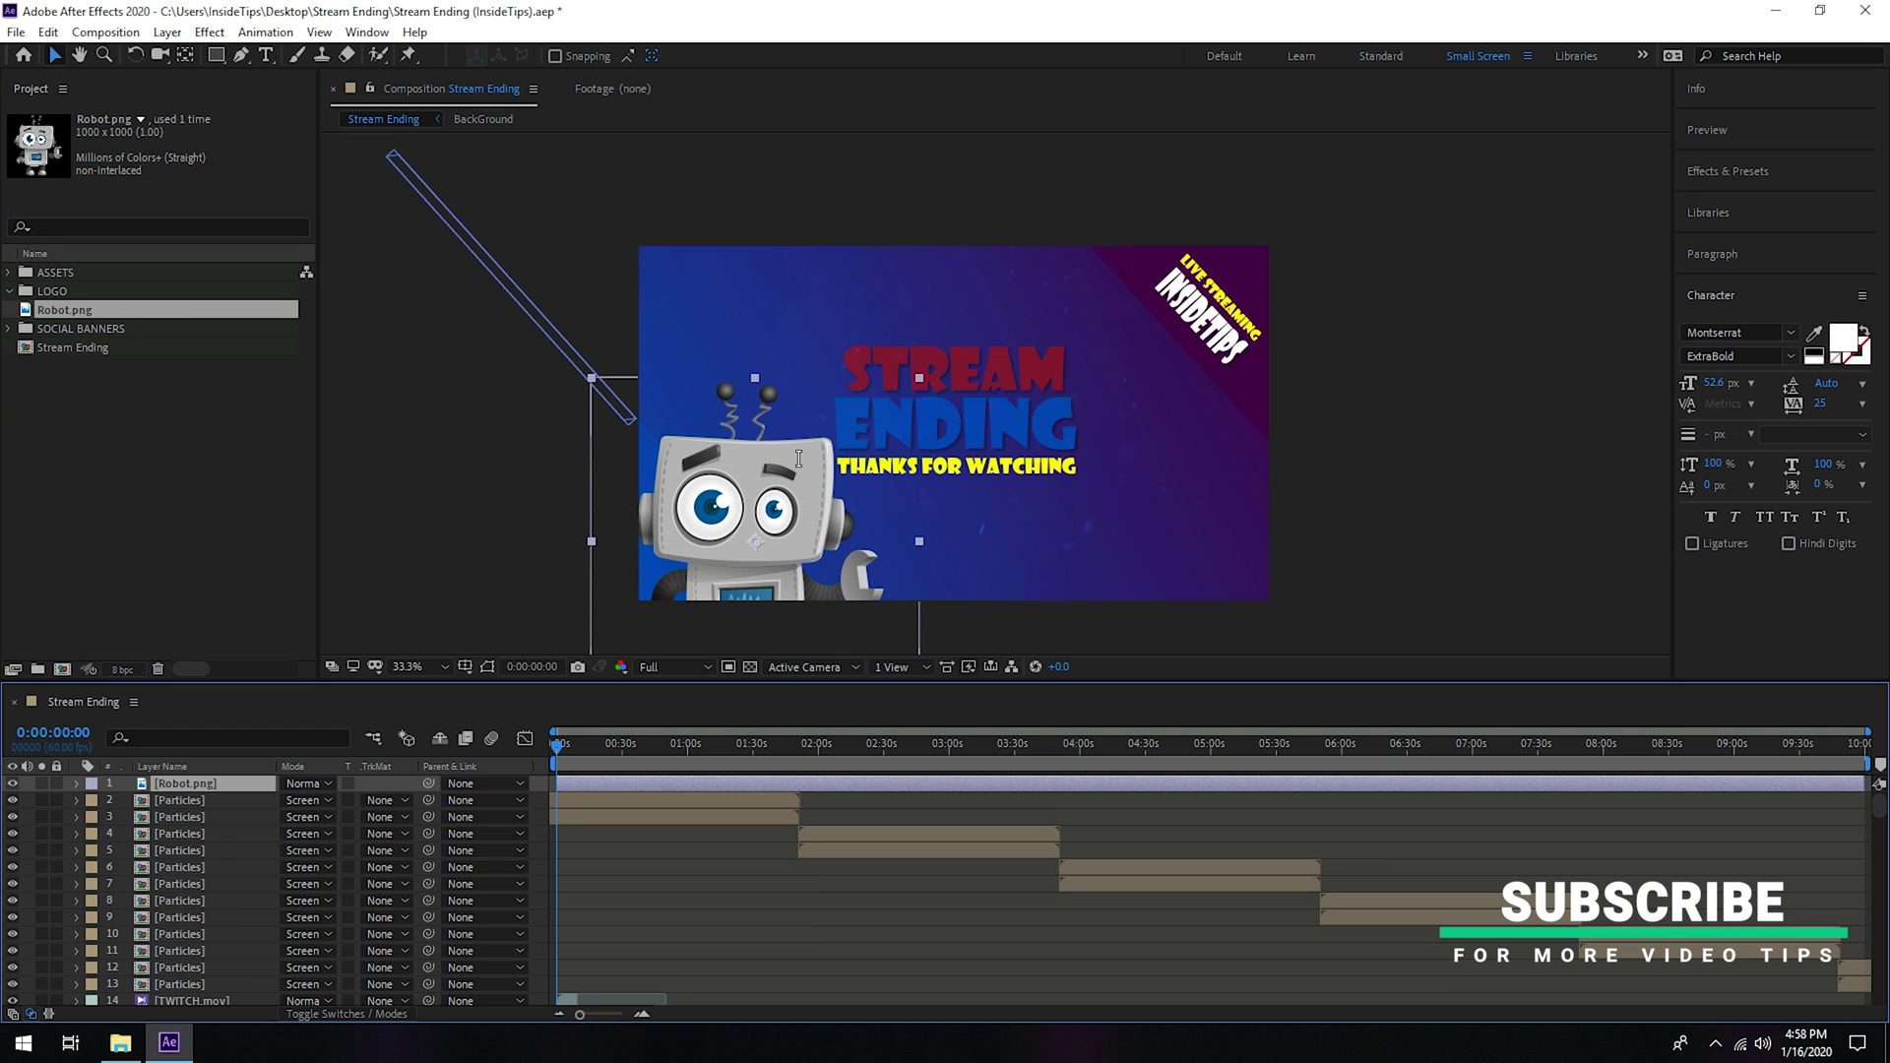
drag(794, 464, 836, 399)
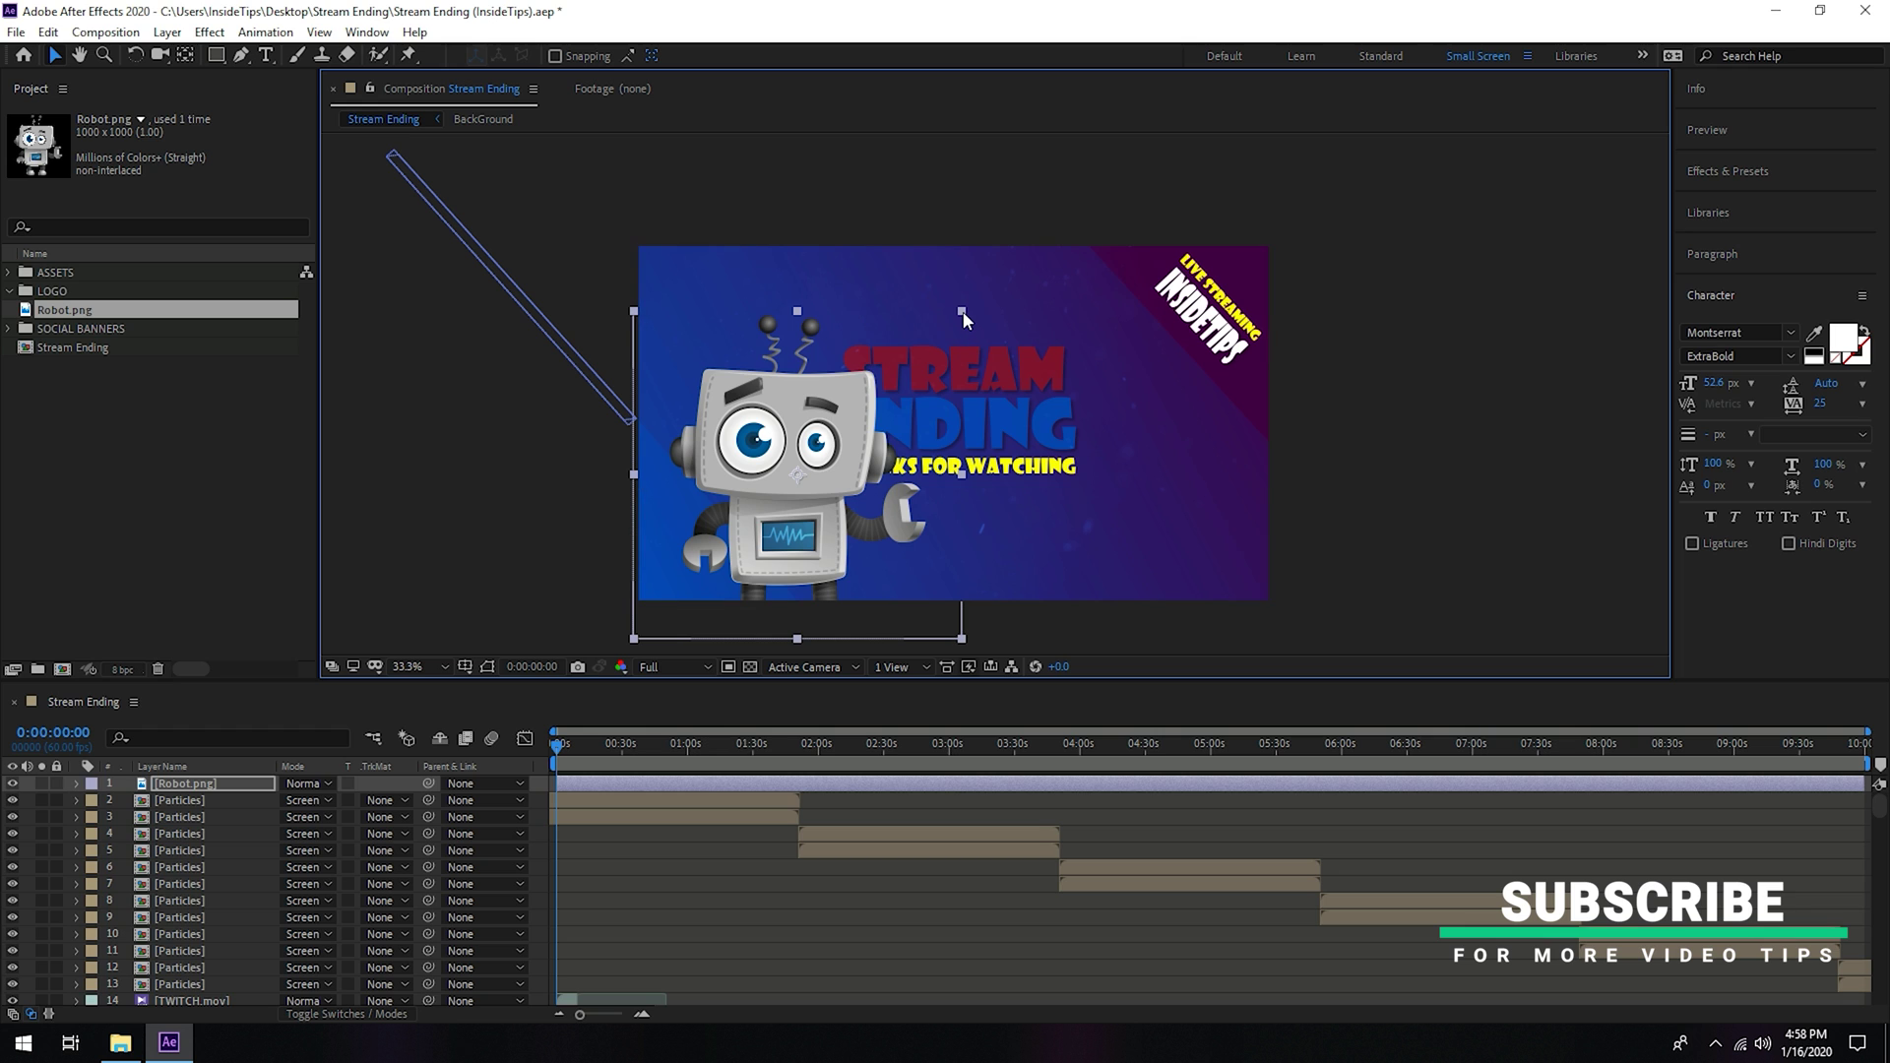
drag(961, 313, 871, 375)
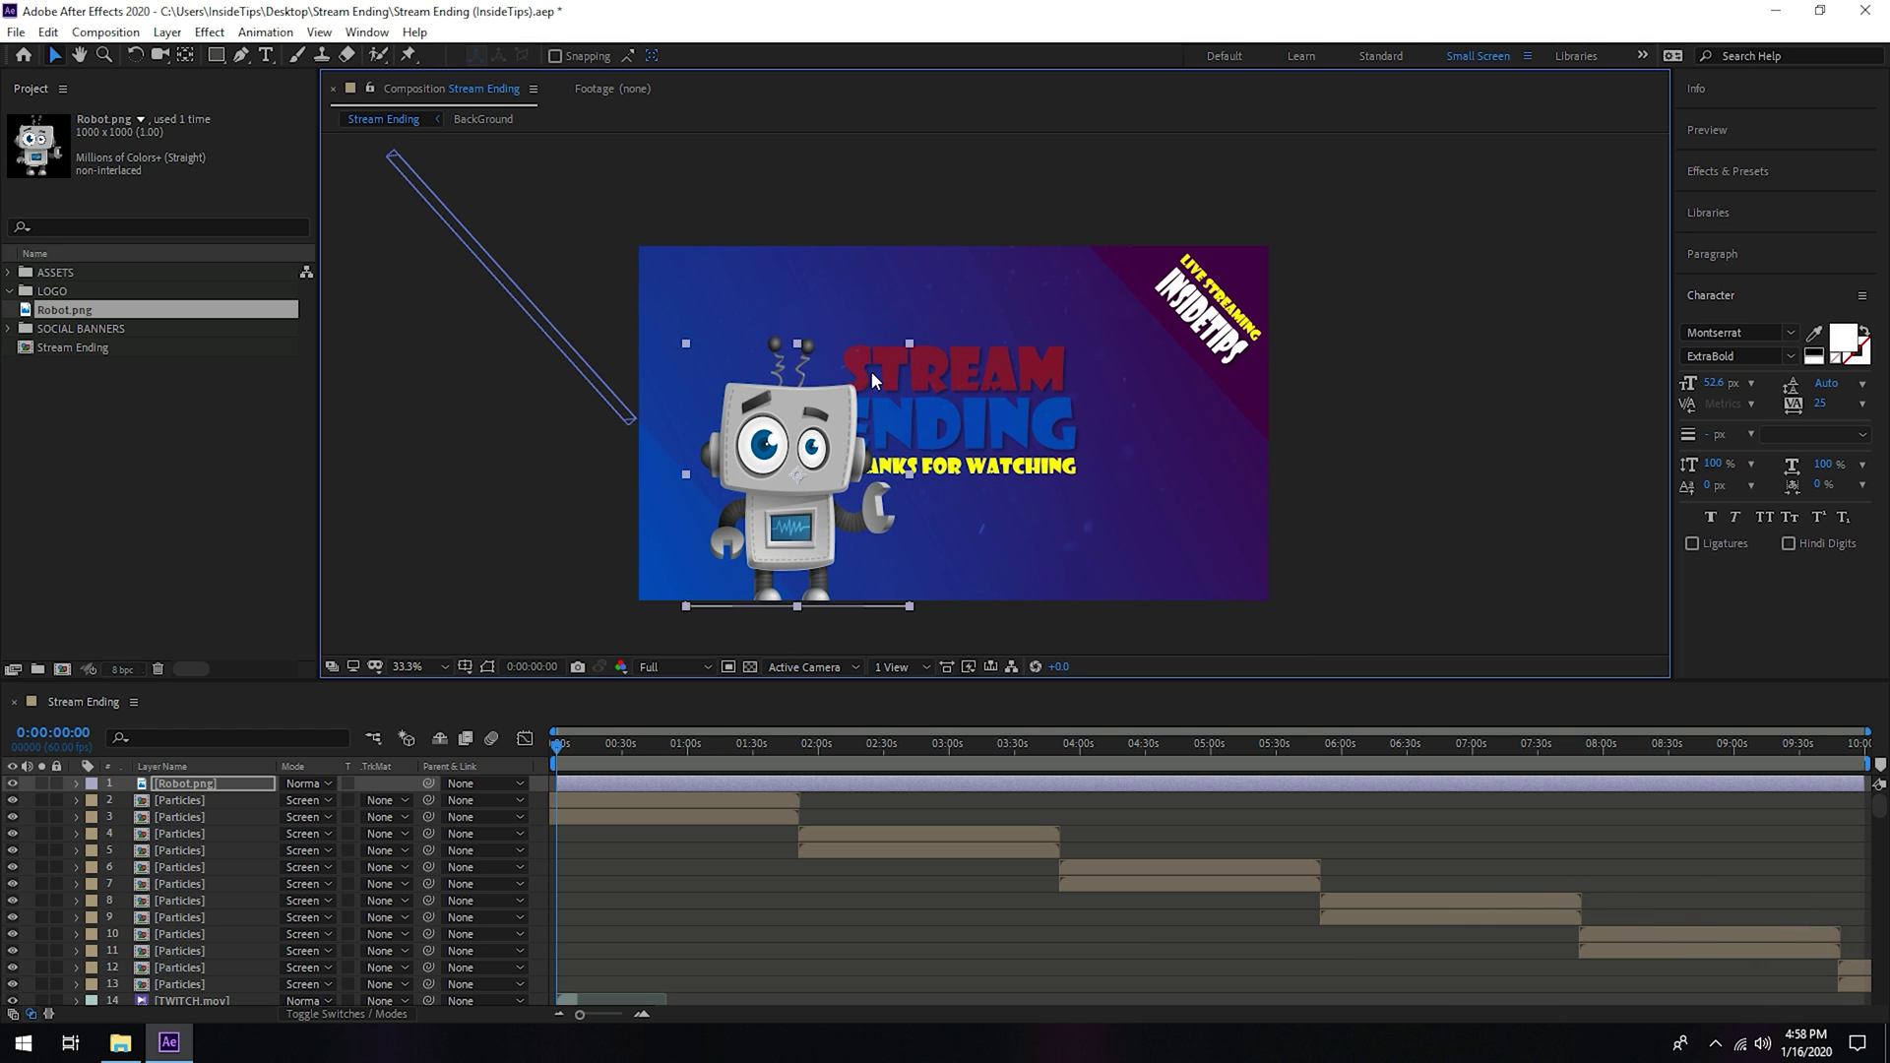
mouse_move(872, 381)
mouse_down()
mouse_move(933, 343)
mouse_move(925, 385)
mouse_up()
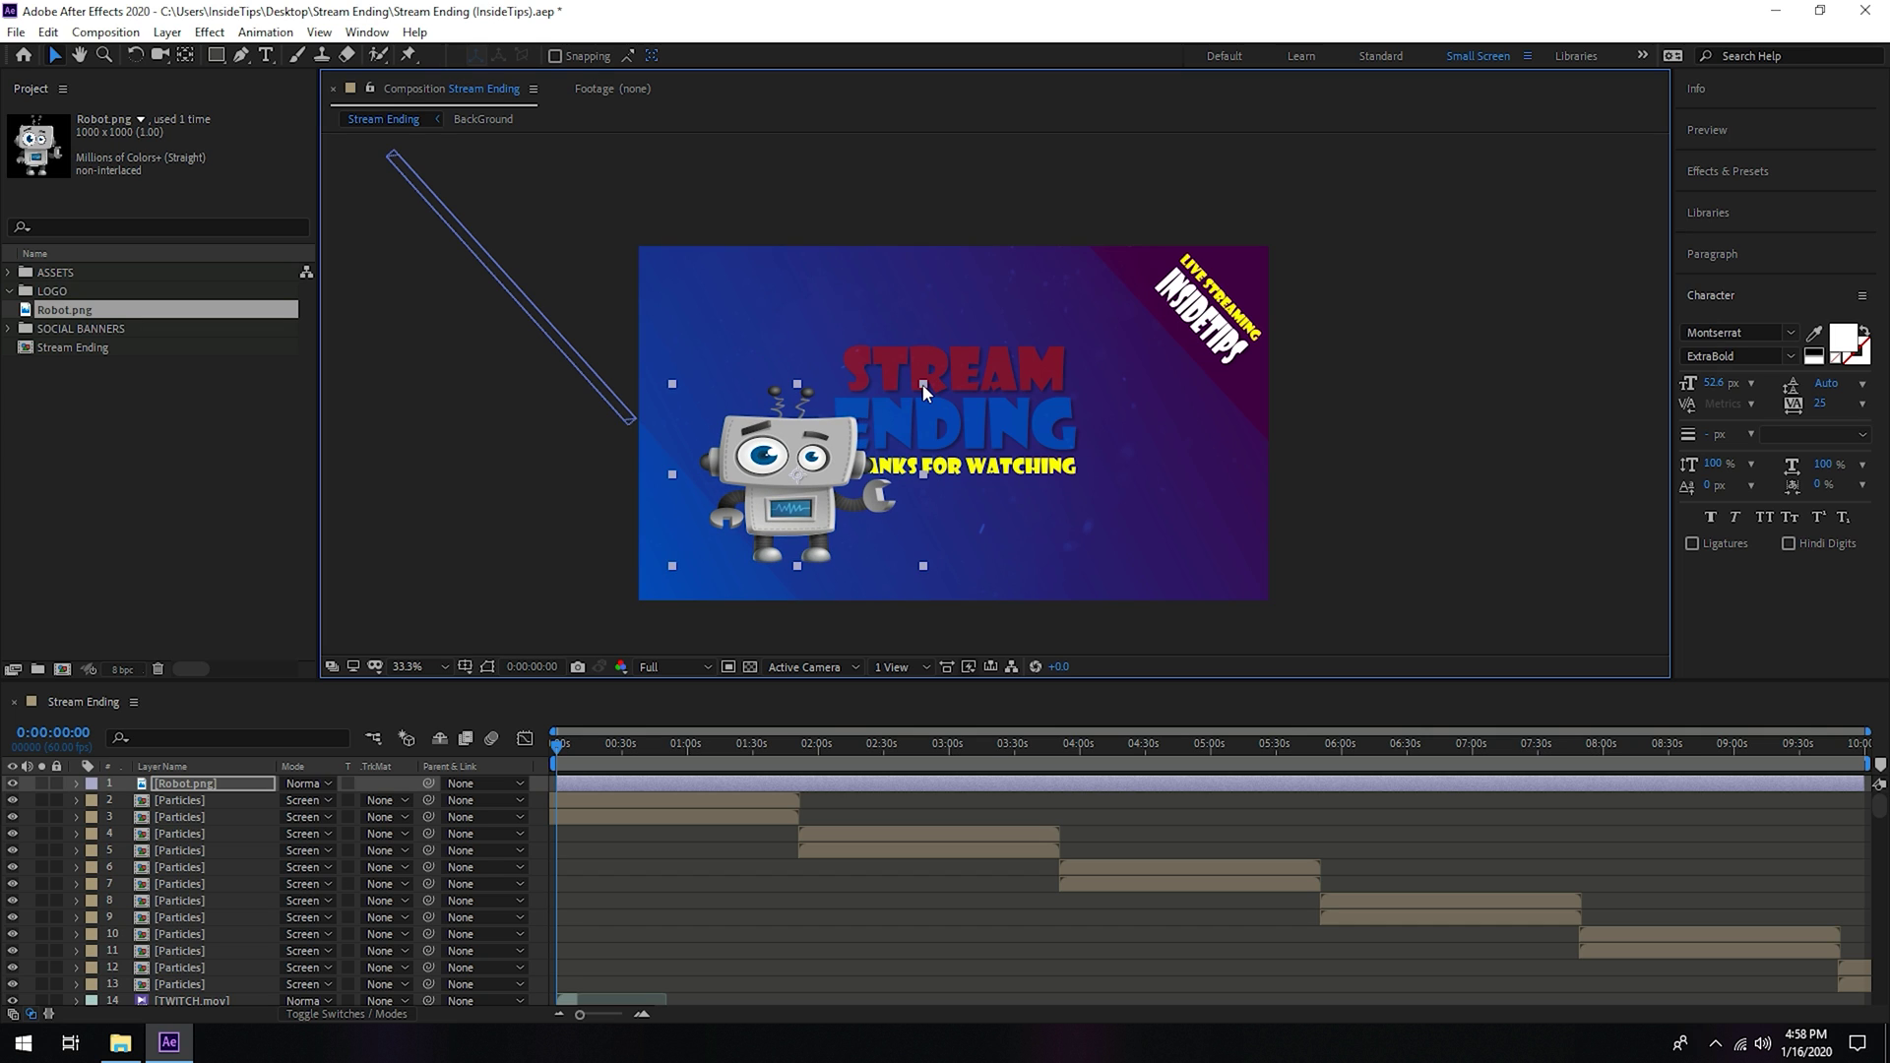
drag(923, 384, 961, 314)
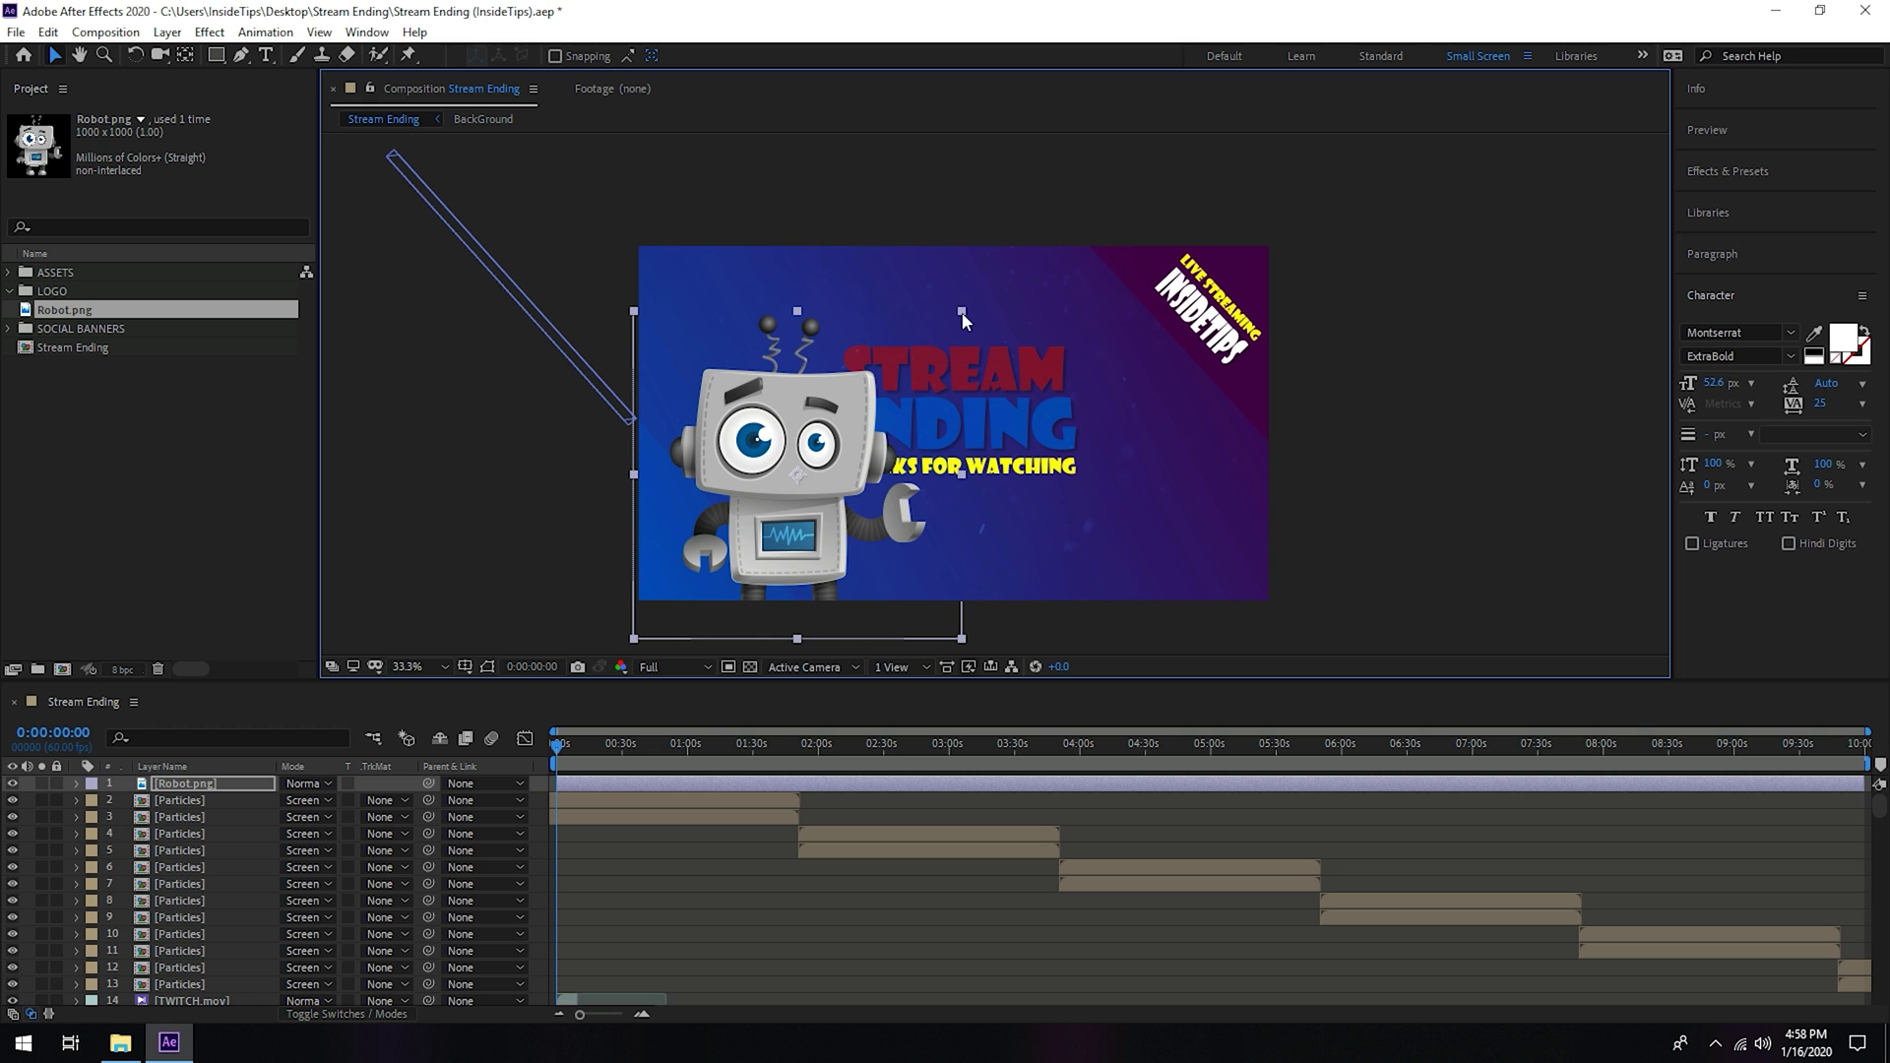
mouse_move(957, 321)
mouse_down()
mouse_move(934, 341)
mouse_move(962, 294)
mouse_move(923, 352)
mouse_up()
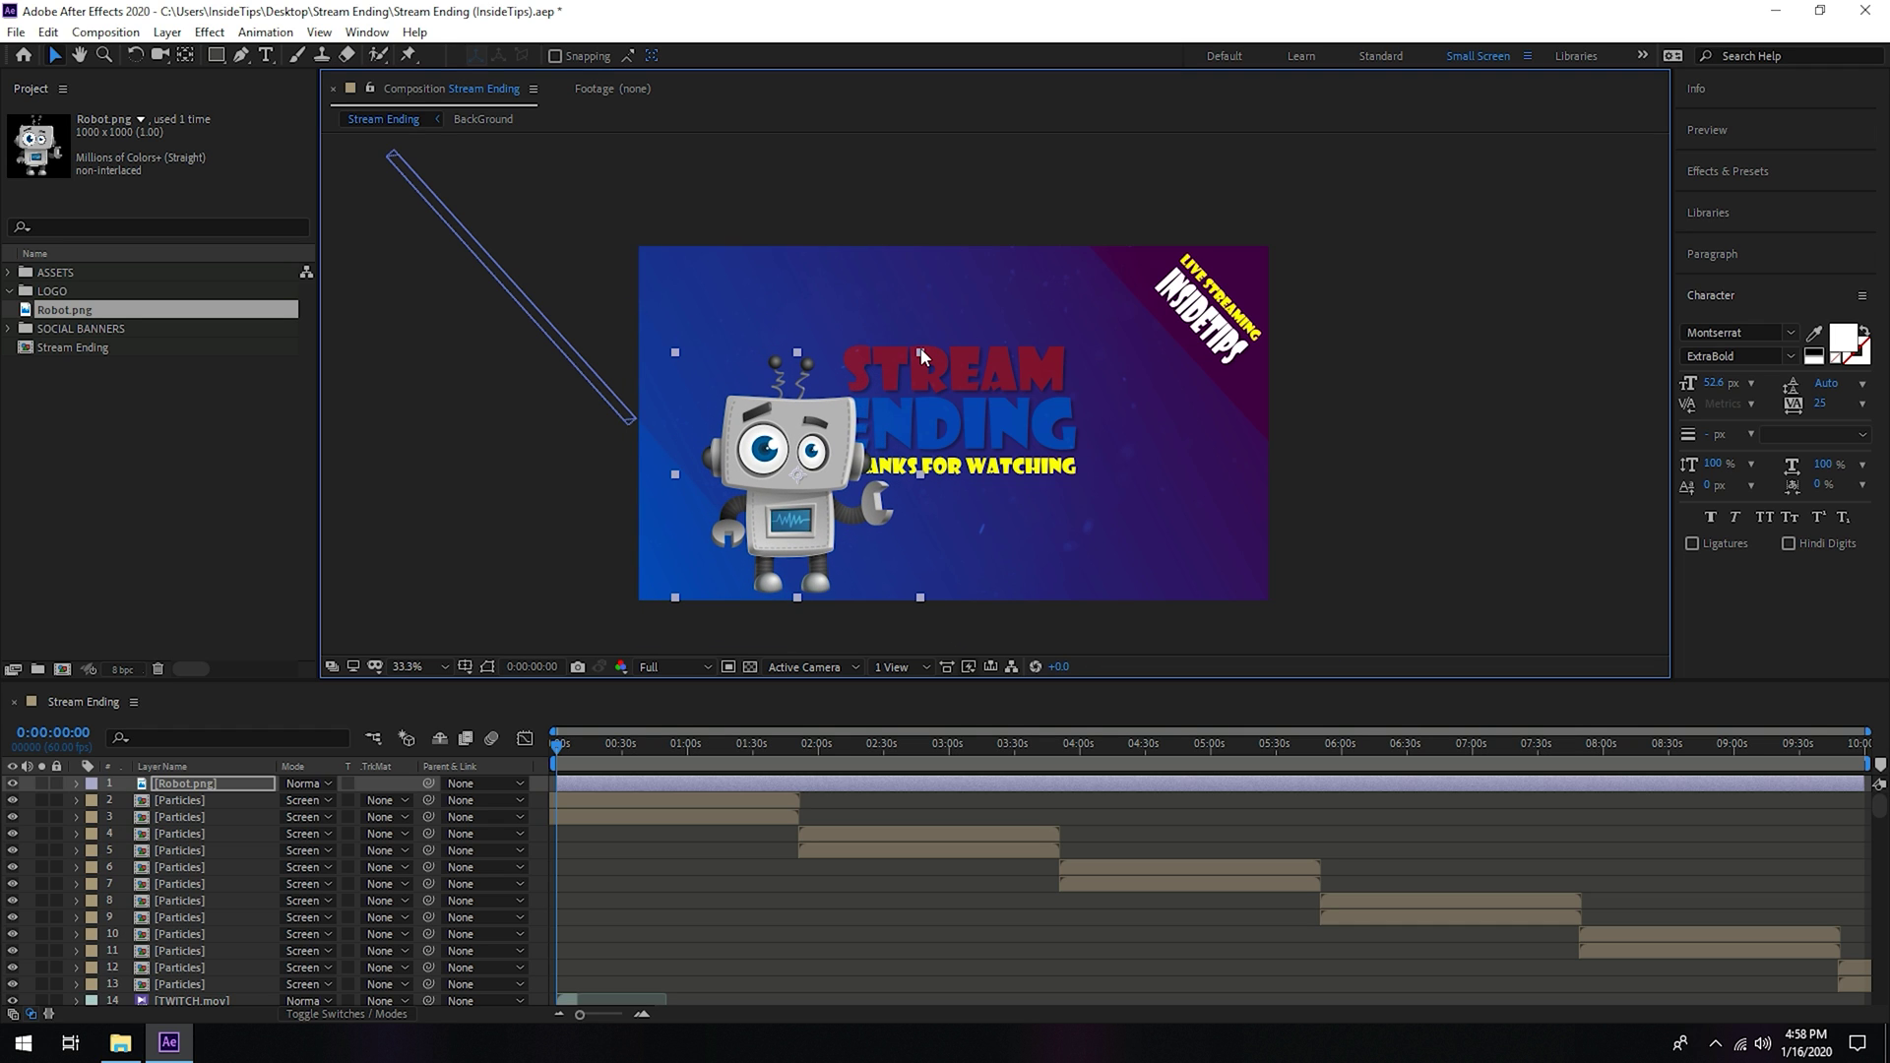
Step: Move the robot into the bottom-left corner and fine-tune its size and position
drag(829, 431, 809, 475)
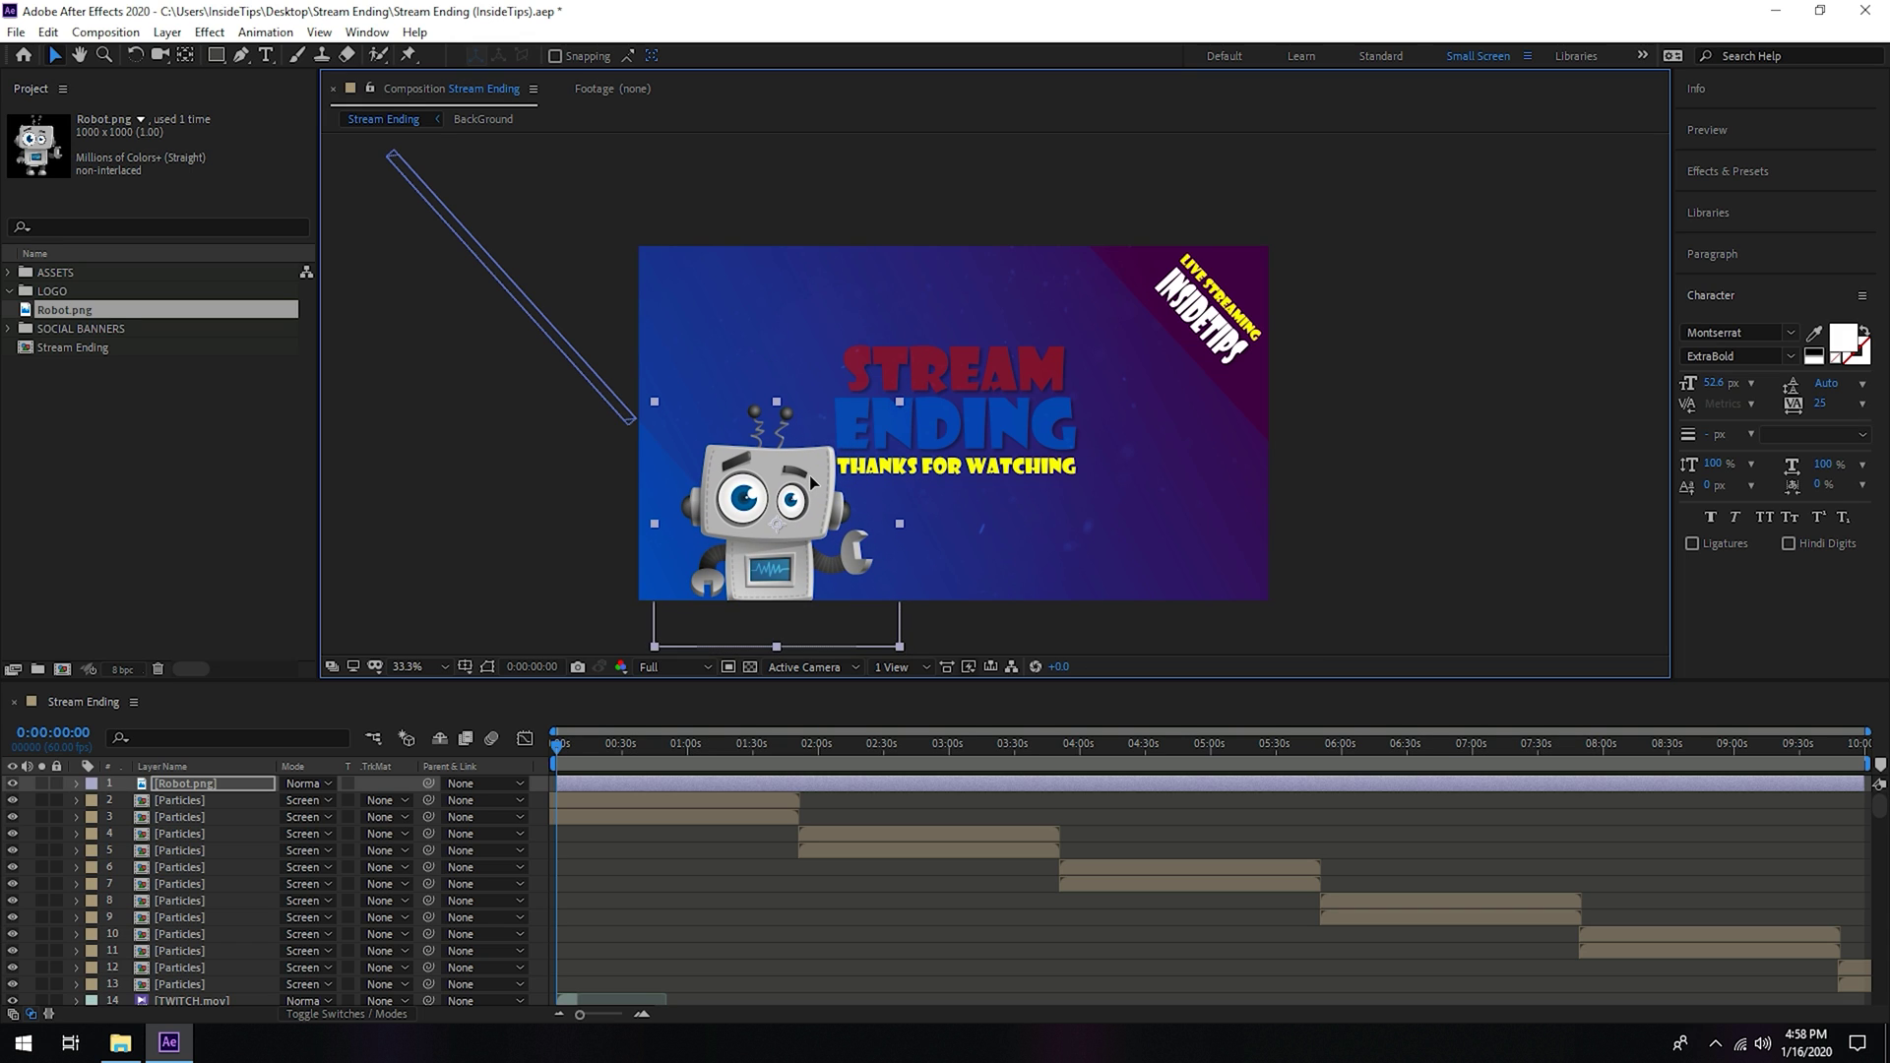
drag(809, 475, 803, 476)
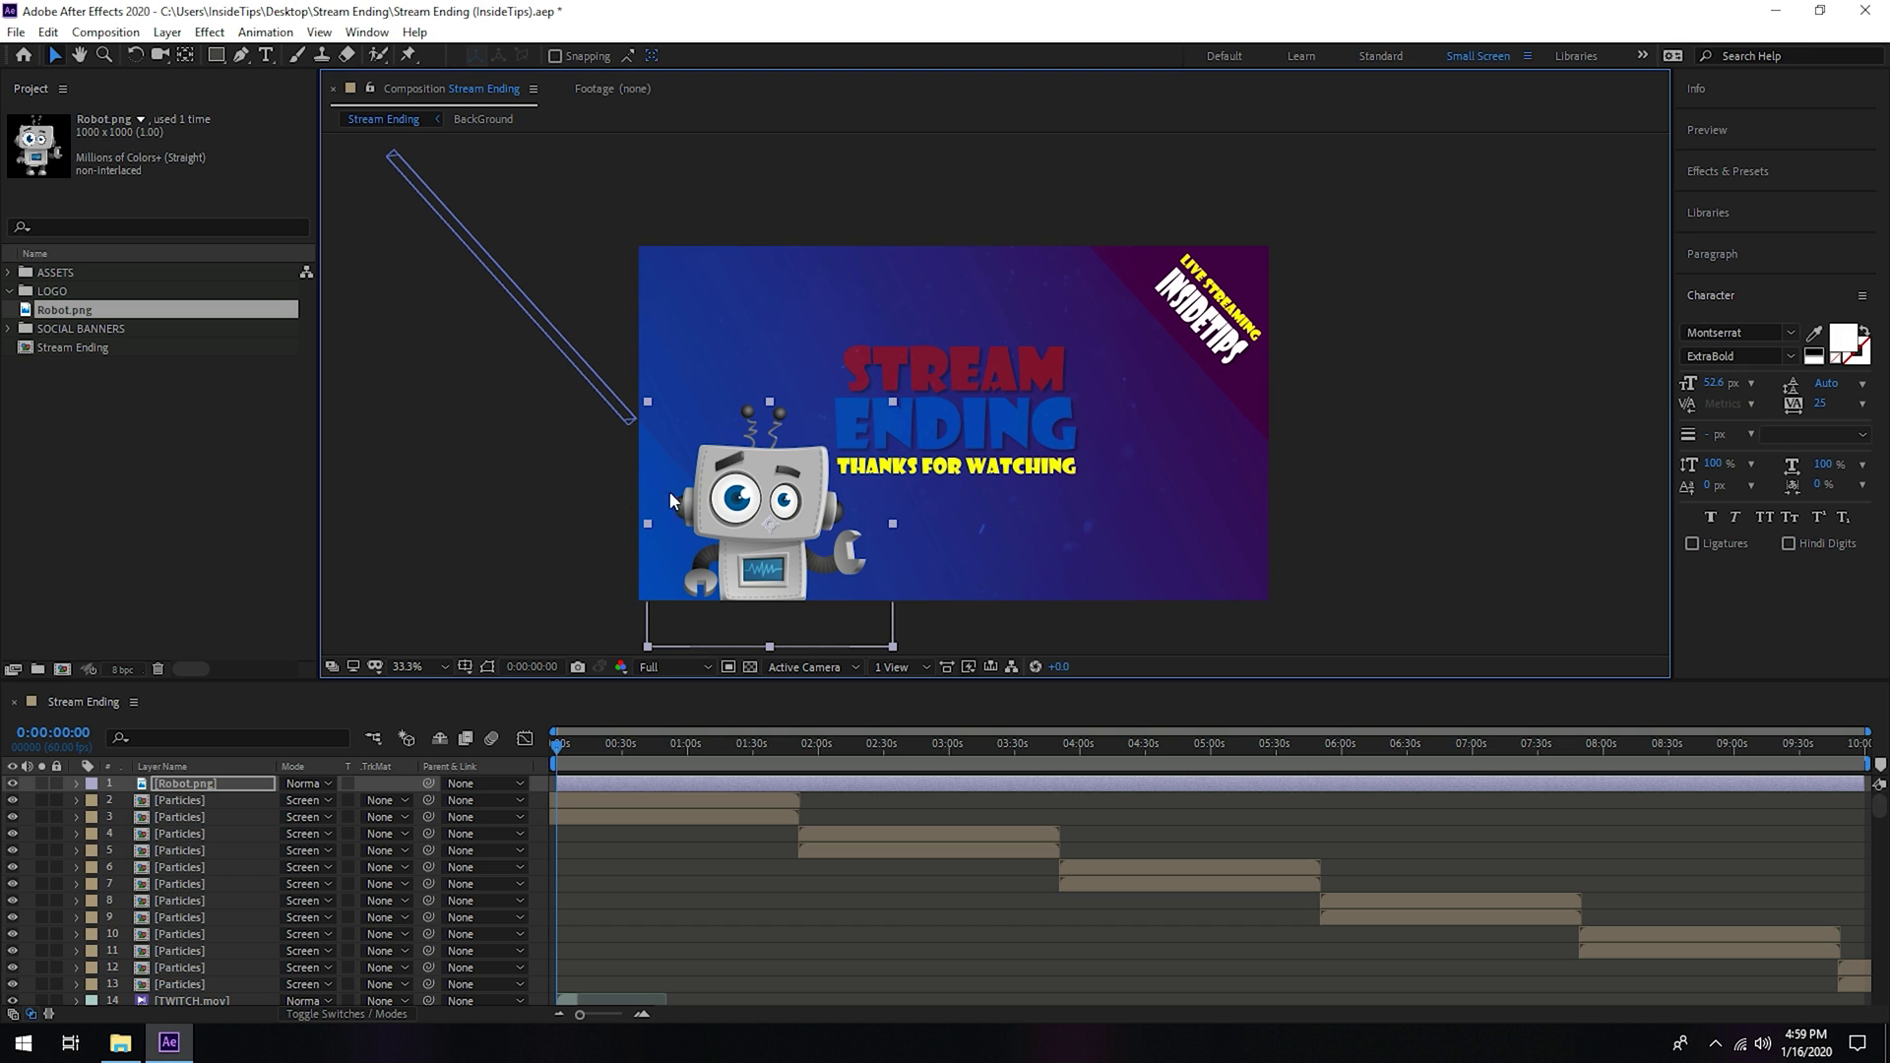
click(504, 525)
drag(793, 503, 787, 509)
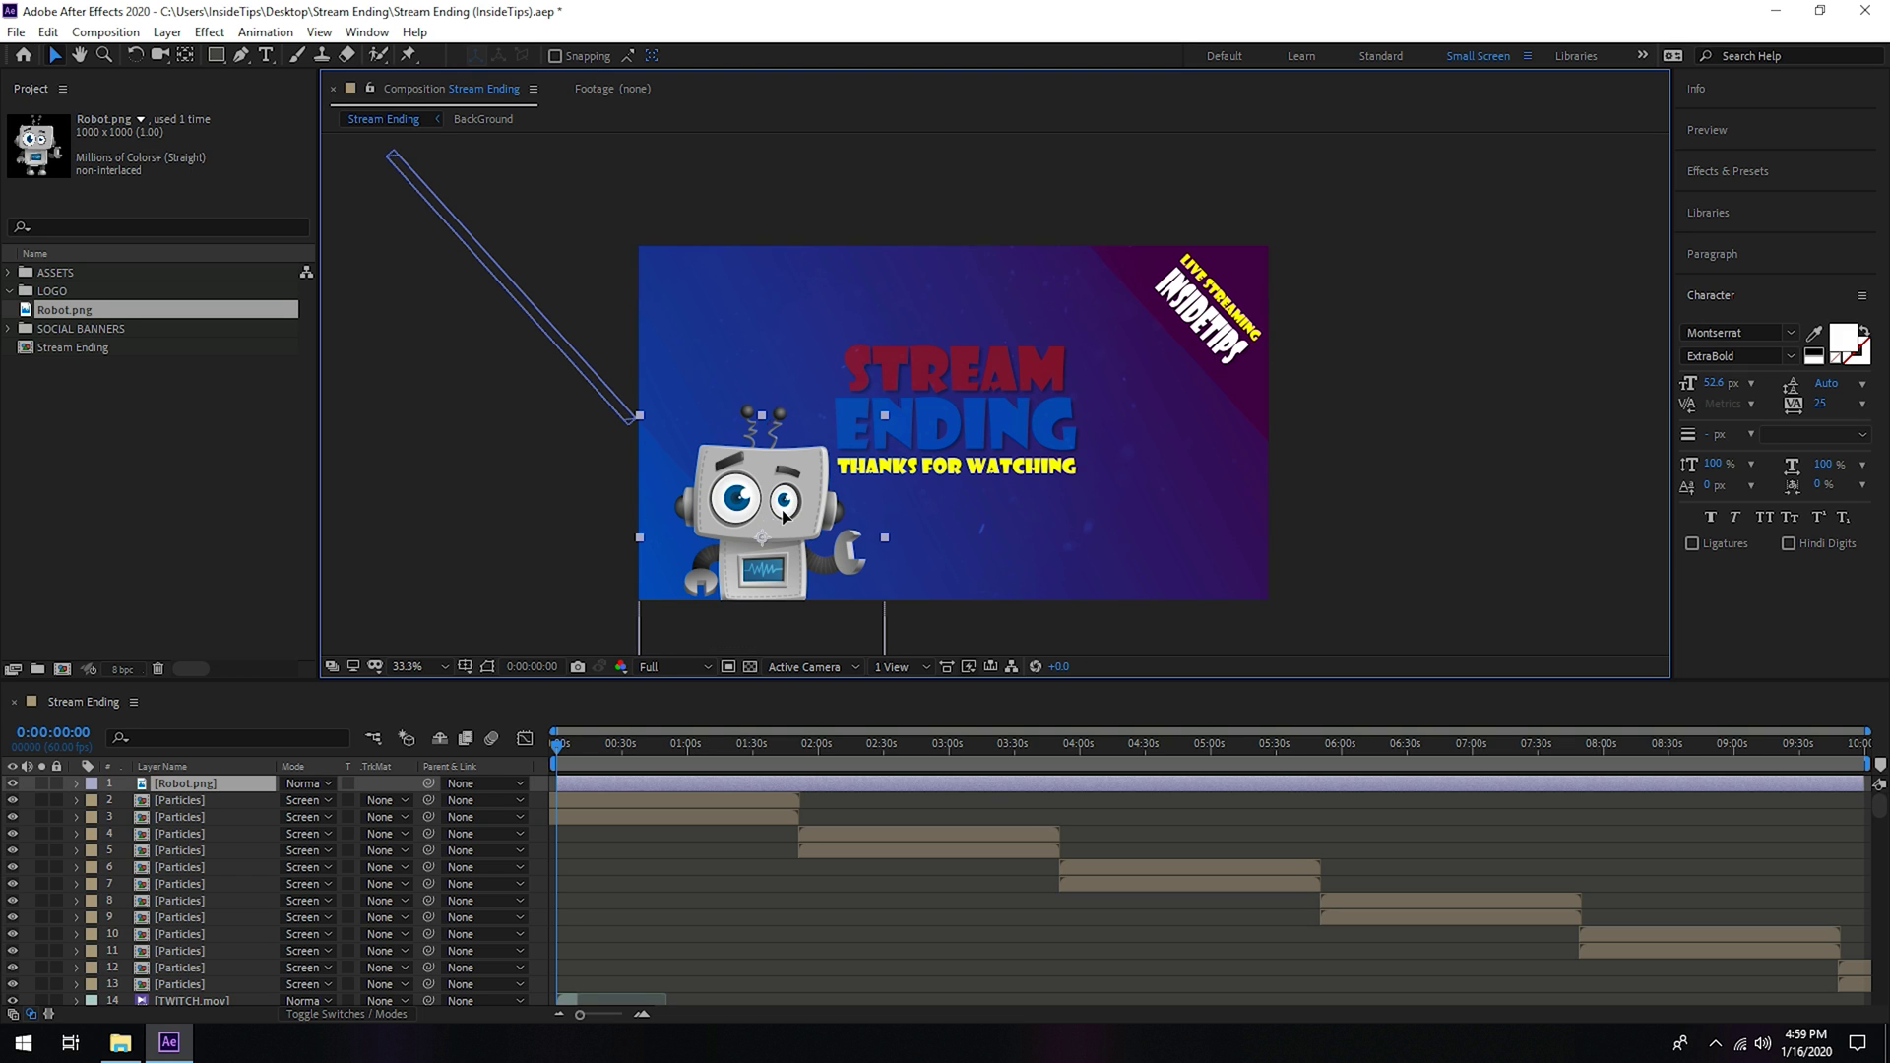
key(Return)
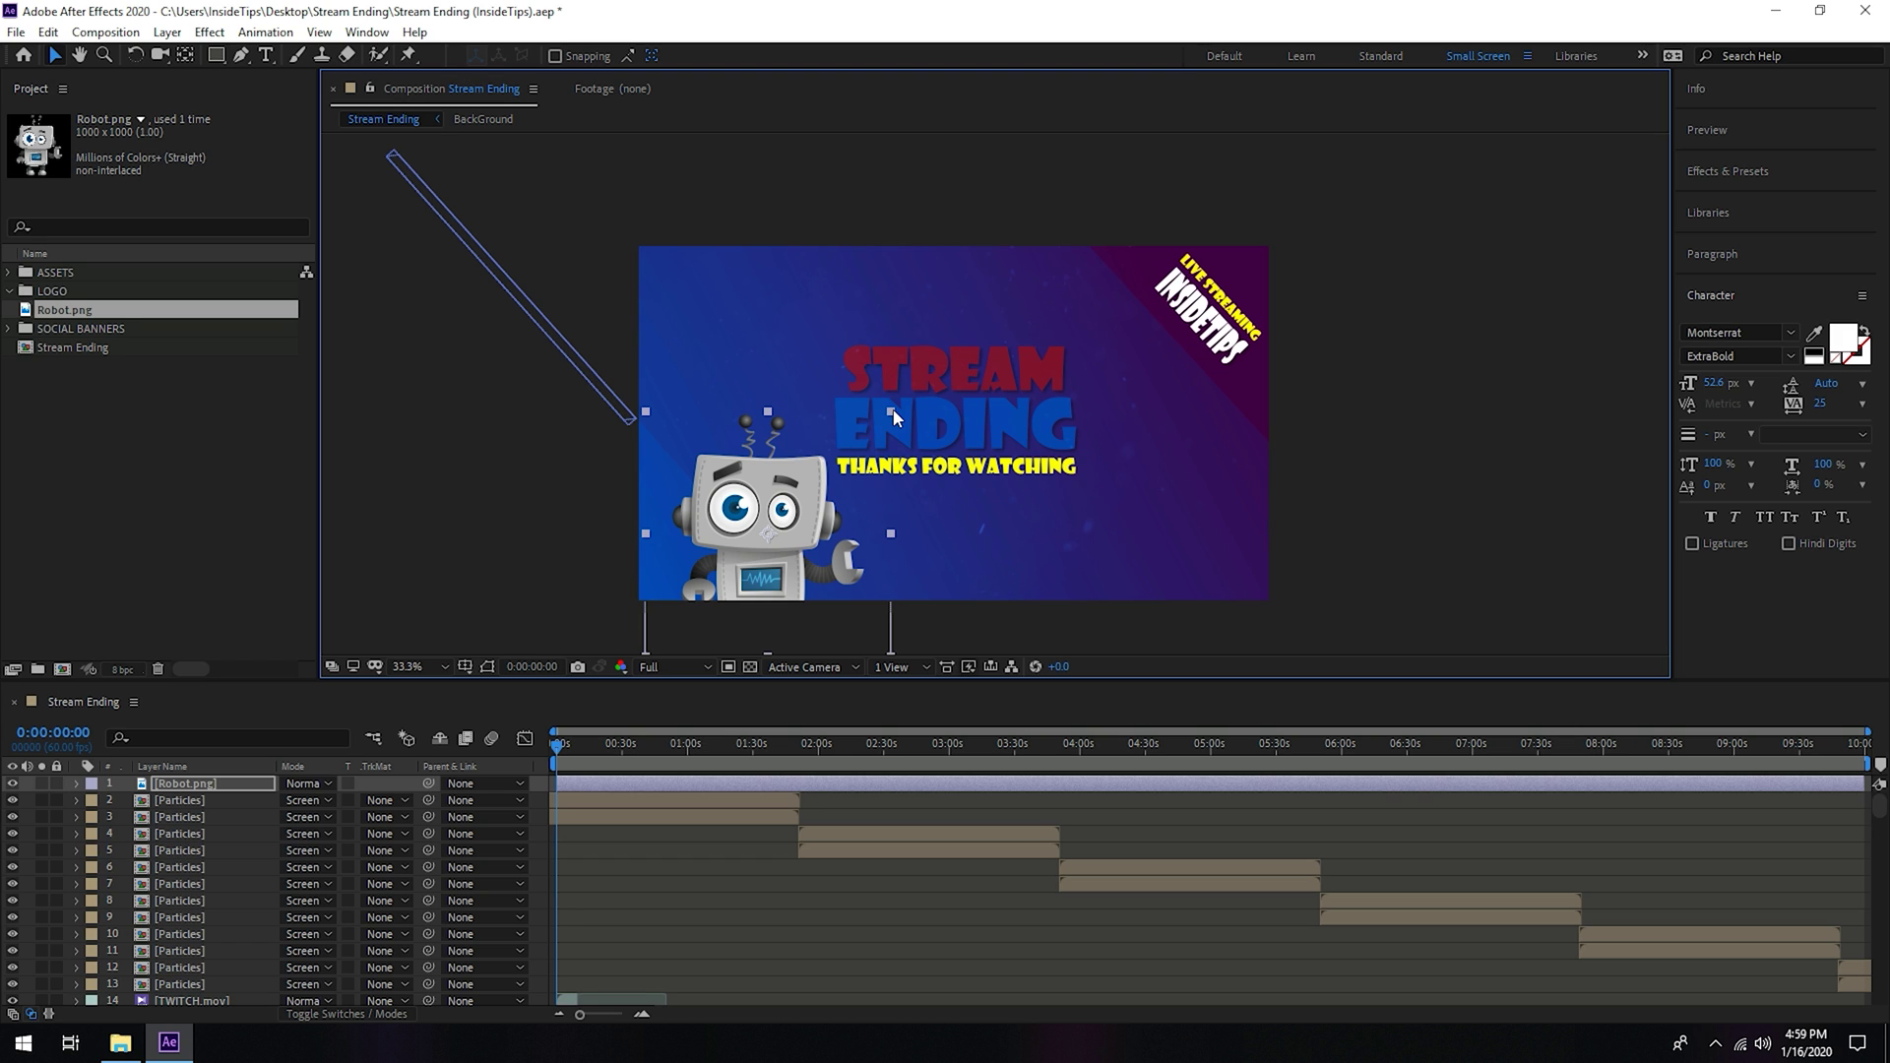
drag(892, 409, 884, 415)
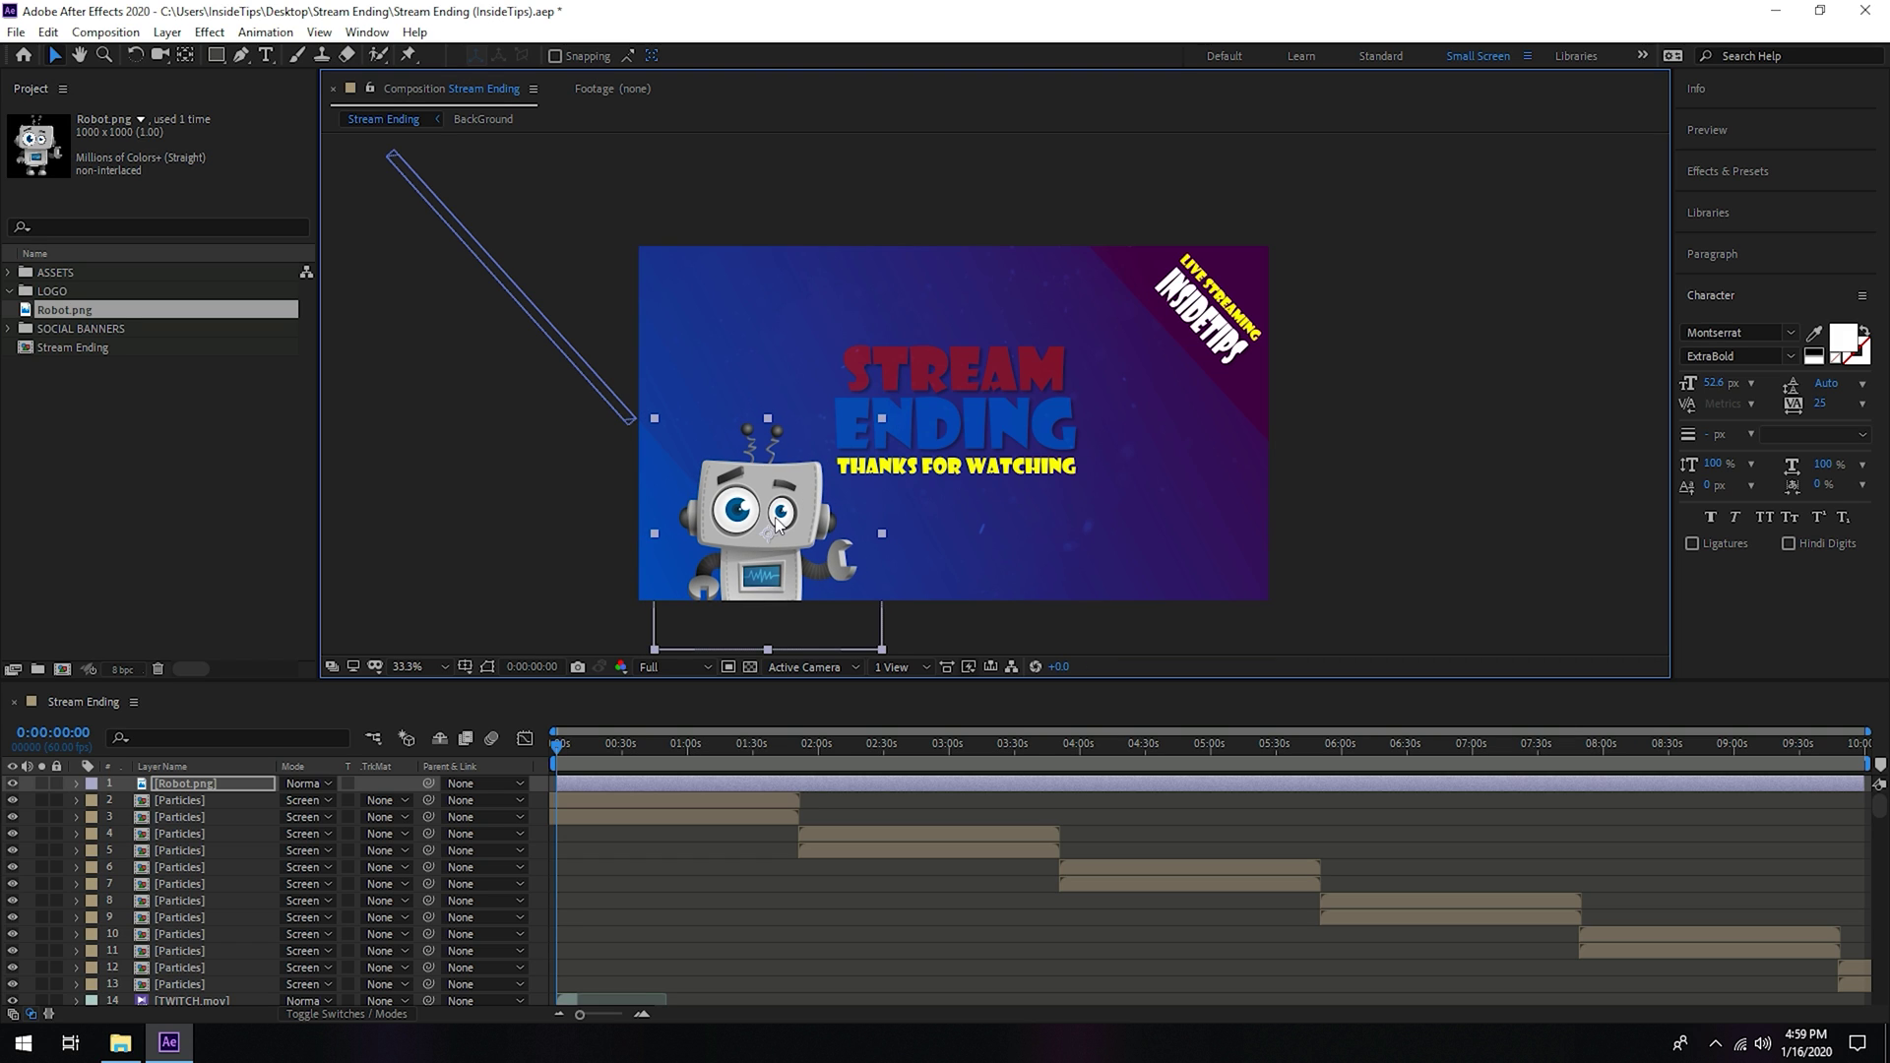
drag(779, 517, 783, 513)
click(612, 517)
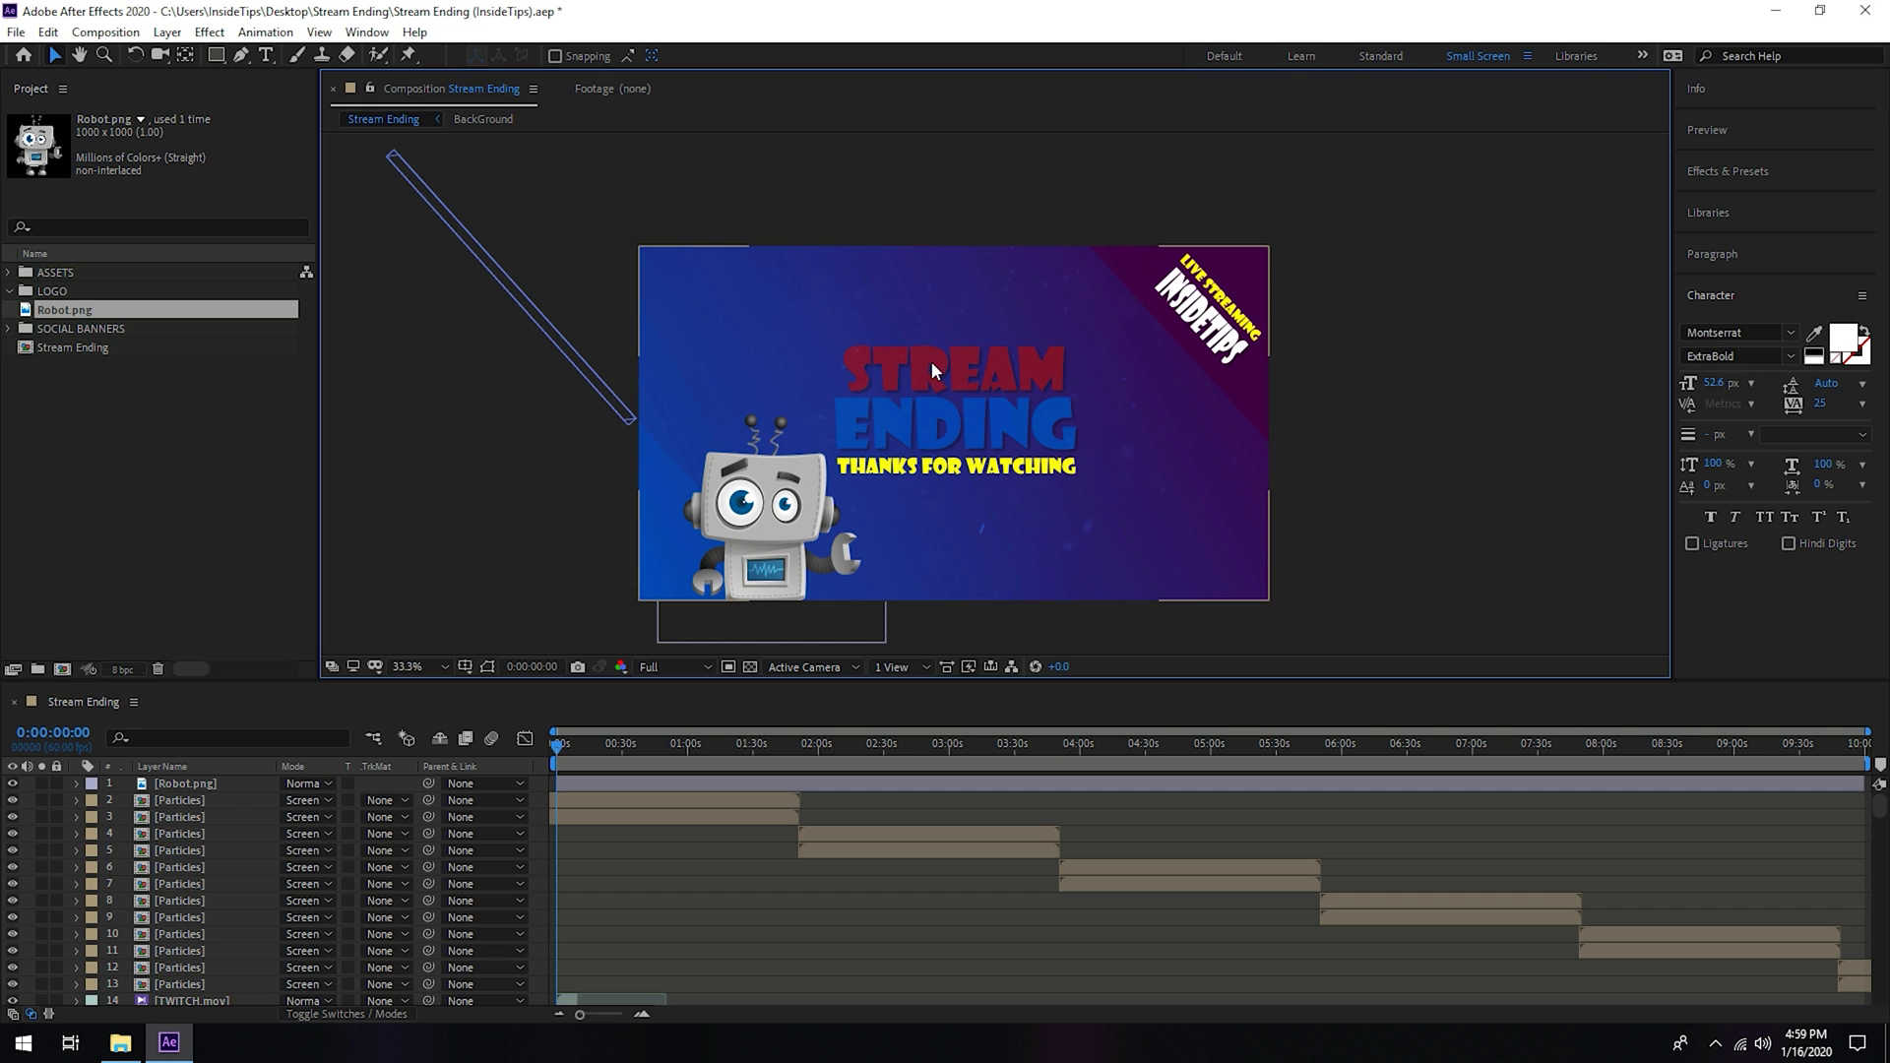
Step: Move Robot.png into the LOGO folder and confirm it is there
click(67, 380)
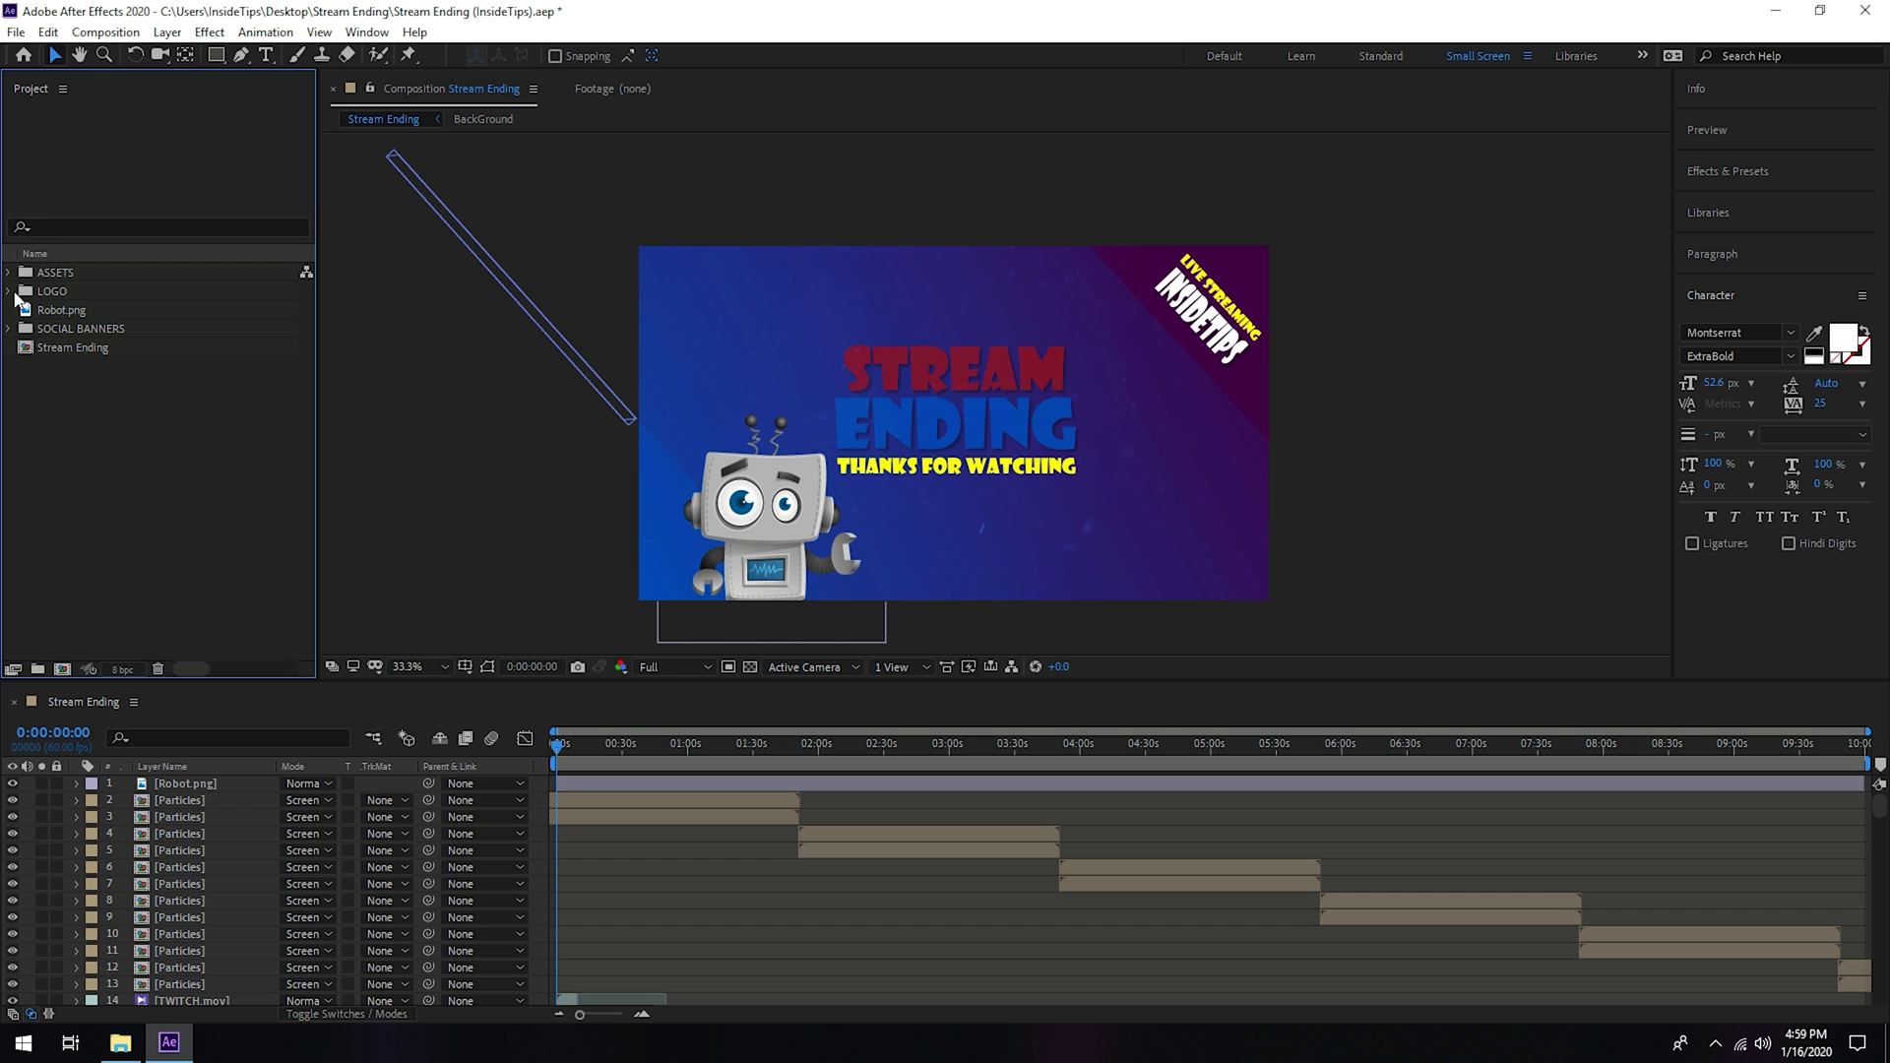
click(48, 312)
drag(49, 312, 45, 292)
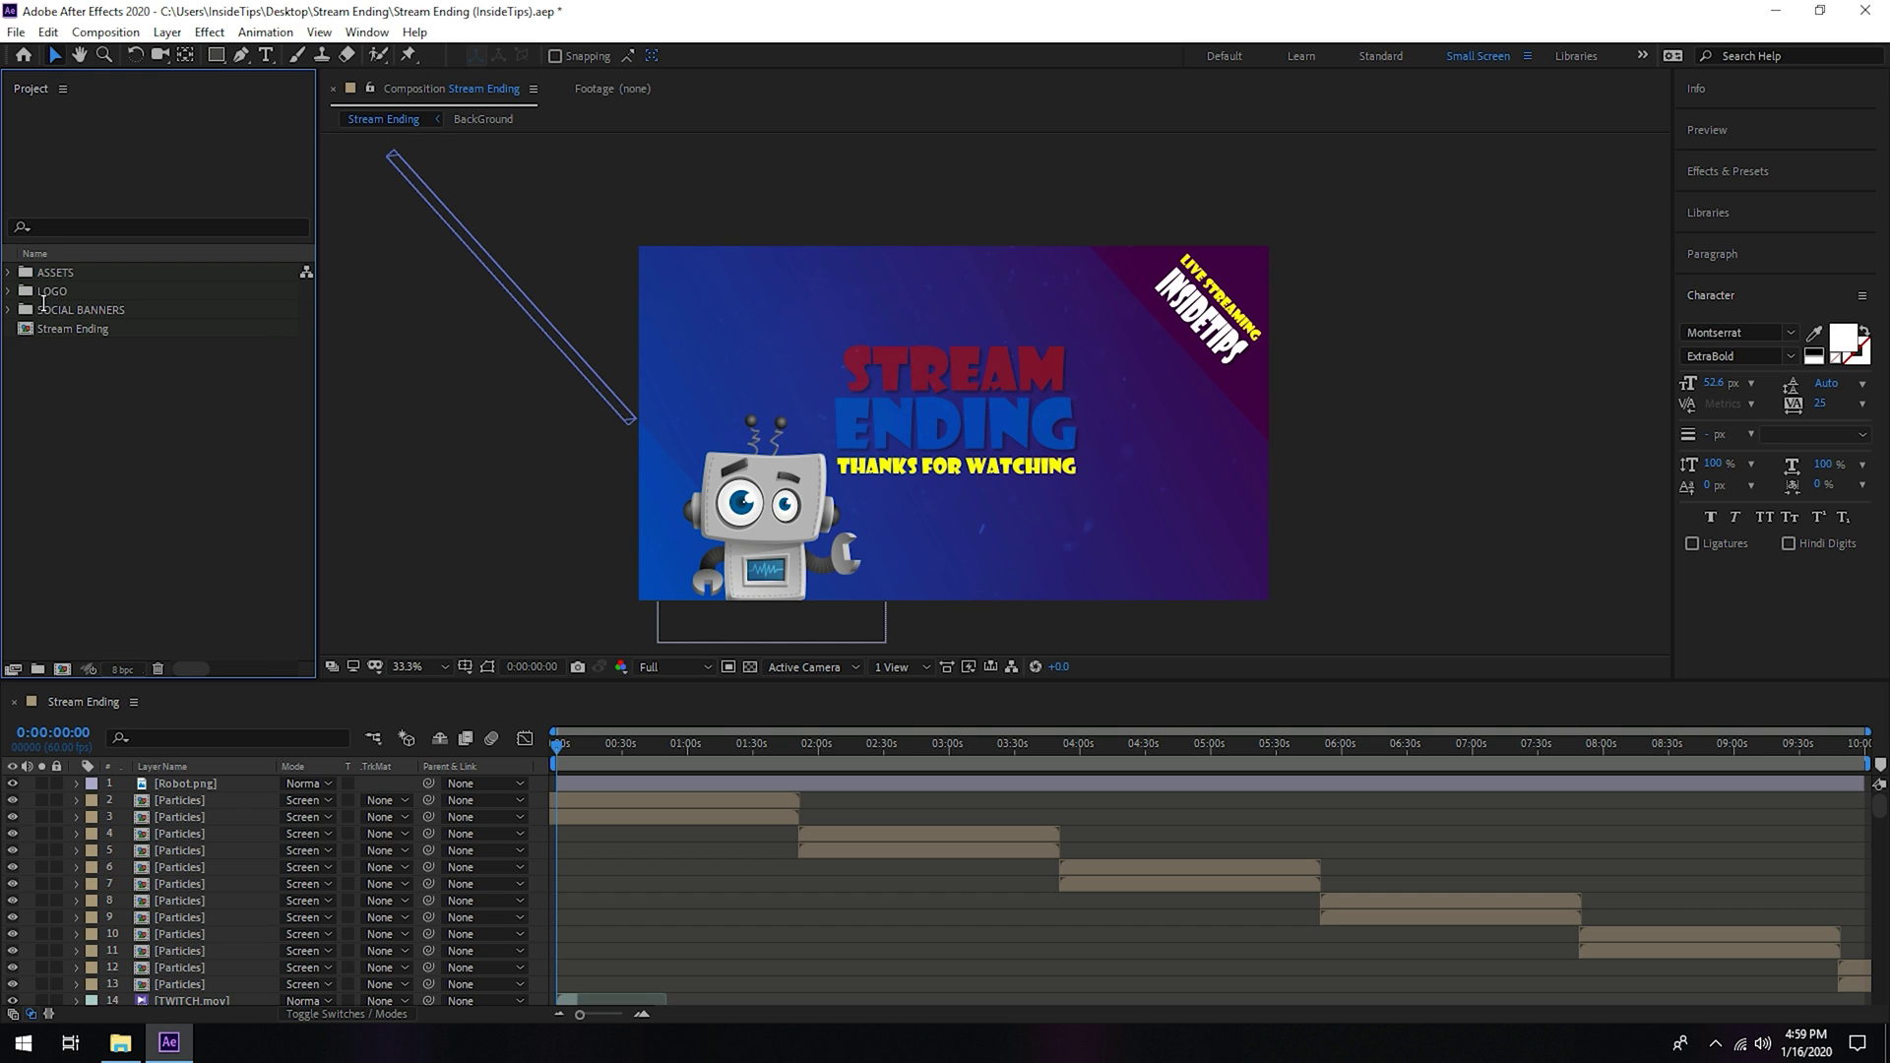
click(23, 296)
click(12, 291)
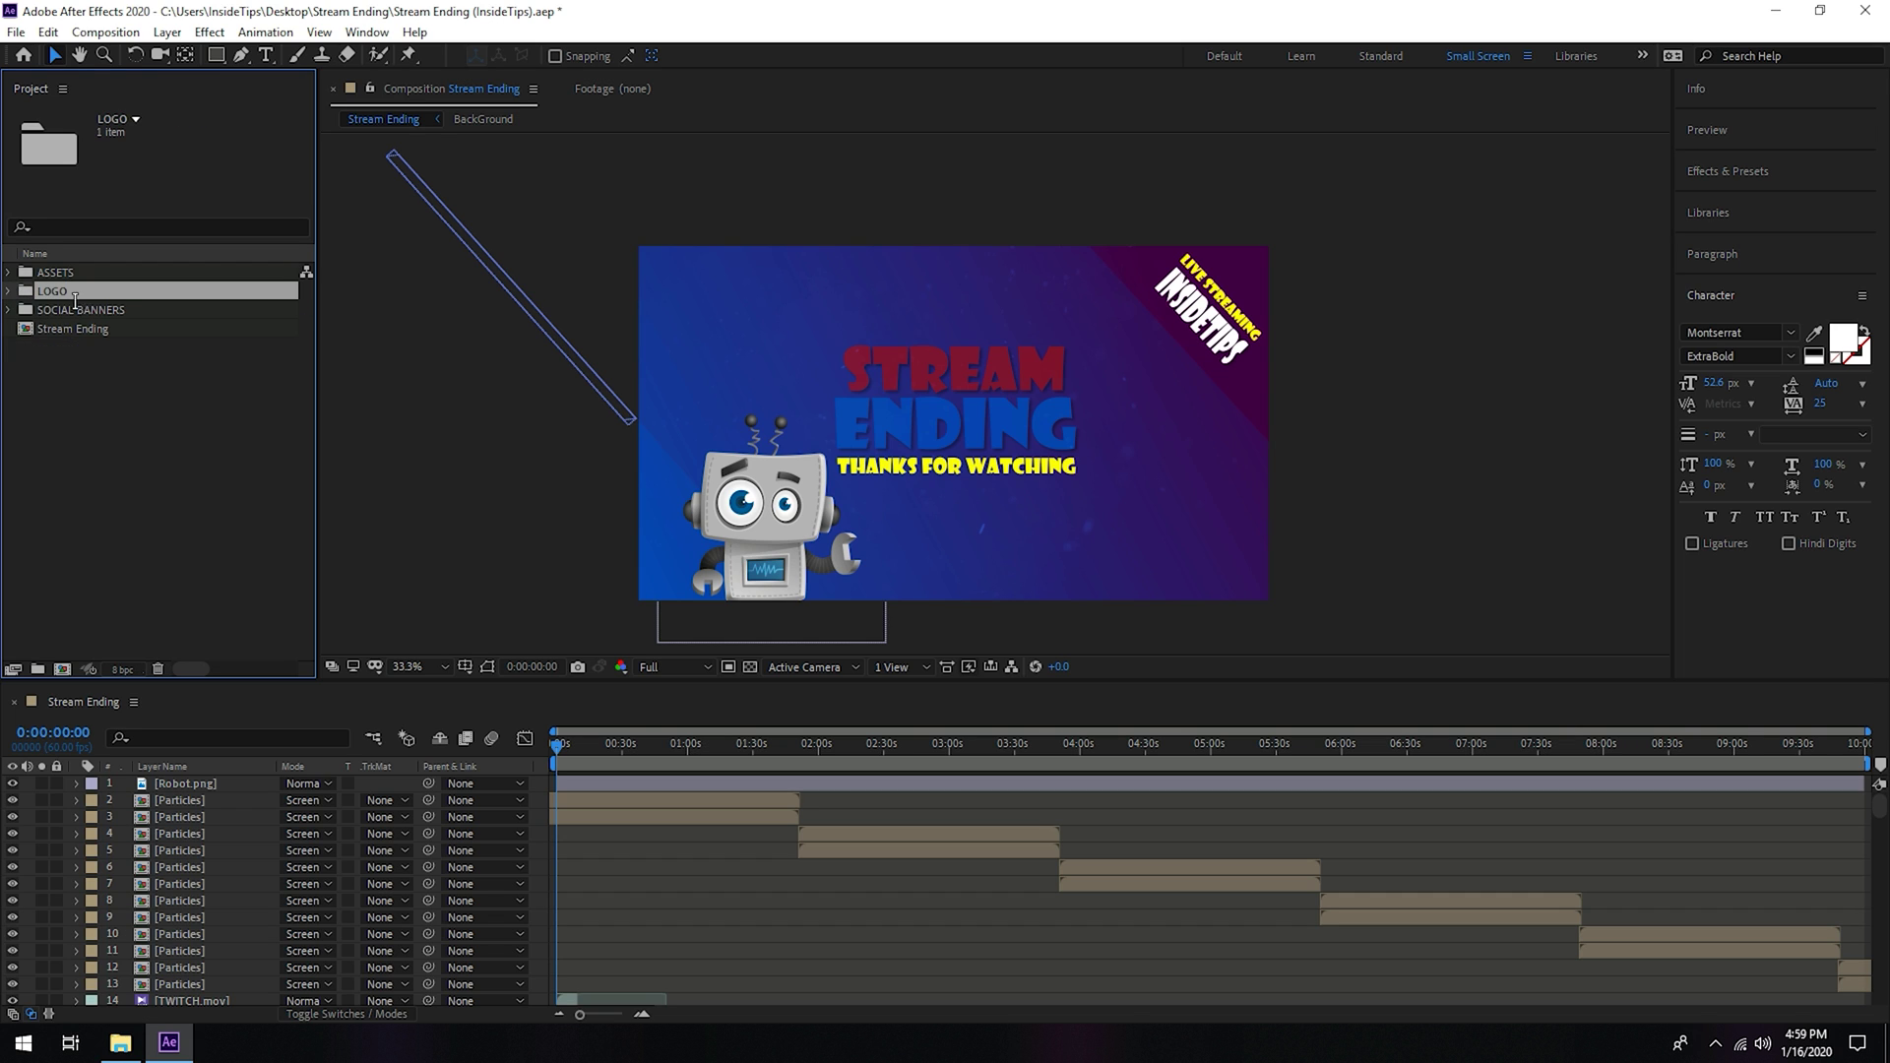
click(50, 451)
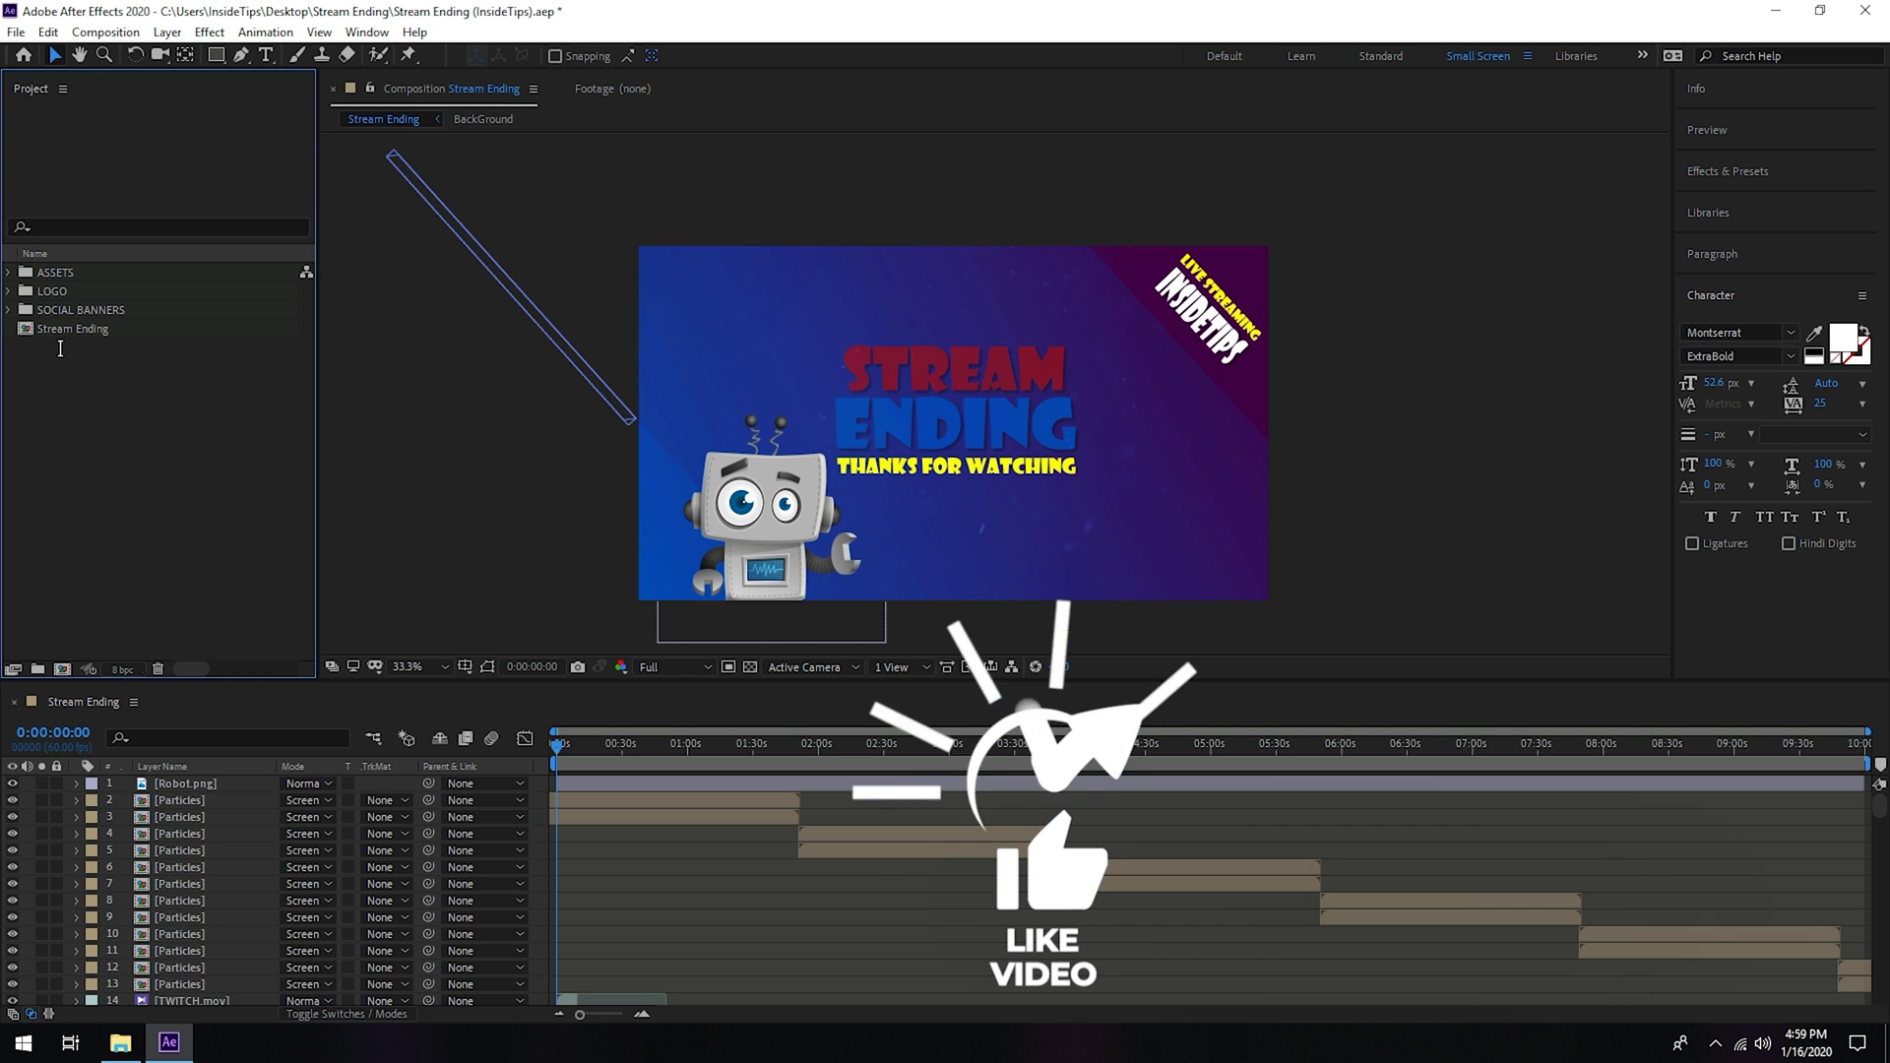
Step: Expand SOCIAL BANNERS, select FACEBOOK.mov and move the playhead to 0:00:24:50
click(11, 310)
click(96, 328)
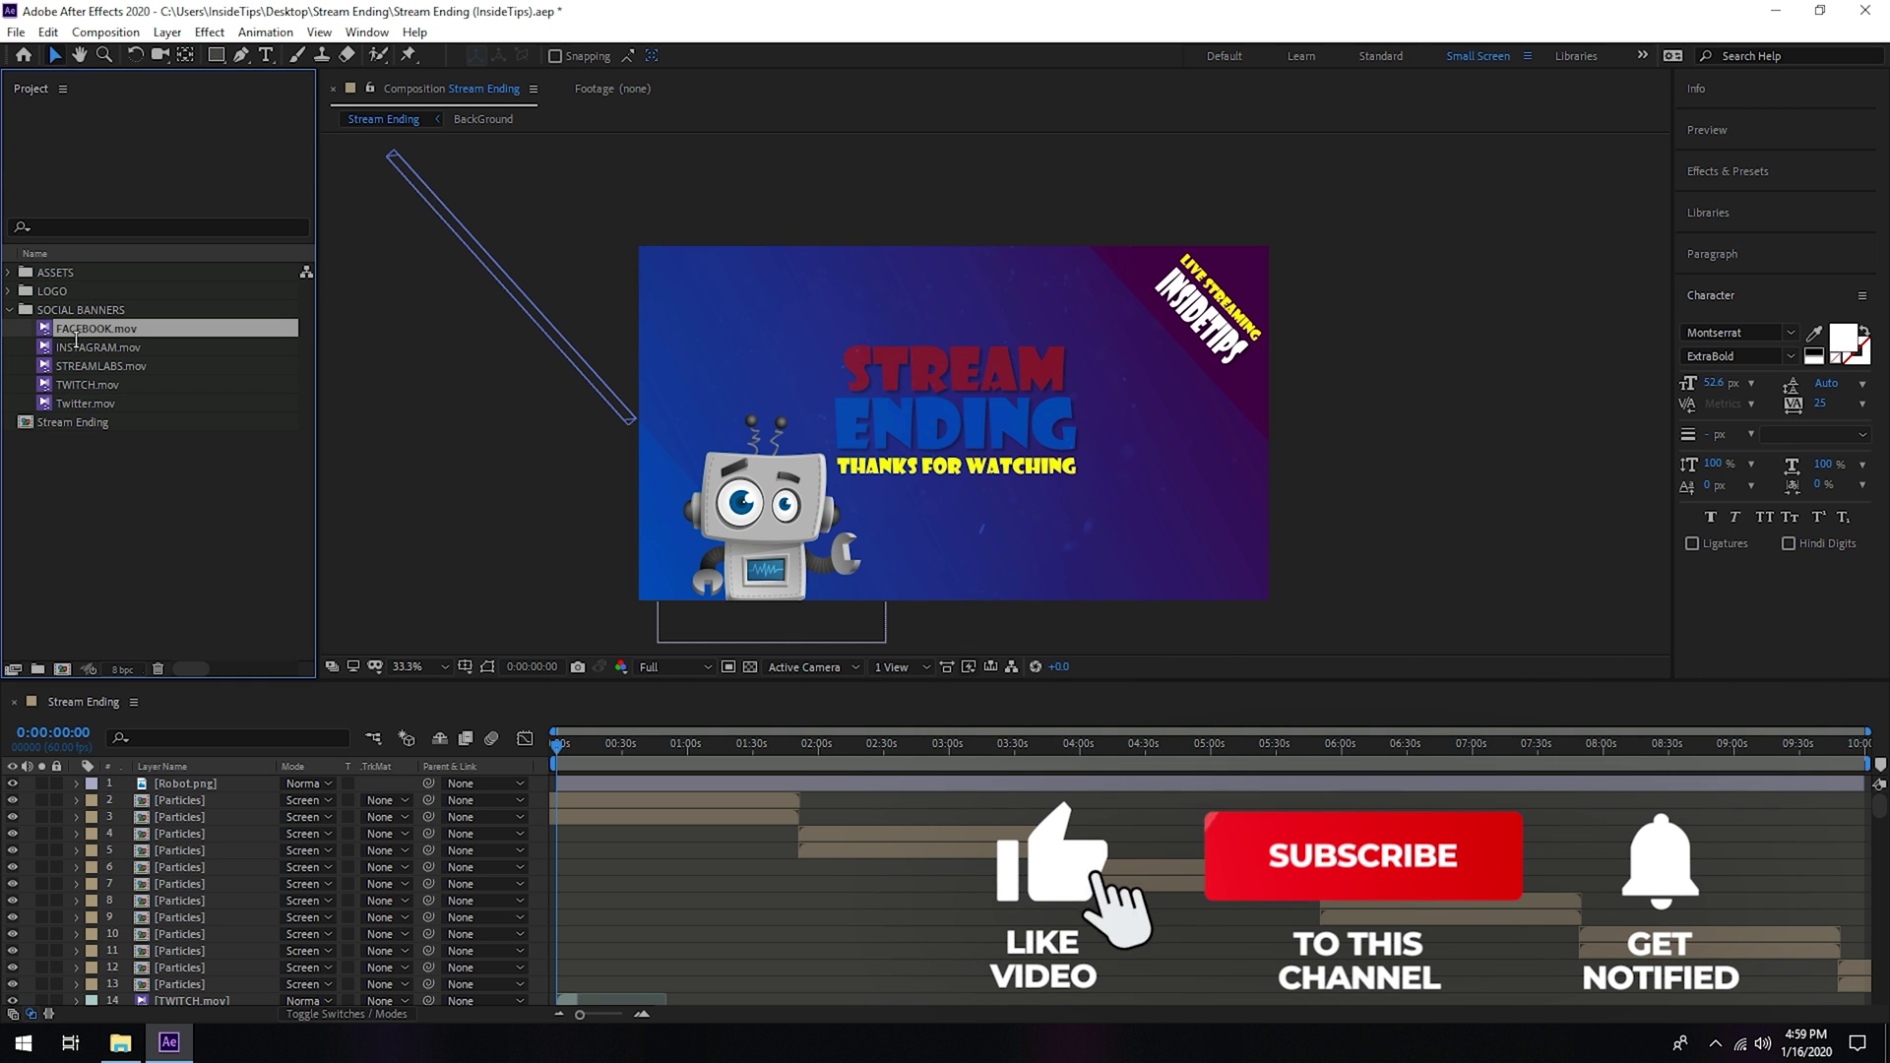
click(610, 746)
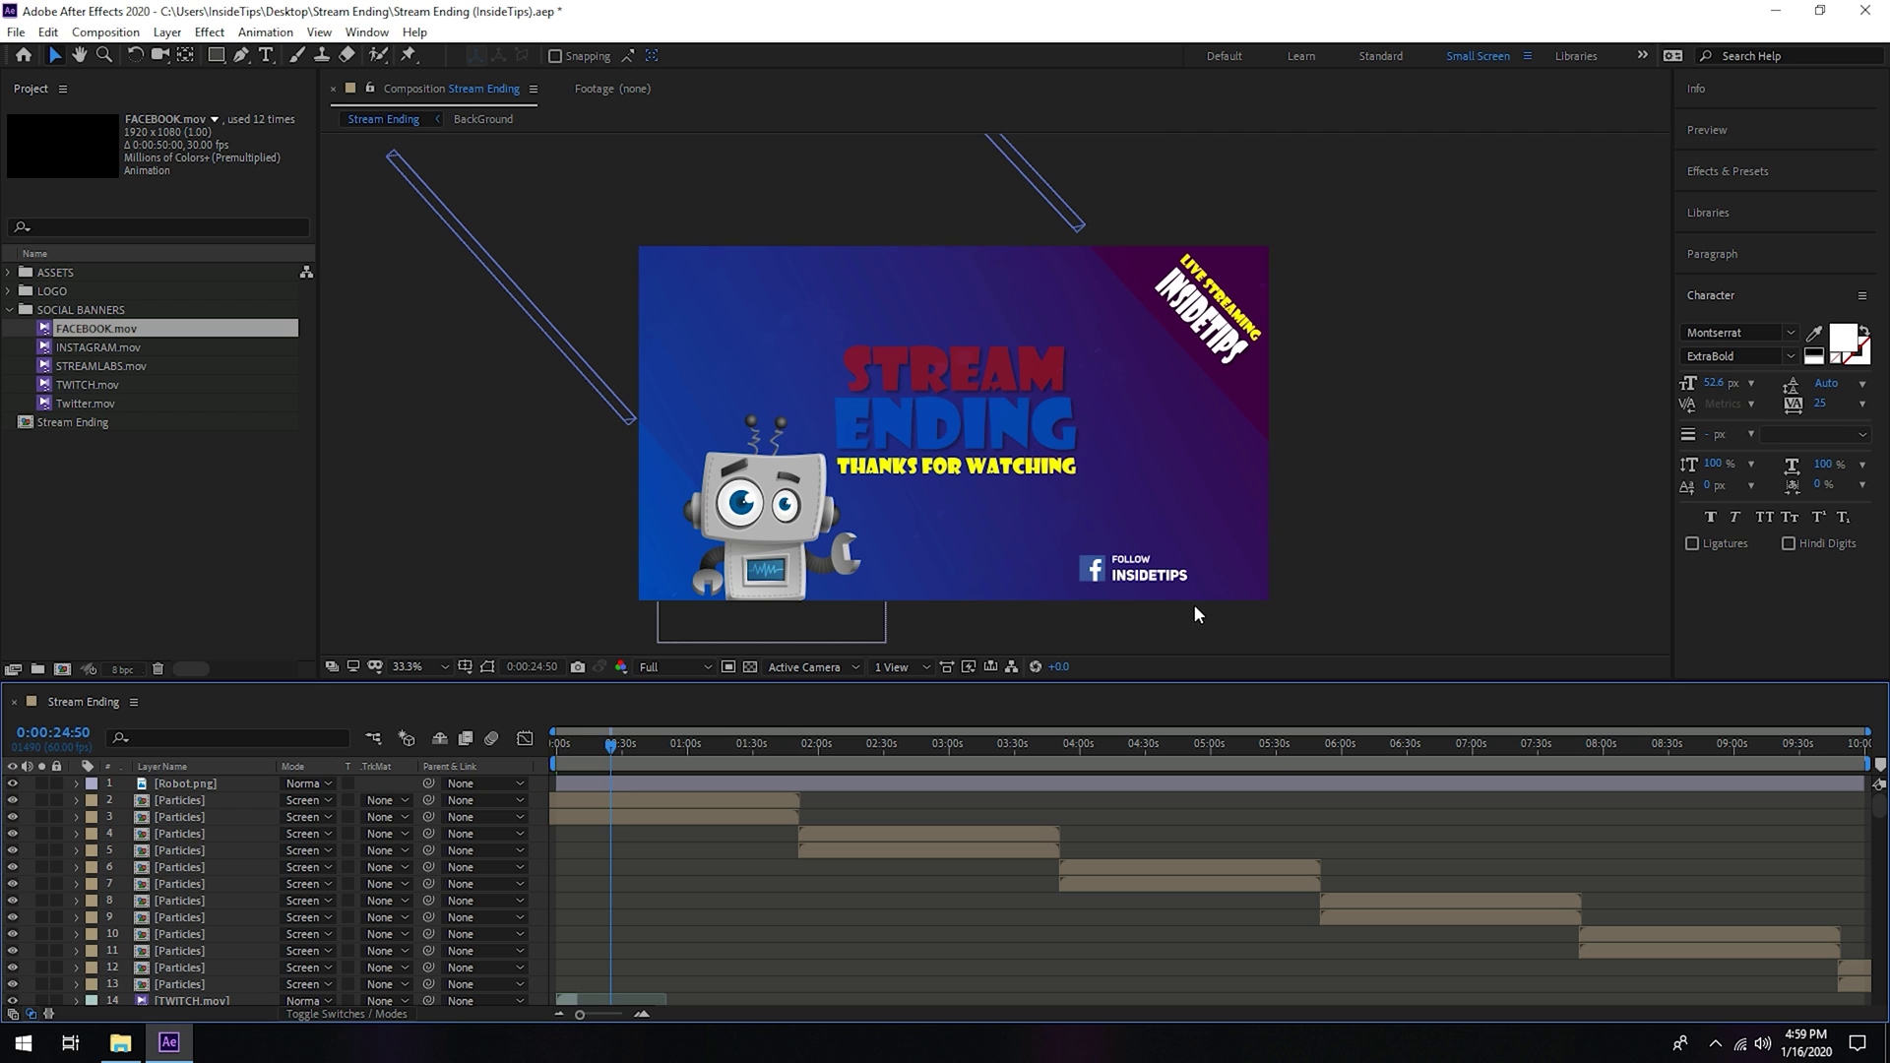
Step: Select FACEBOOK.mov through Twitter.mov and delete all five banner clips
click(1168, 590)
click(91, 443)
click(101, 332)
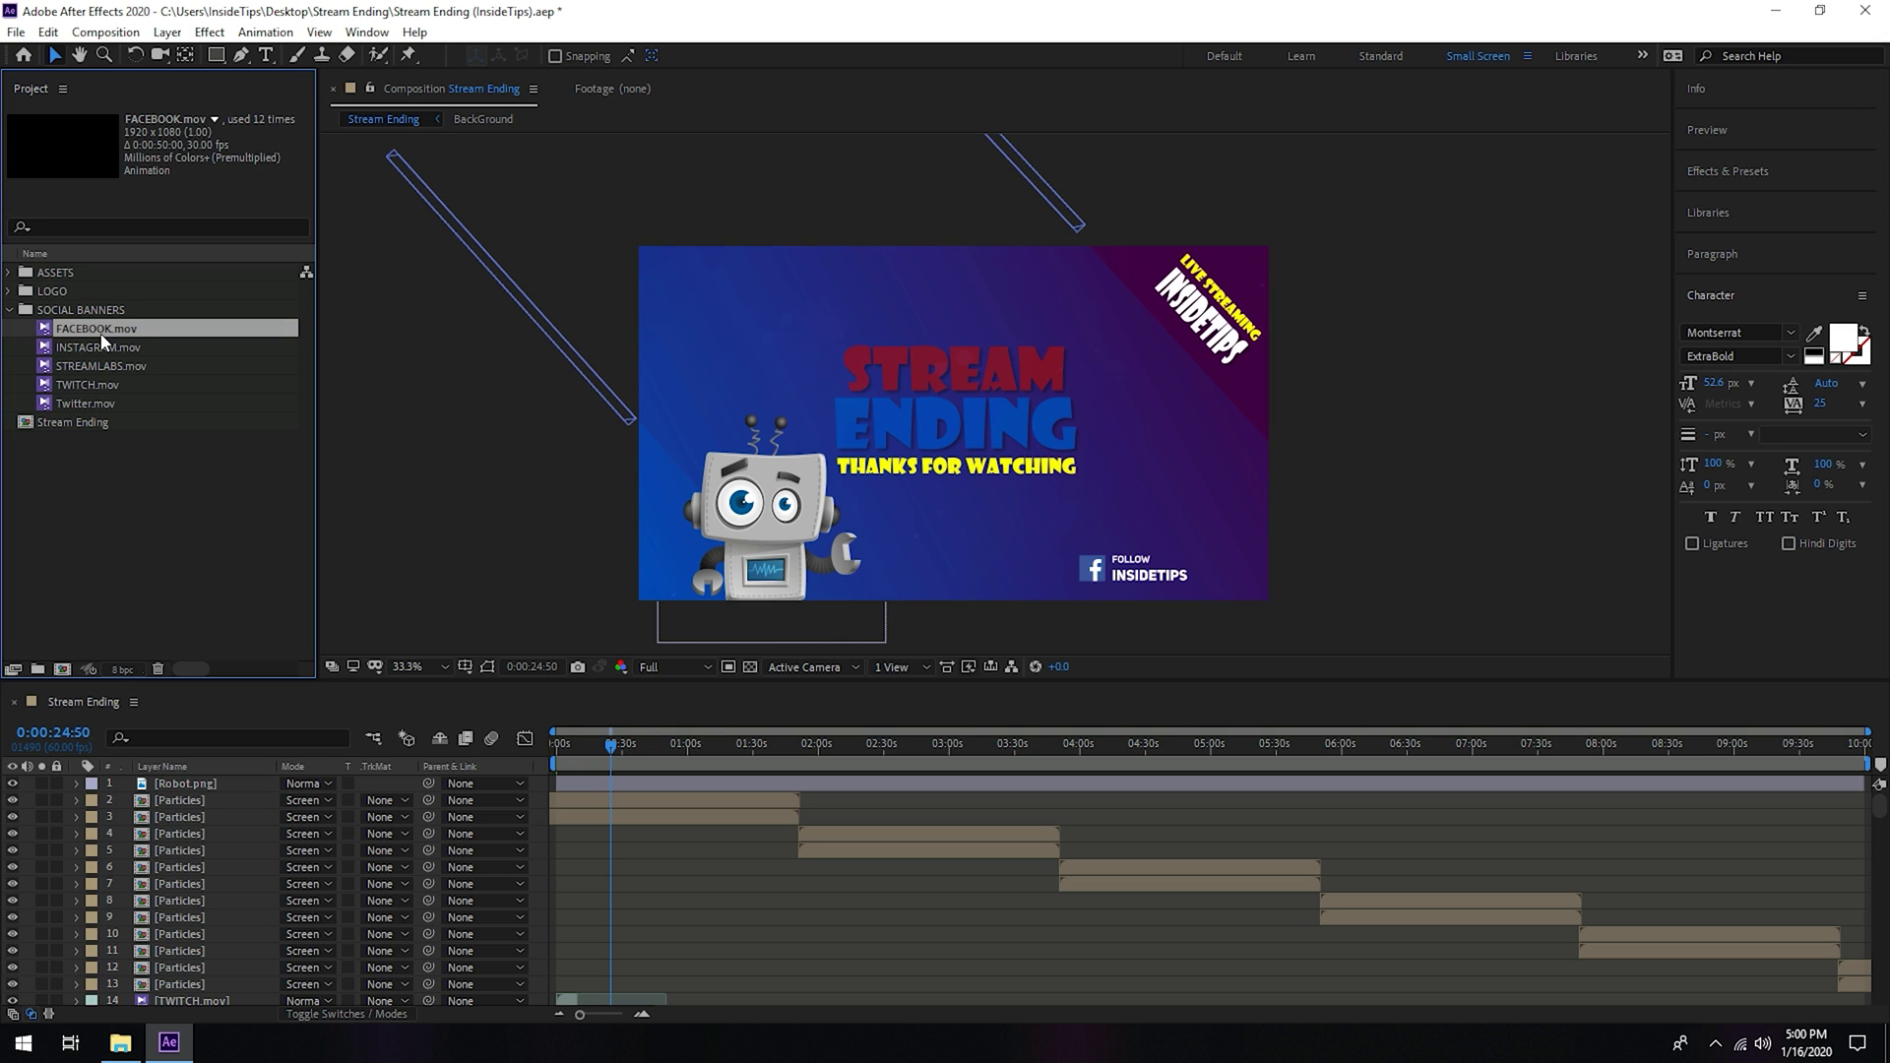
shift+click(108, 398)
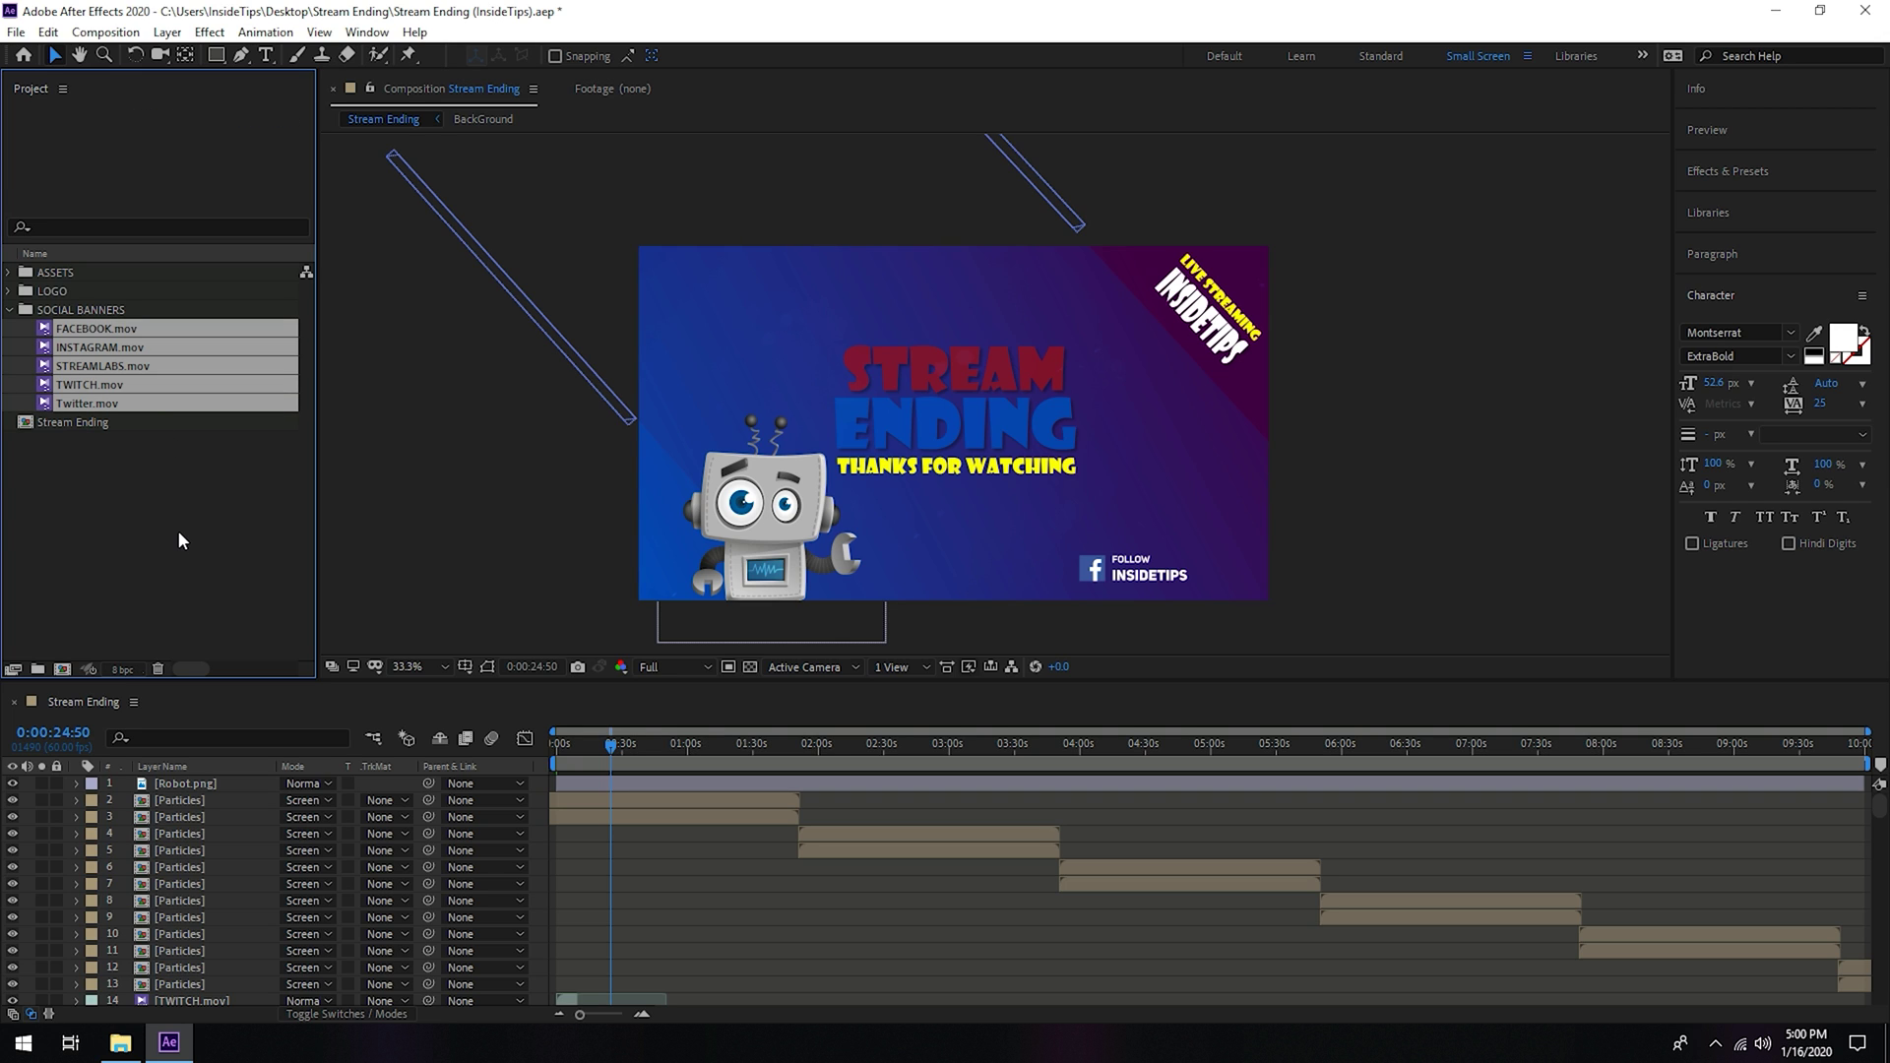
key(Delete)
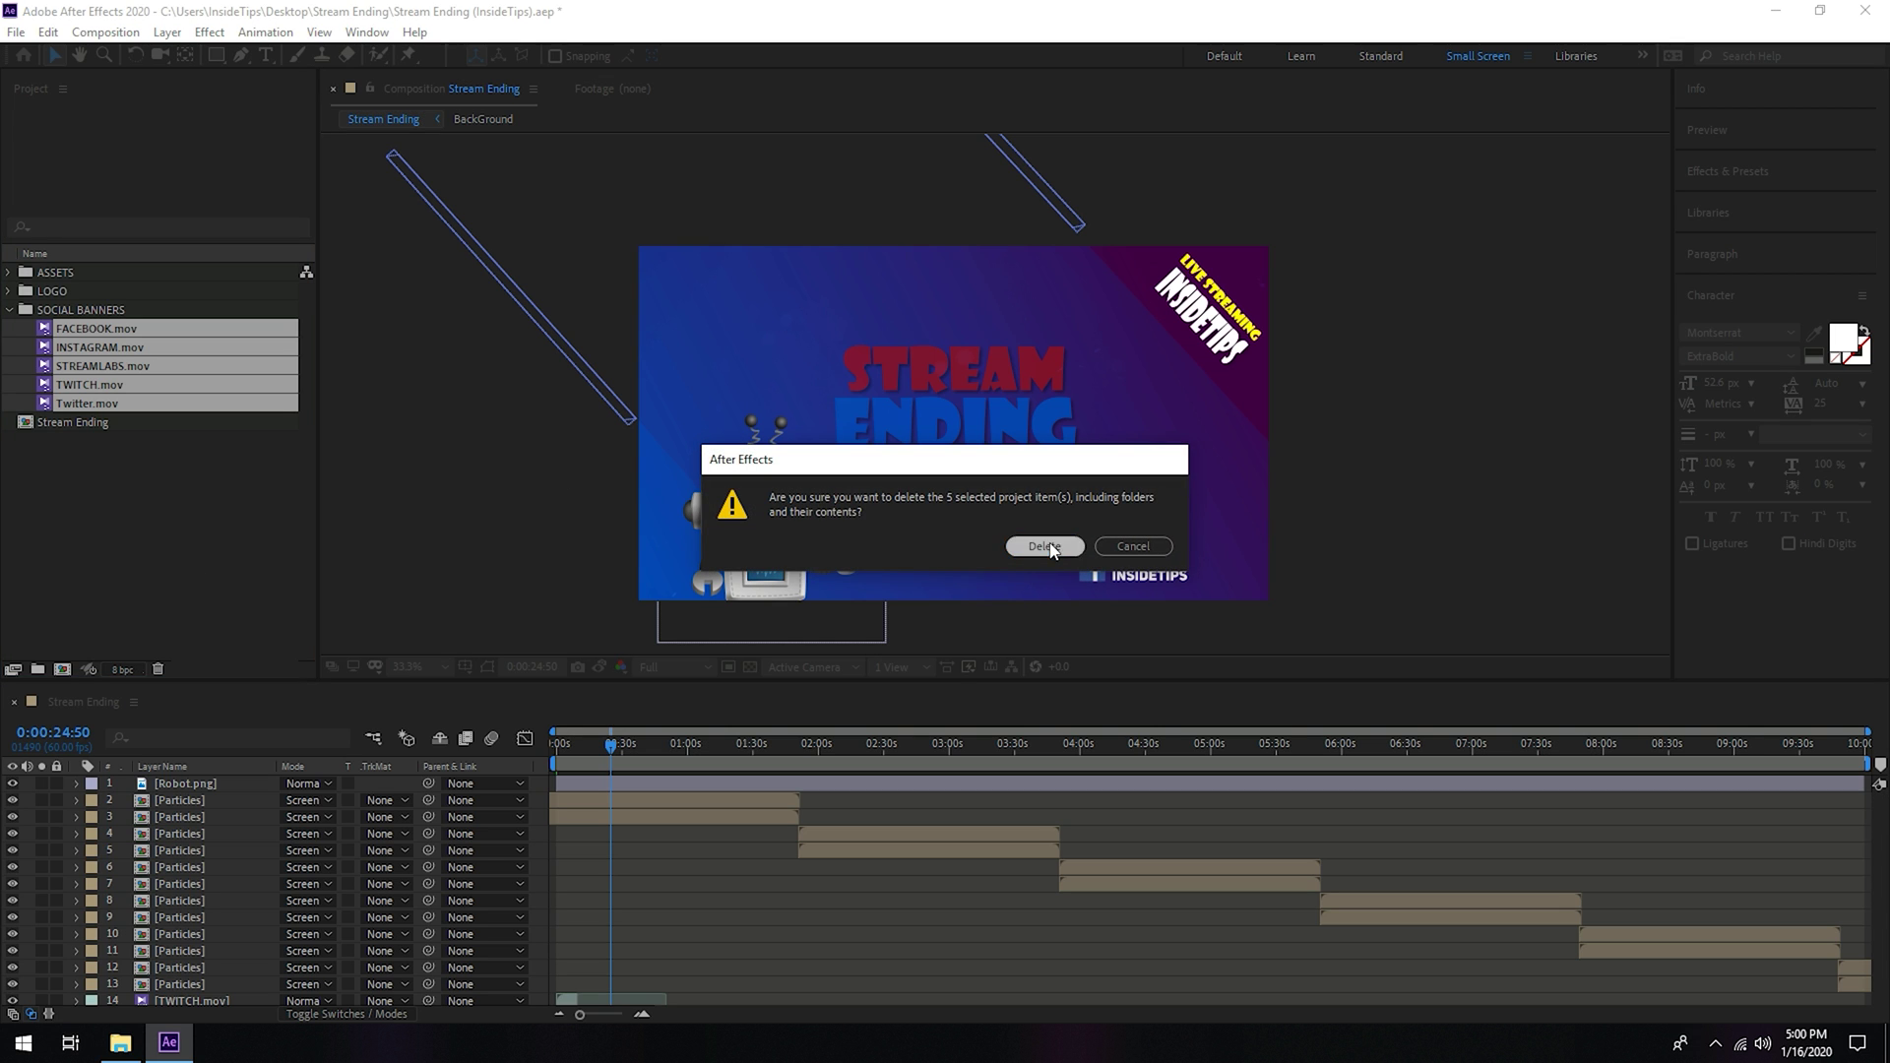
click(1044, 547)
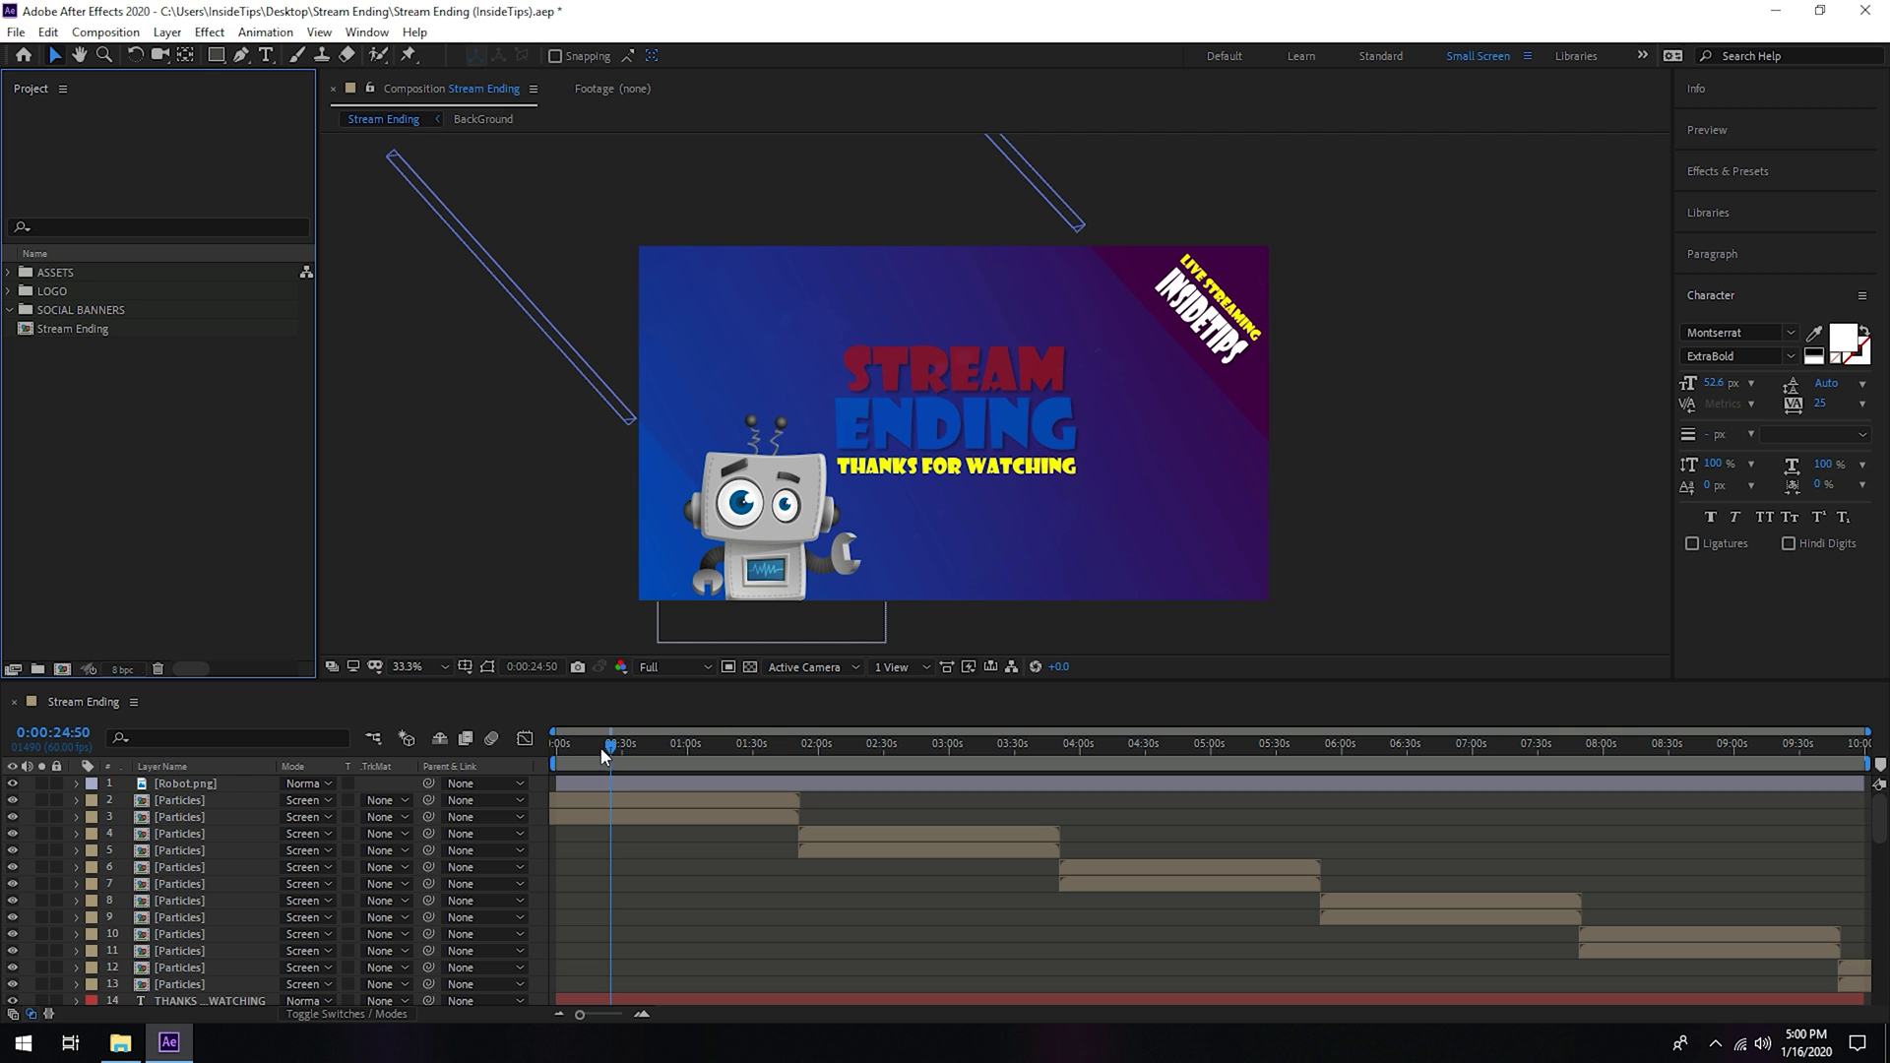
mouse_move(609, 748)
mouse_down()
mouse_move(562, 749)
mouse_move(900, 738)
mouse_move(1311, 771)
mouse_up()
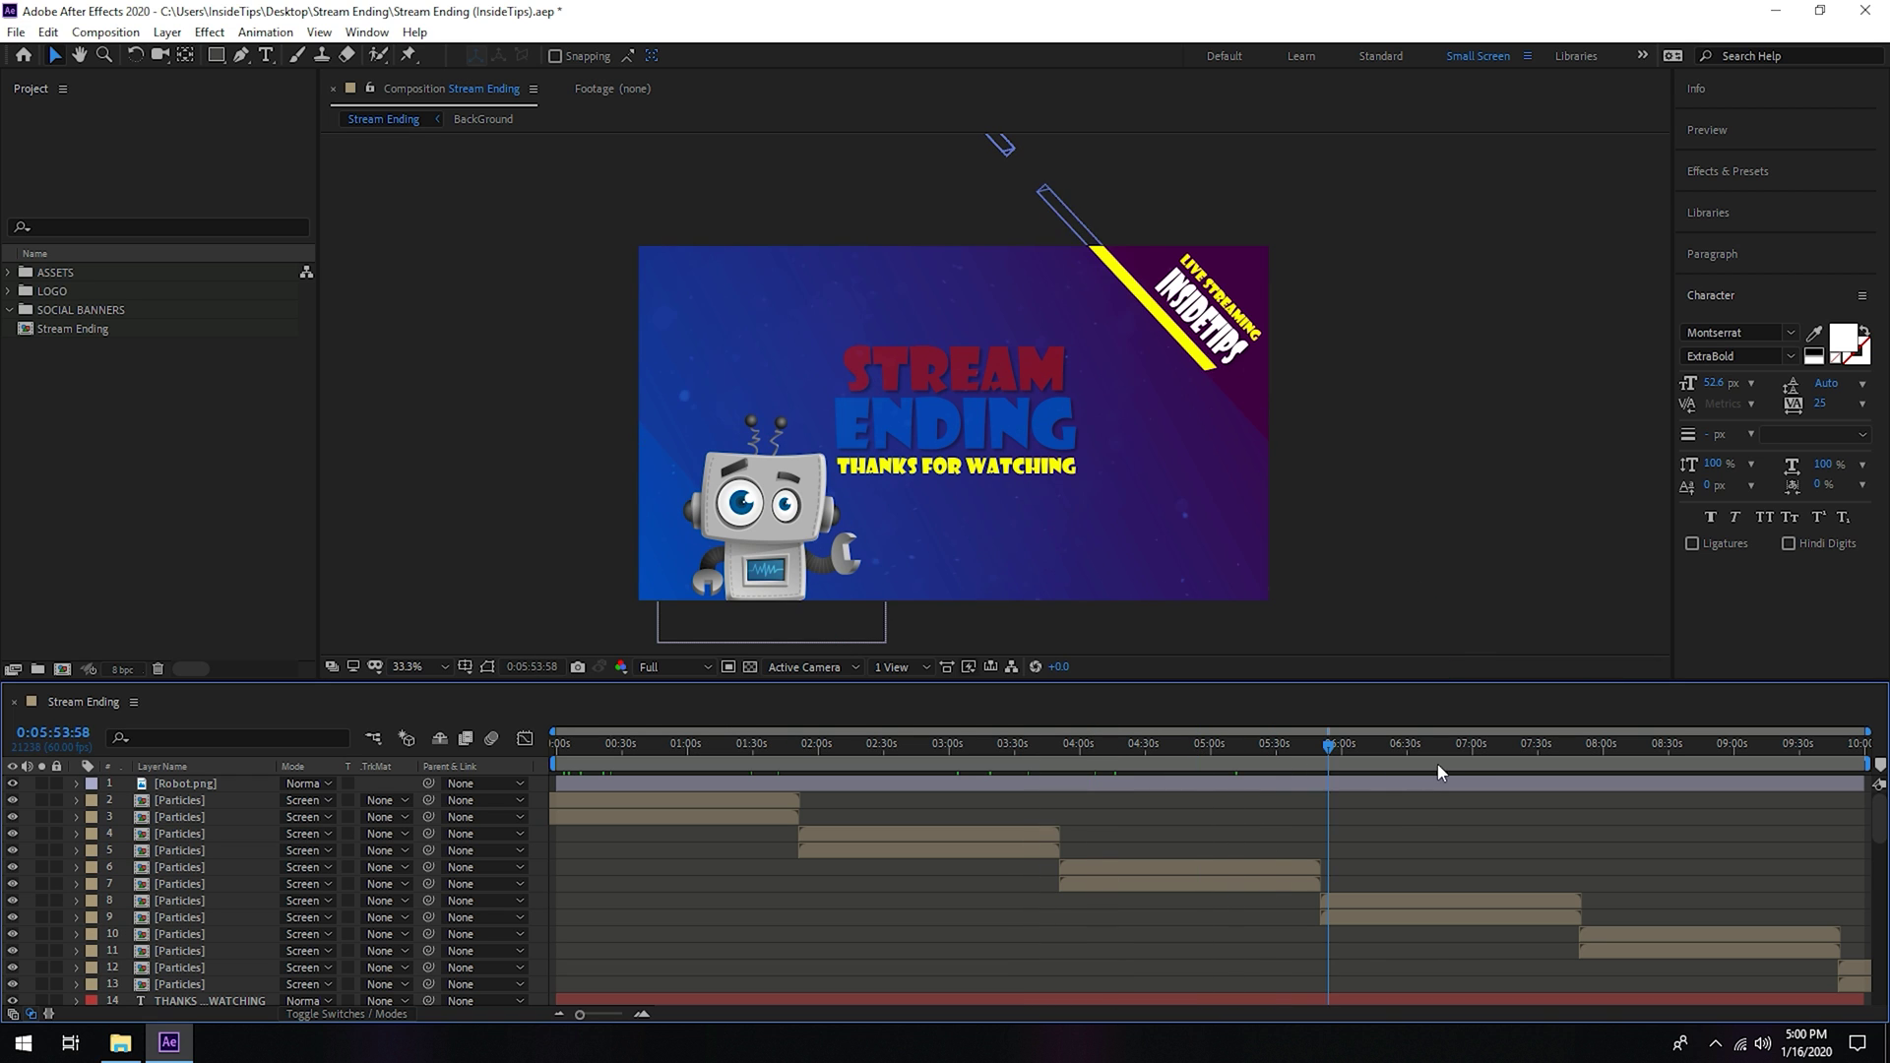
mouse_move(1311, 771)
mouse_down()
mouse_move(1849, 733)
mouse_move(637, 746)
mouse_up()
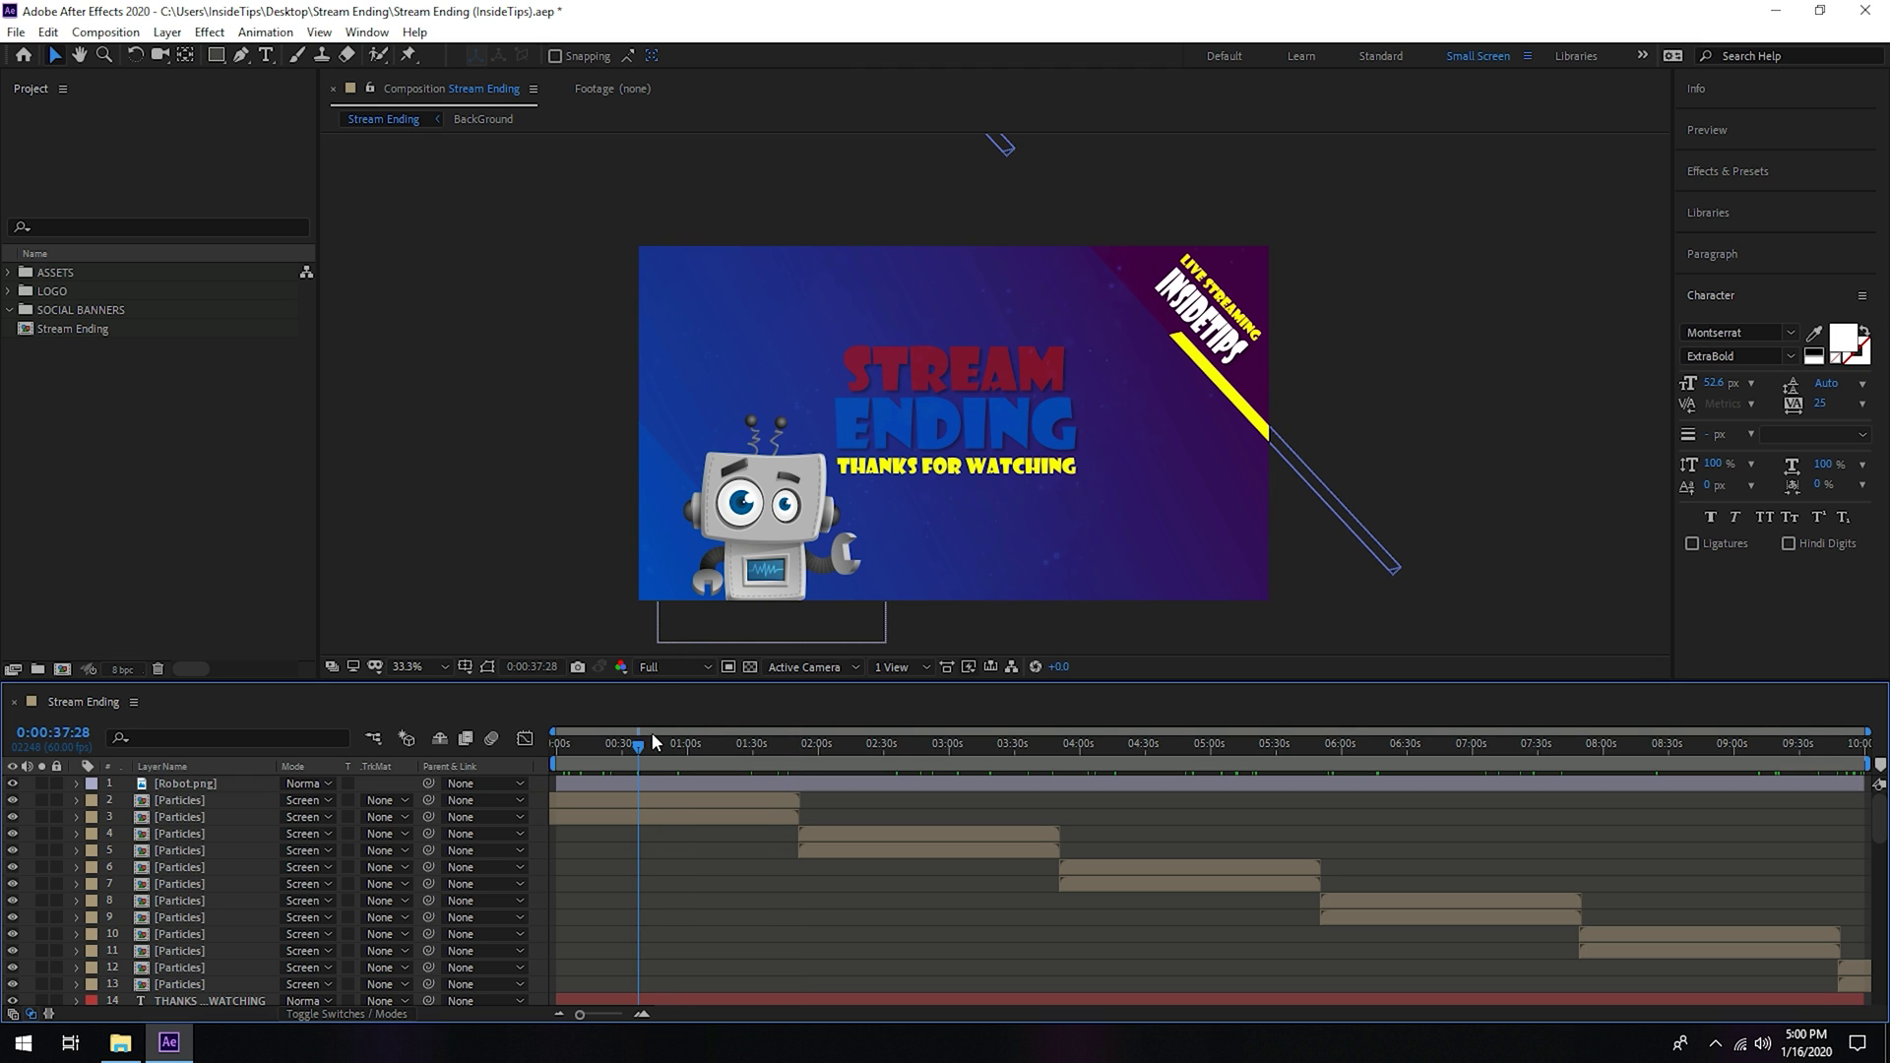
drag(643, 744, 704, 746)
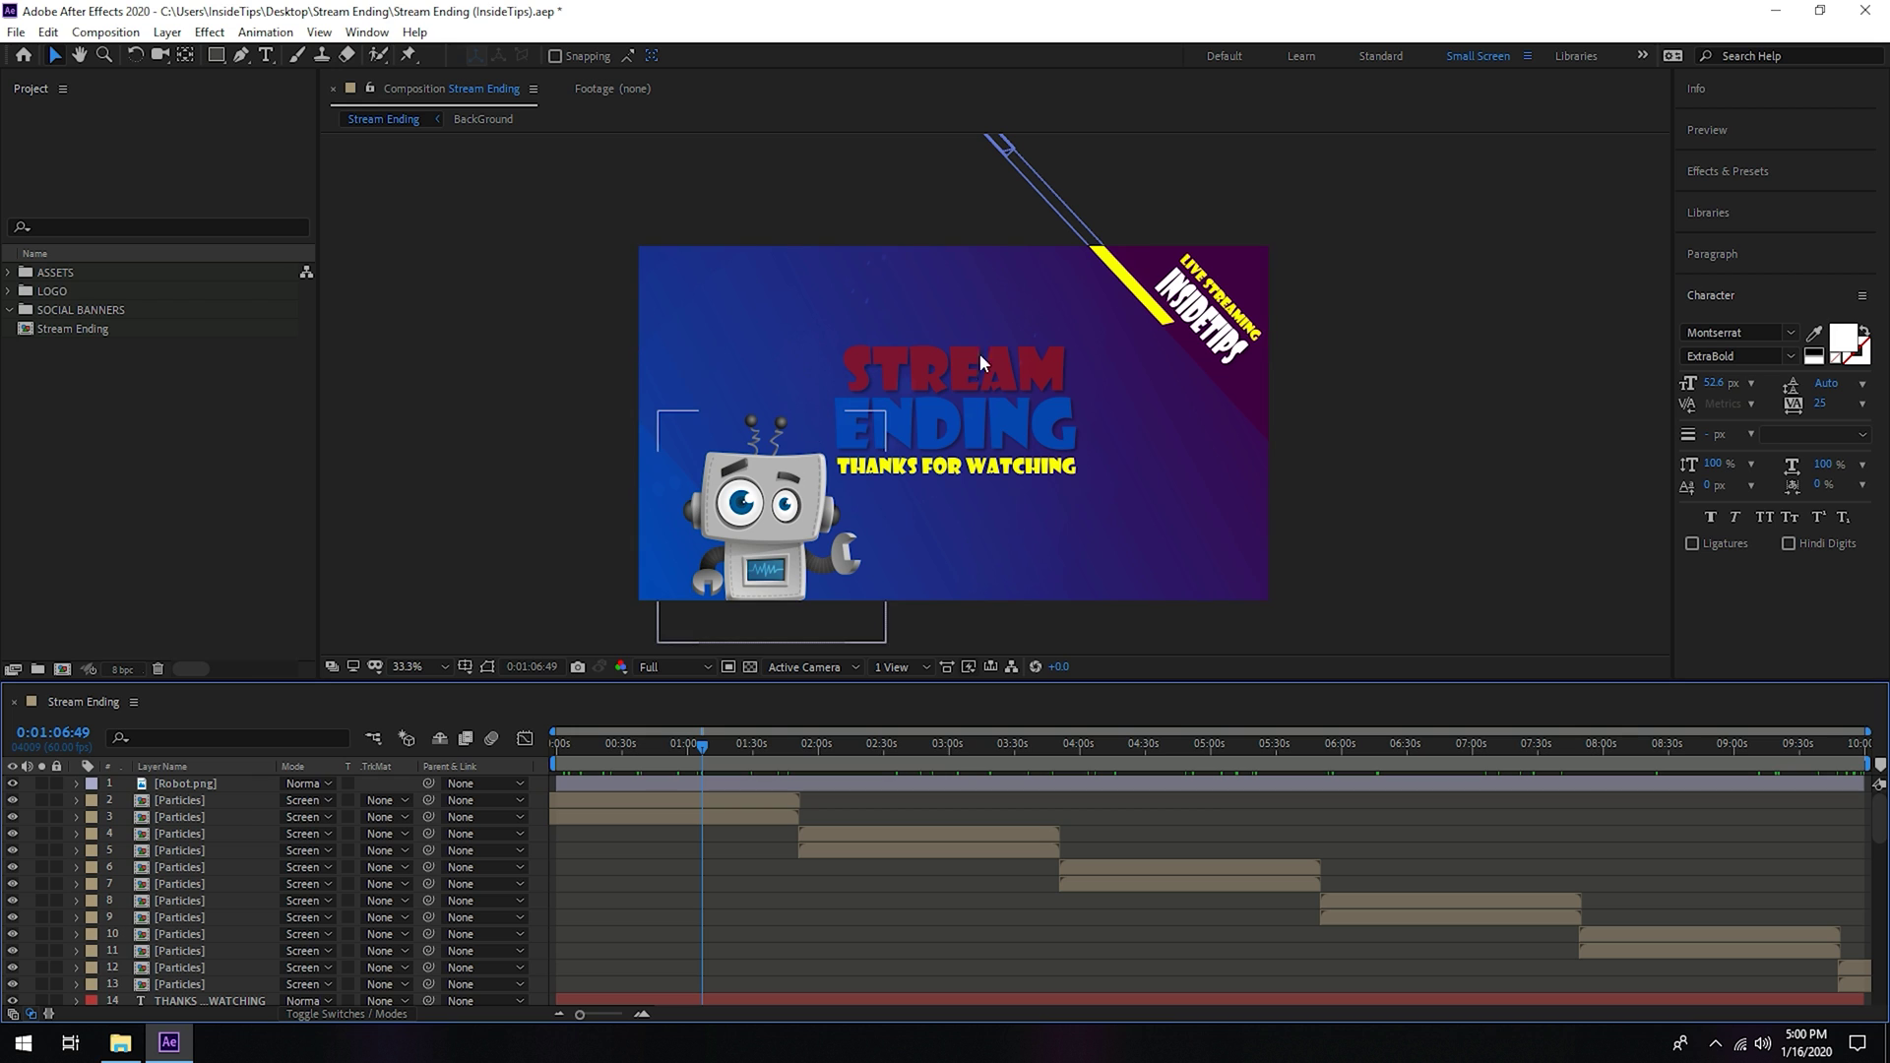
scroll(176, 845, down, 2)
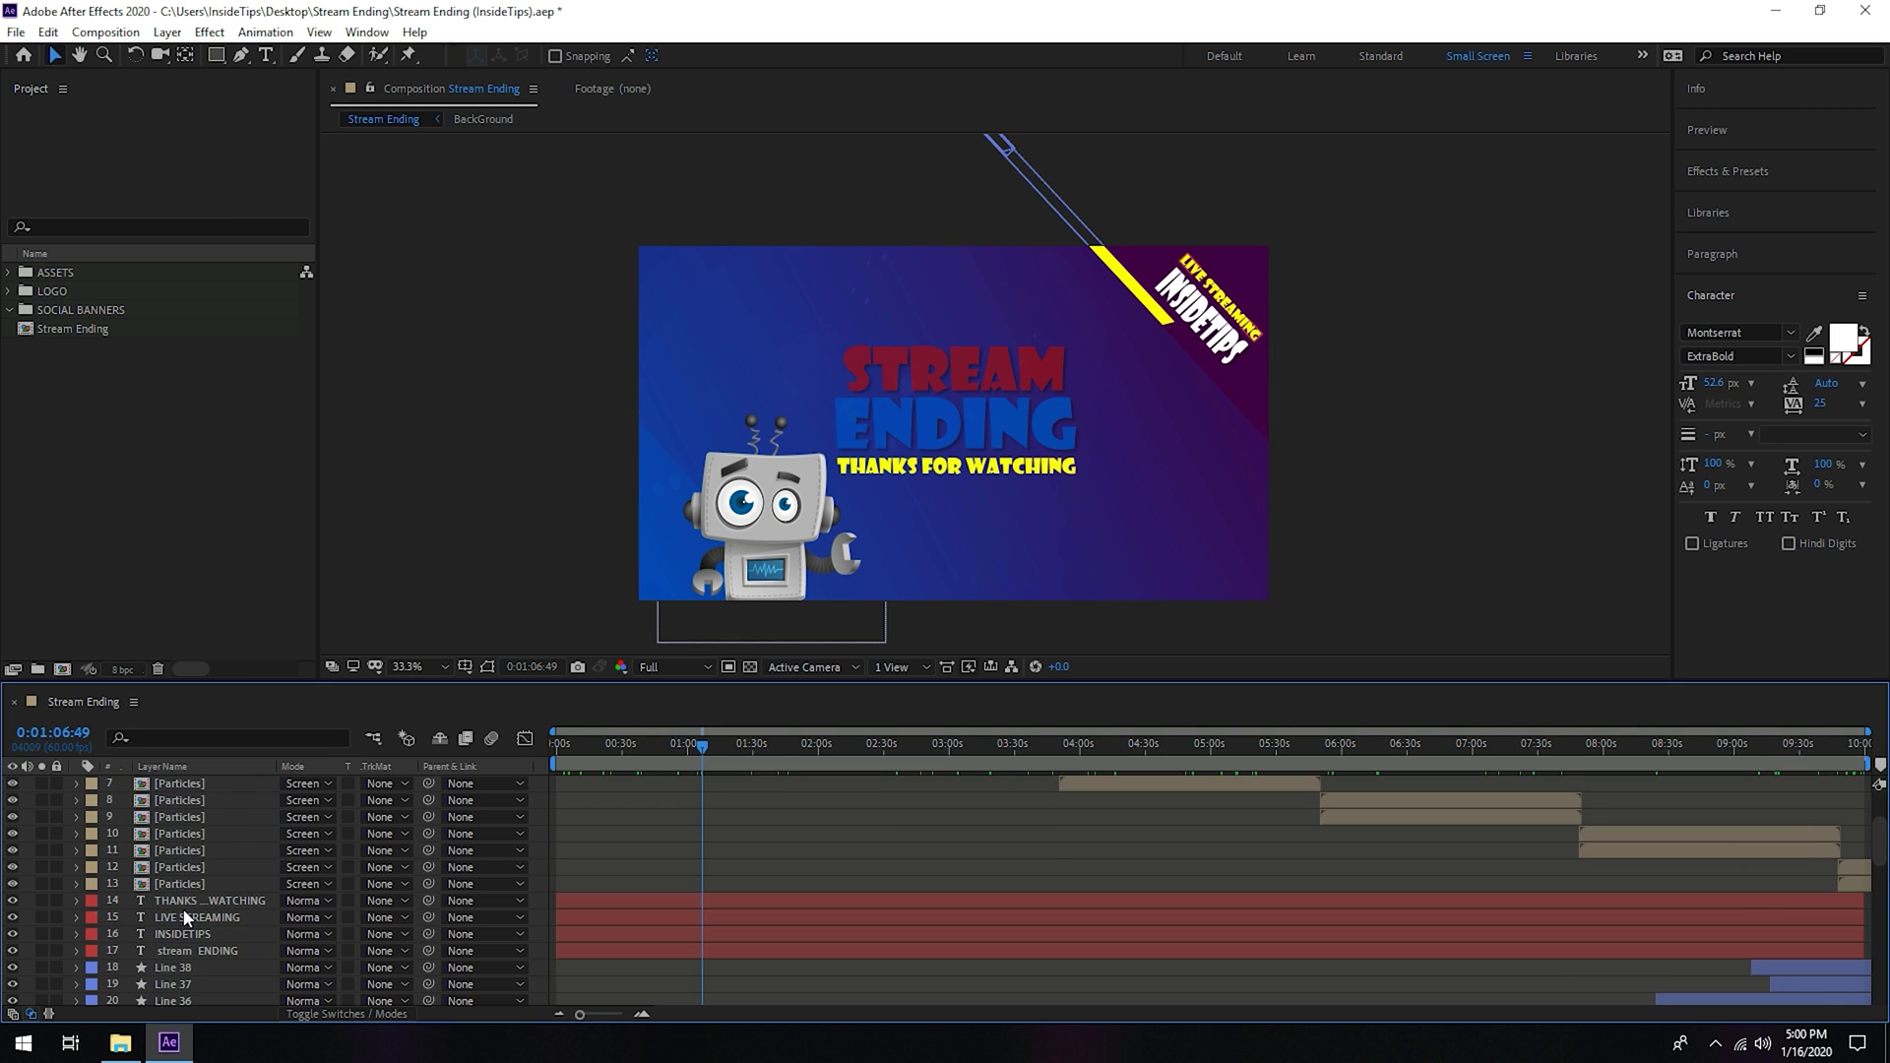
scroll(185, 917, down, 1)
click(193, 881)
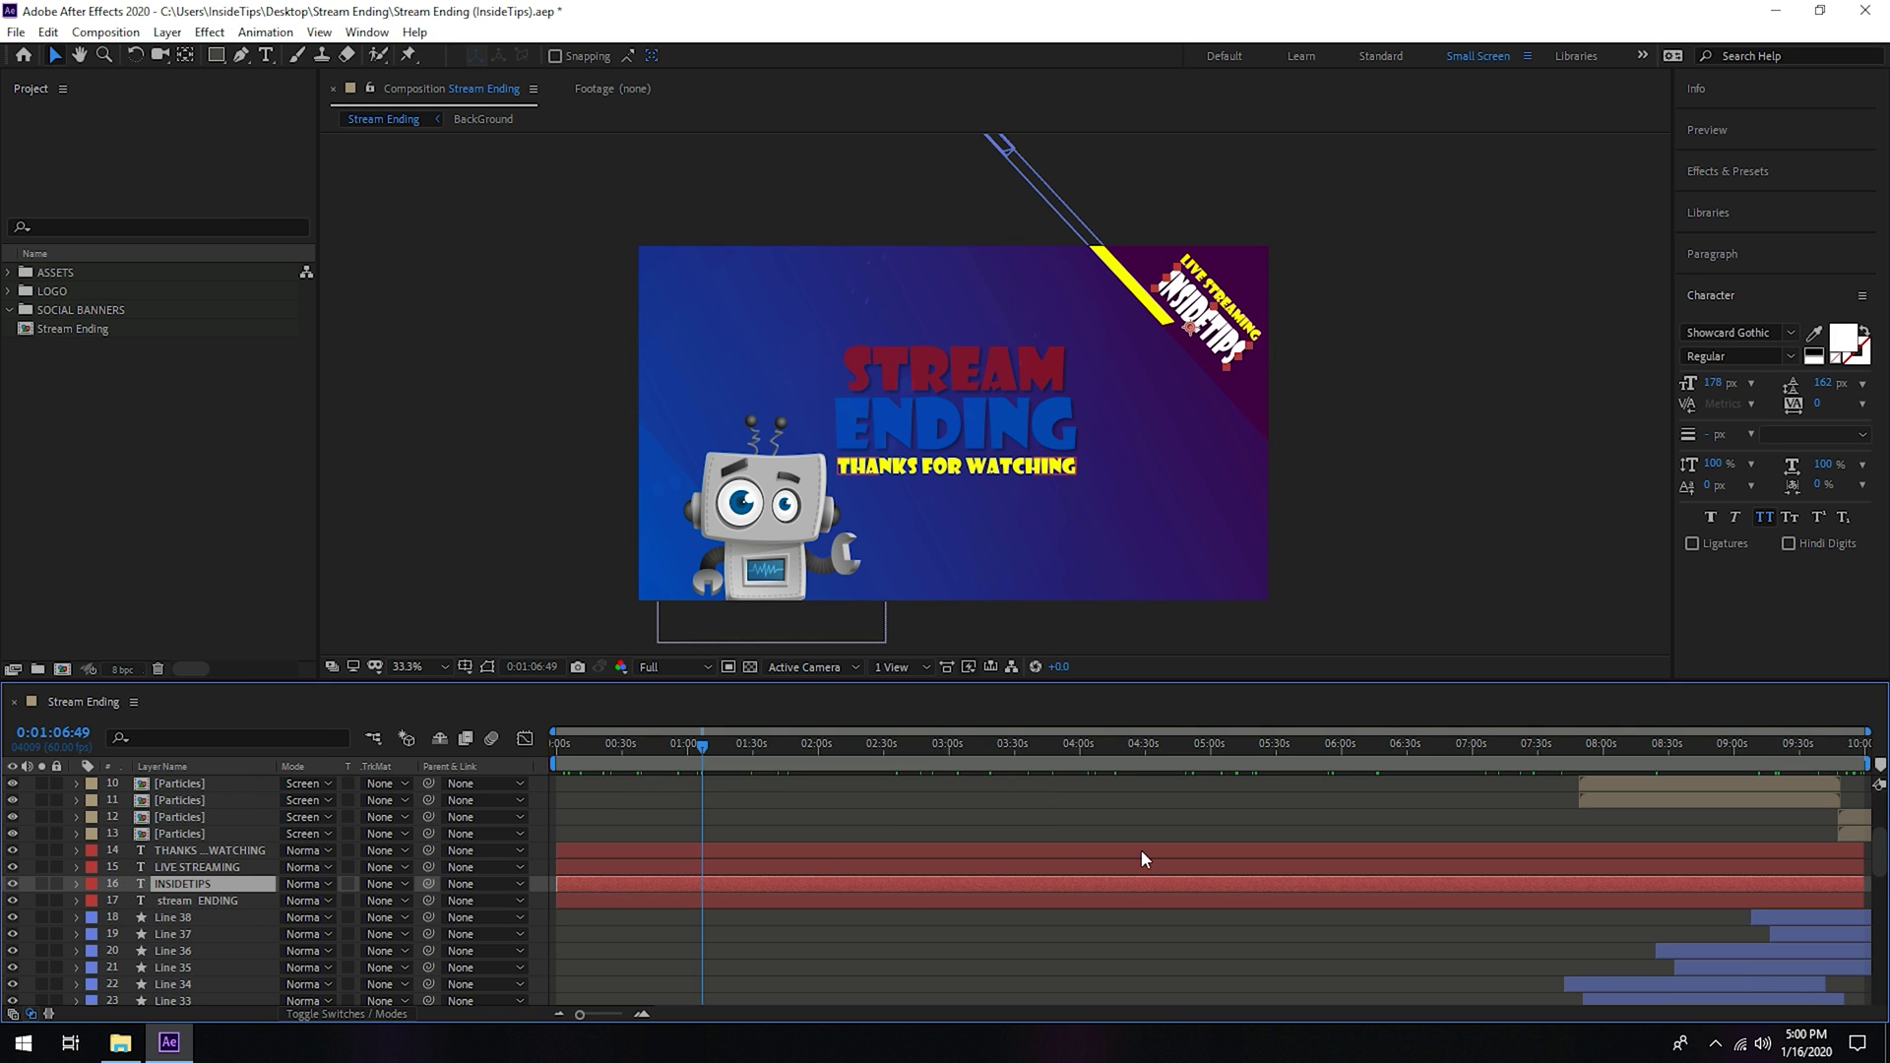
Step: Shorten the LIVE STREAMING text layer to LIVE STREAM
click(192, 868)
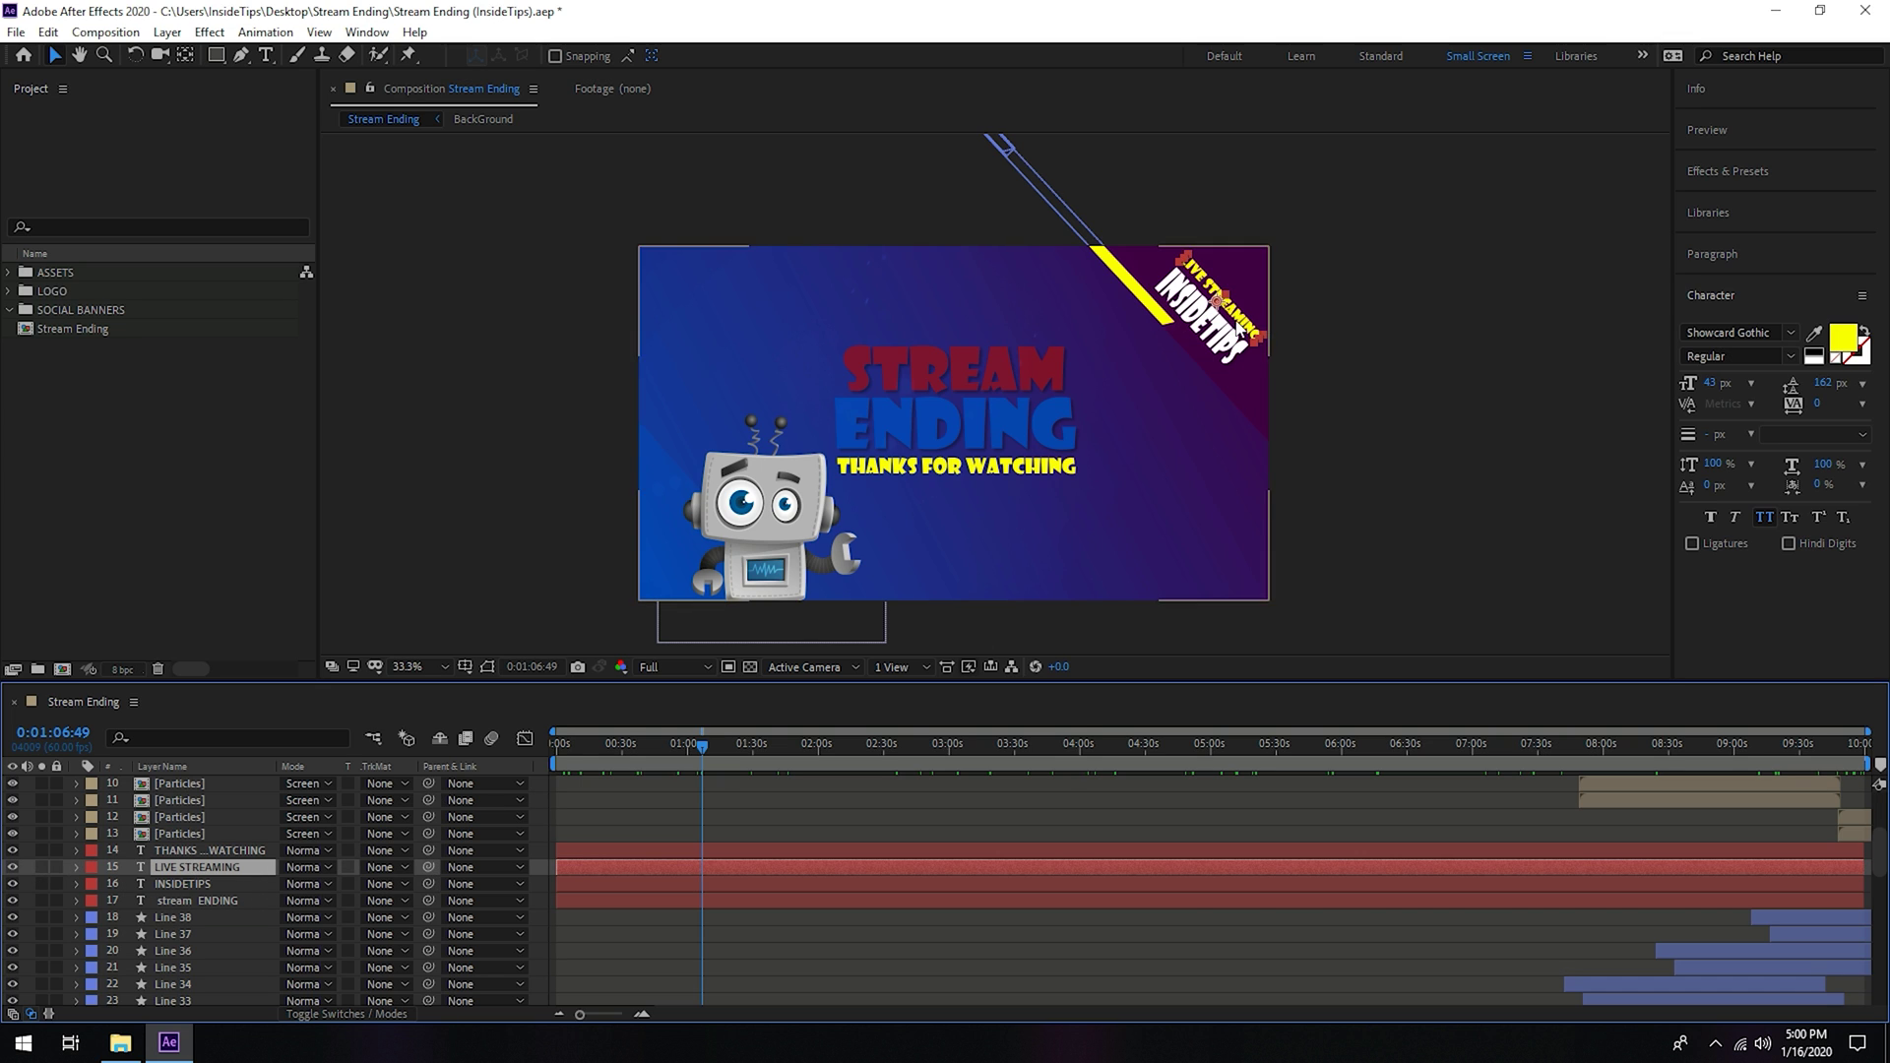
double_click(215, 872)
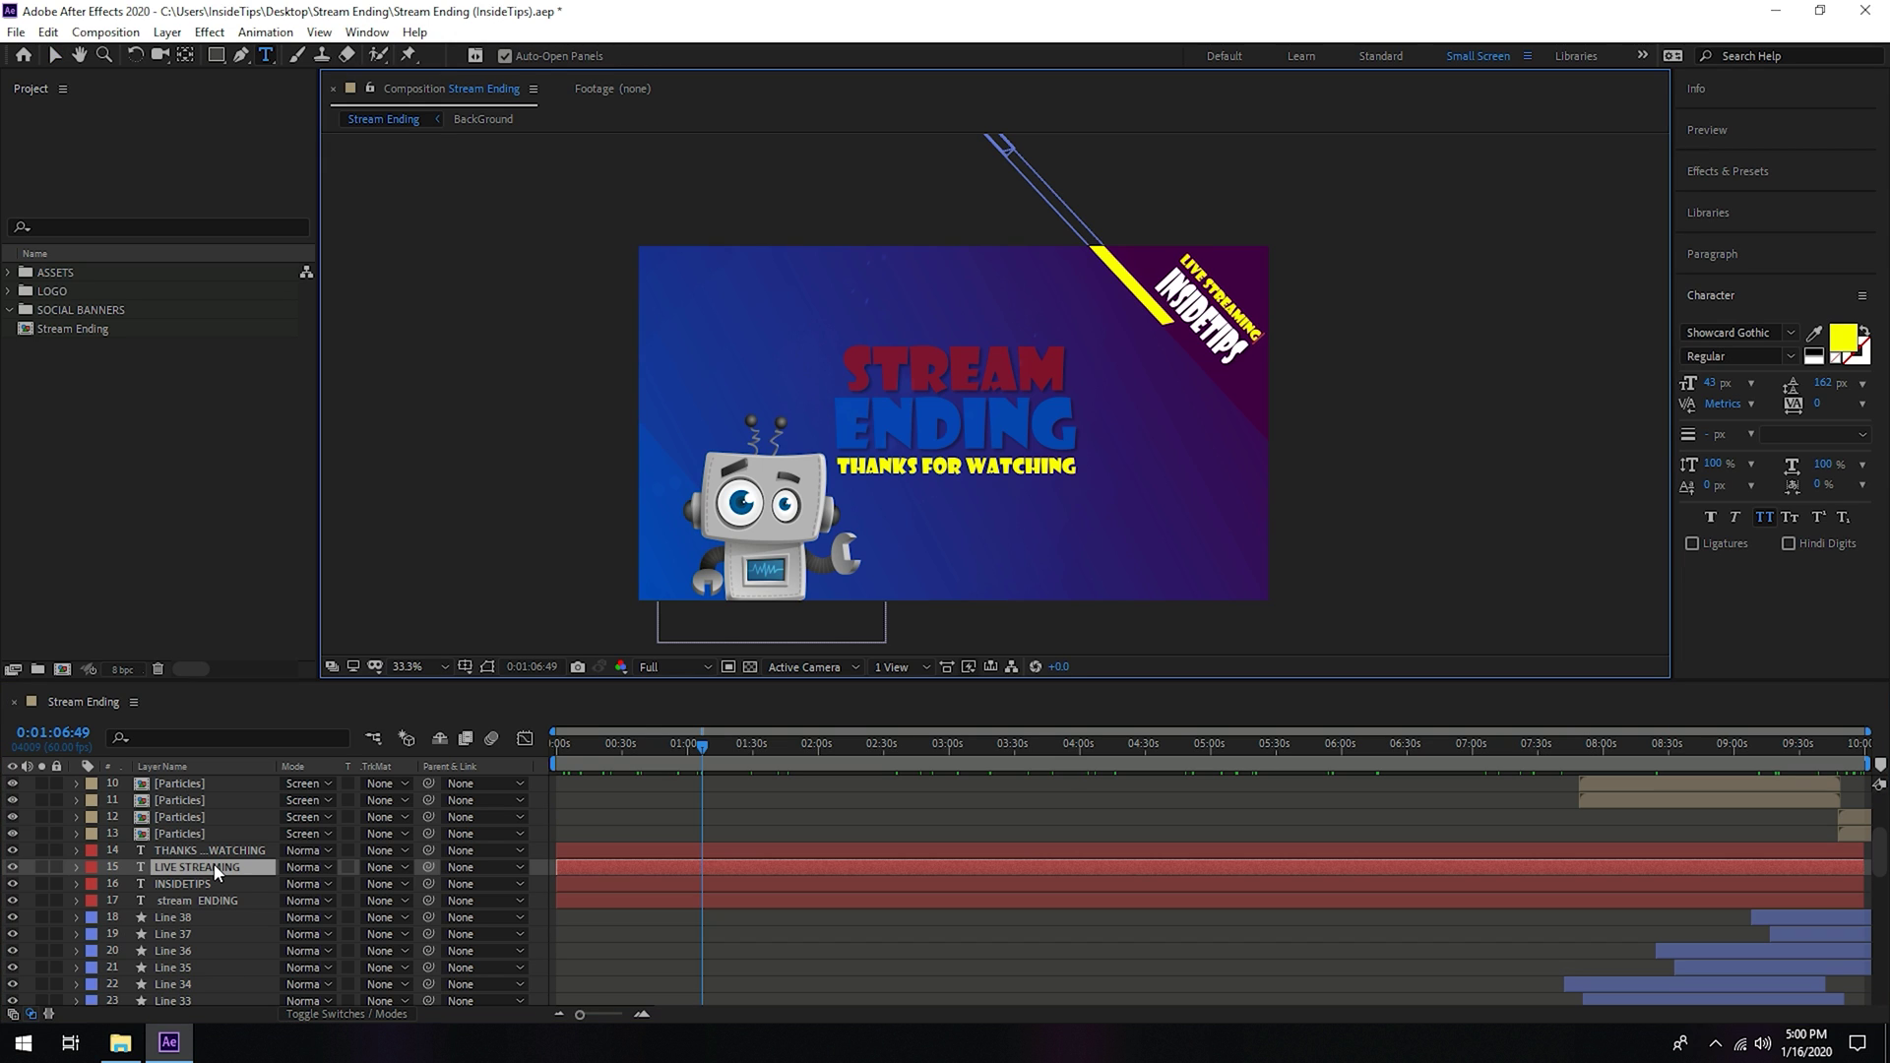
key(BackSpace)
key(BackSpace)
key(BackSpace)
Step: Change the INSIDETIPS text to INSIDEGAME, then select the stream ENDING title layer
click(198, 886)
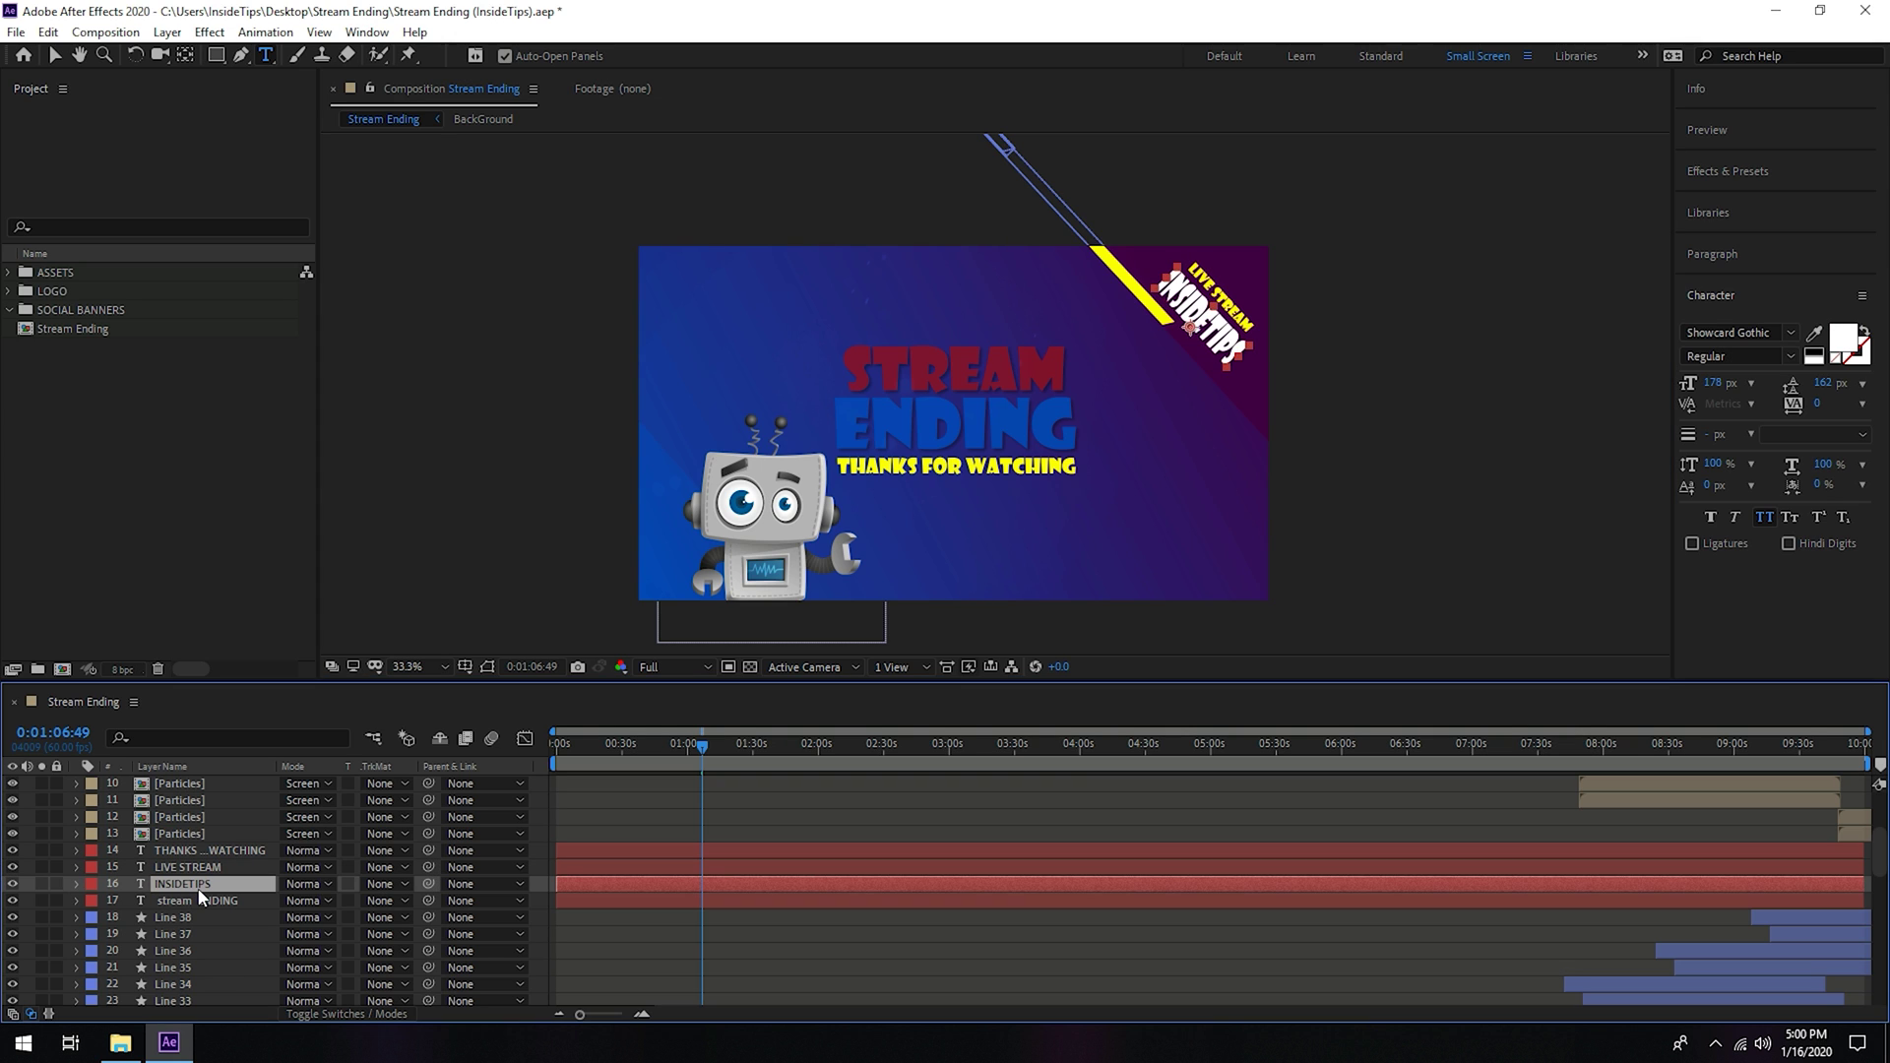
key(End)
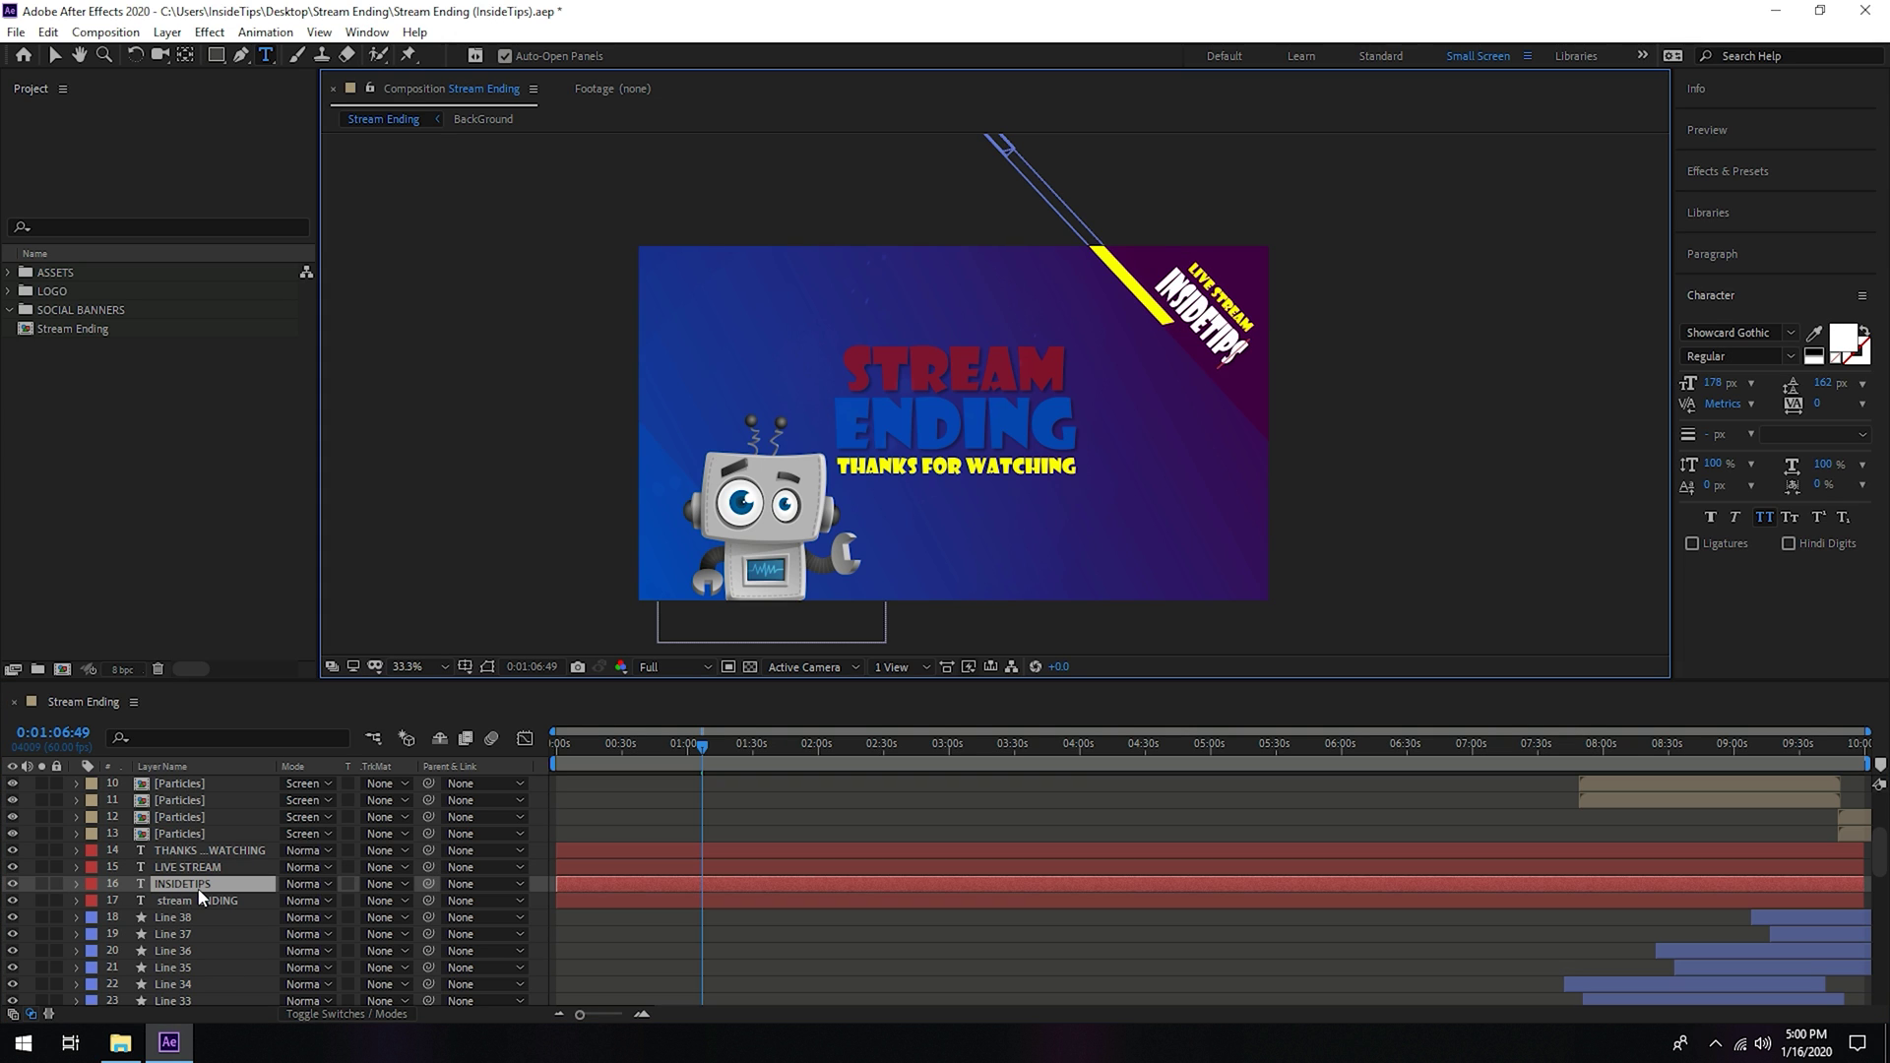
key(BackSpace)
key(BackSpace)
key(BackSpace)
key(BackSpace)
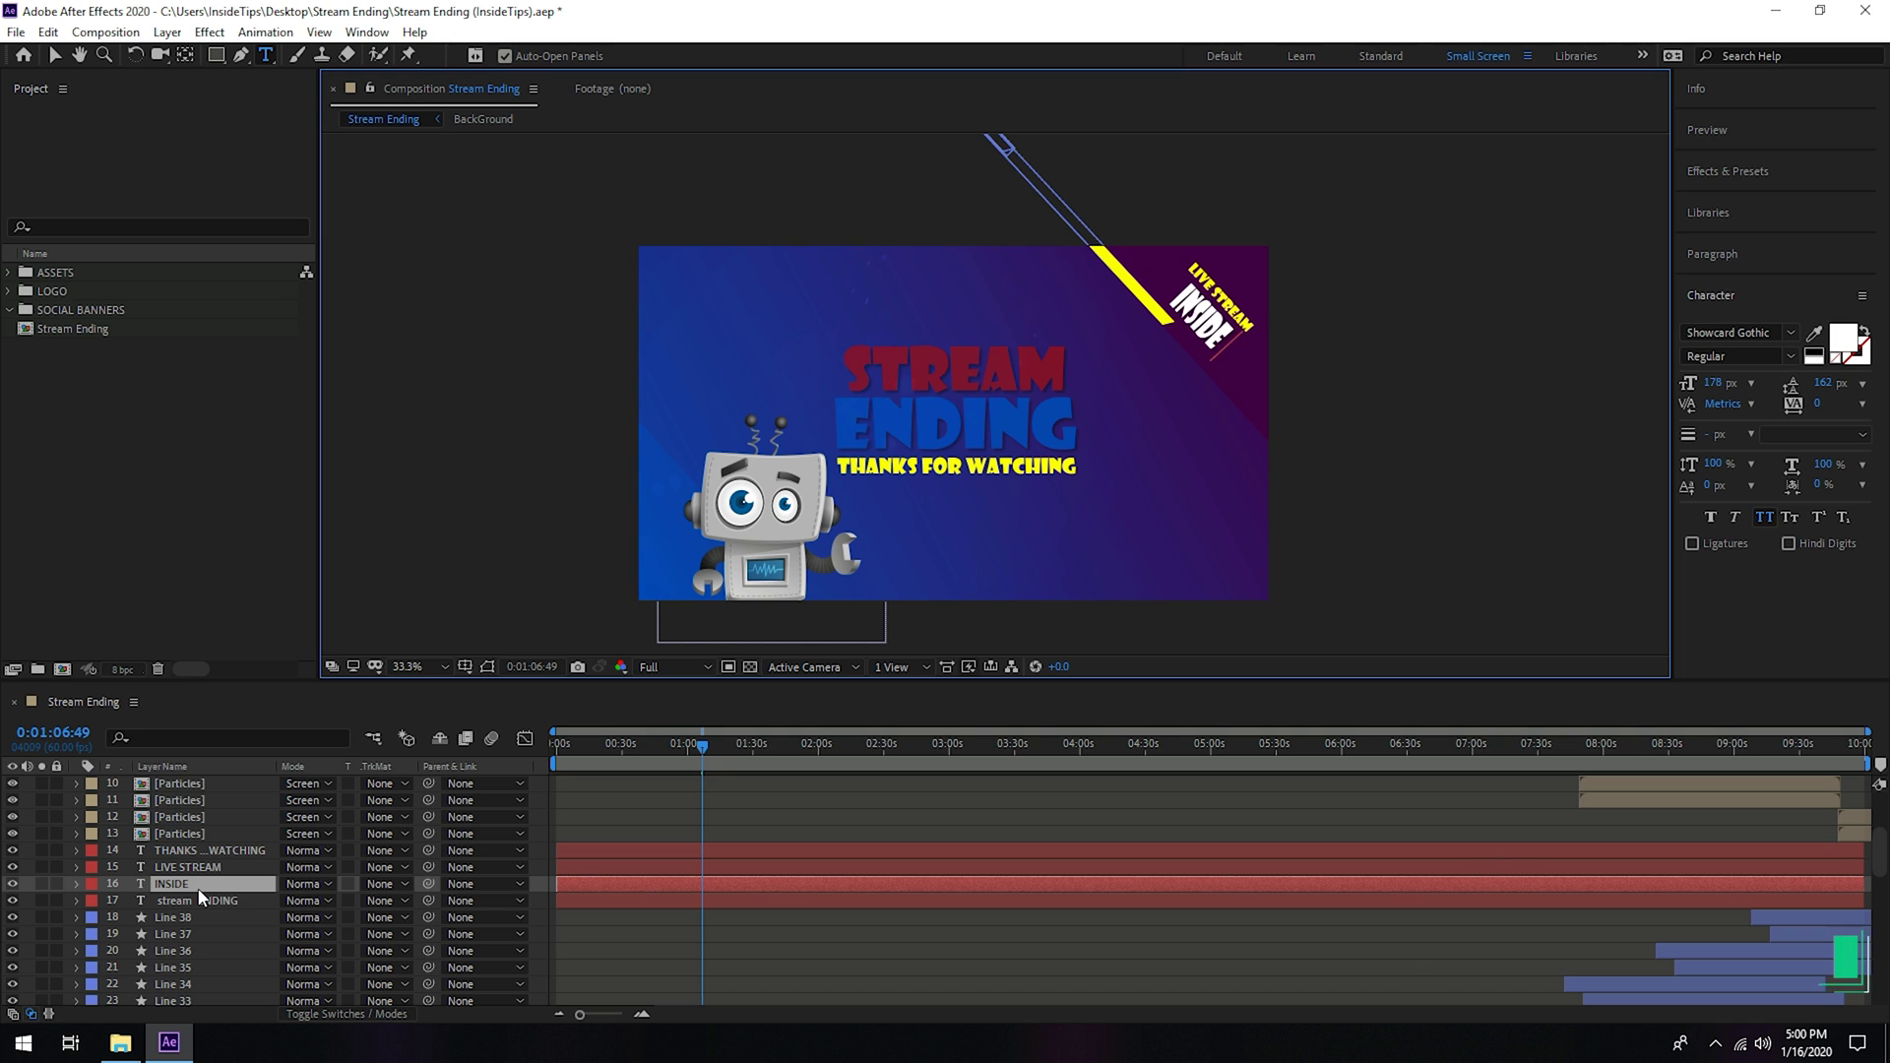
text(GAME)
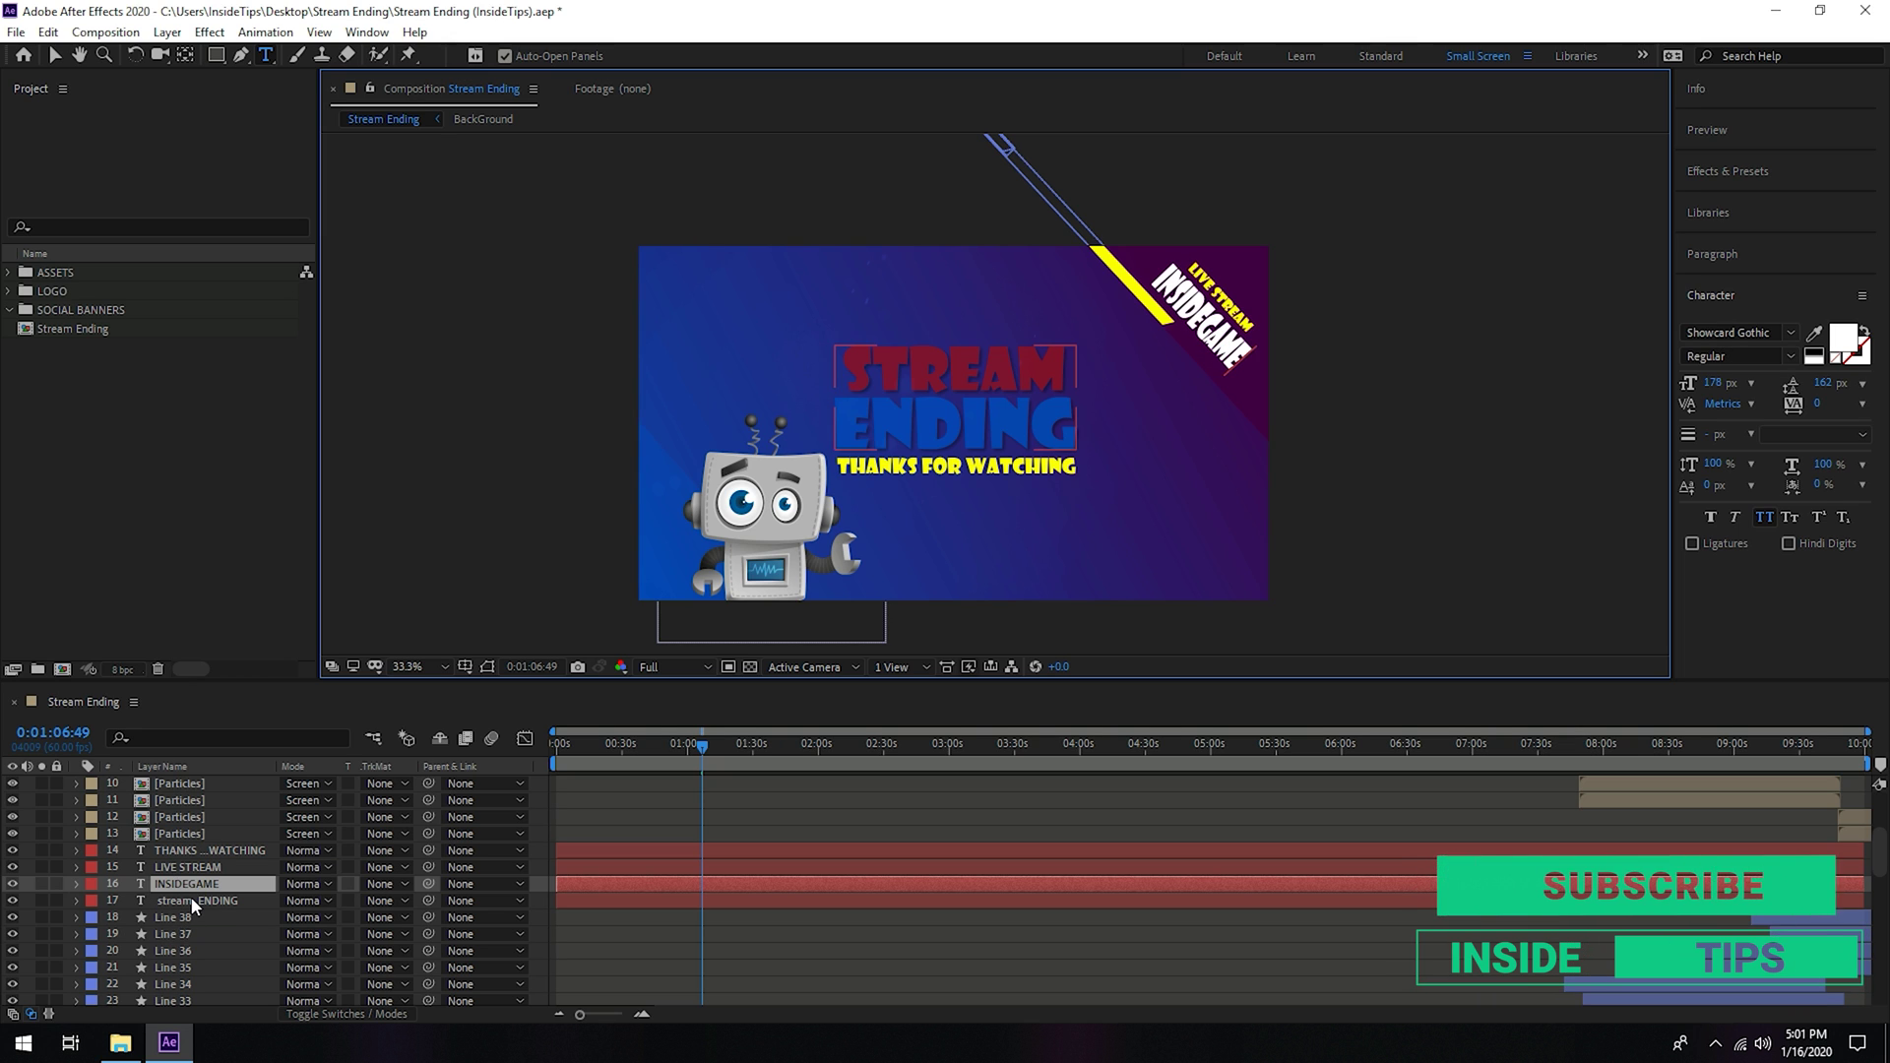
click(193, 901)
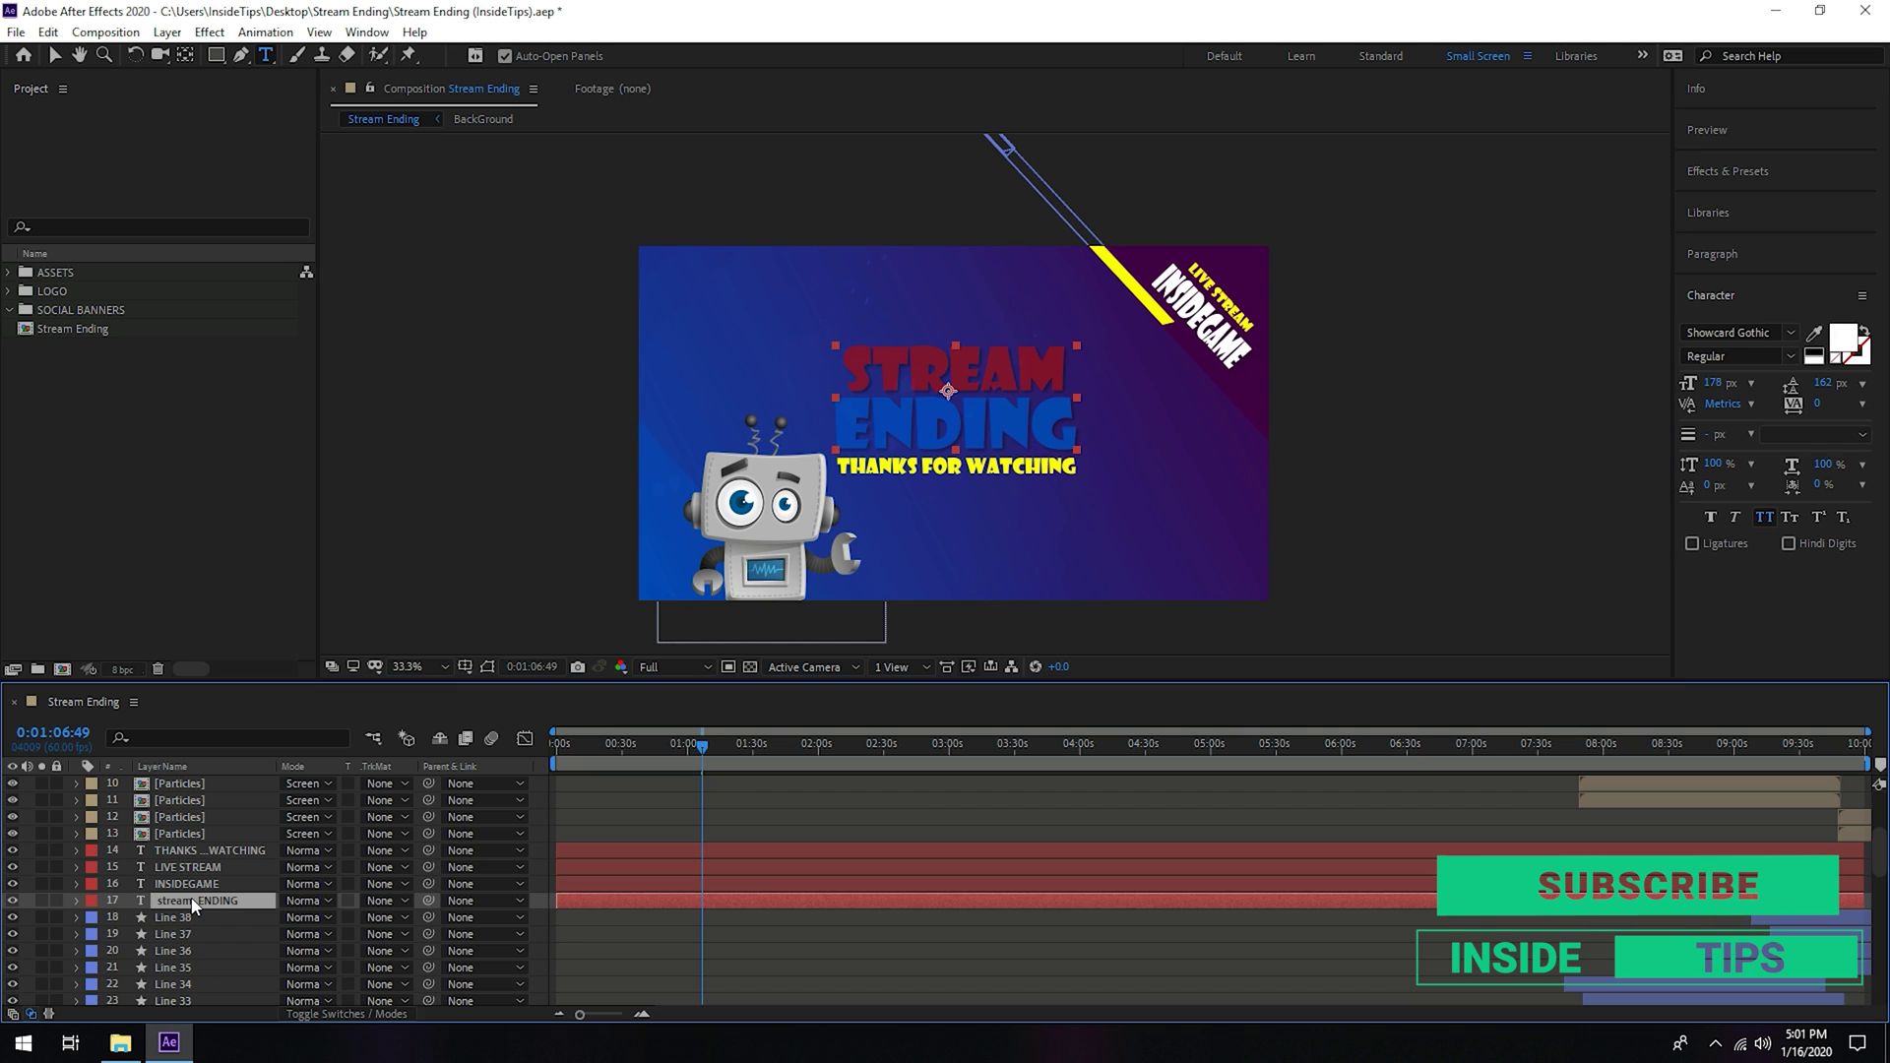
Step: Replace THANKS FOR WATCHING with FOLLOW ME ON TWITCH, then select the INSIDEGAME layer
click(224, 849)
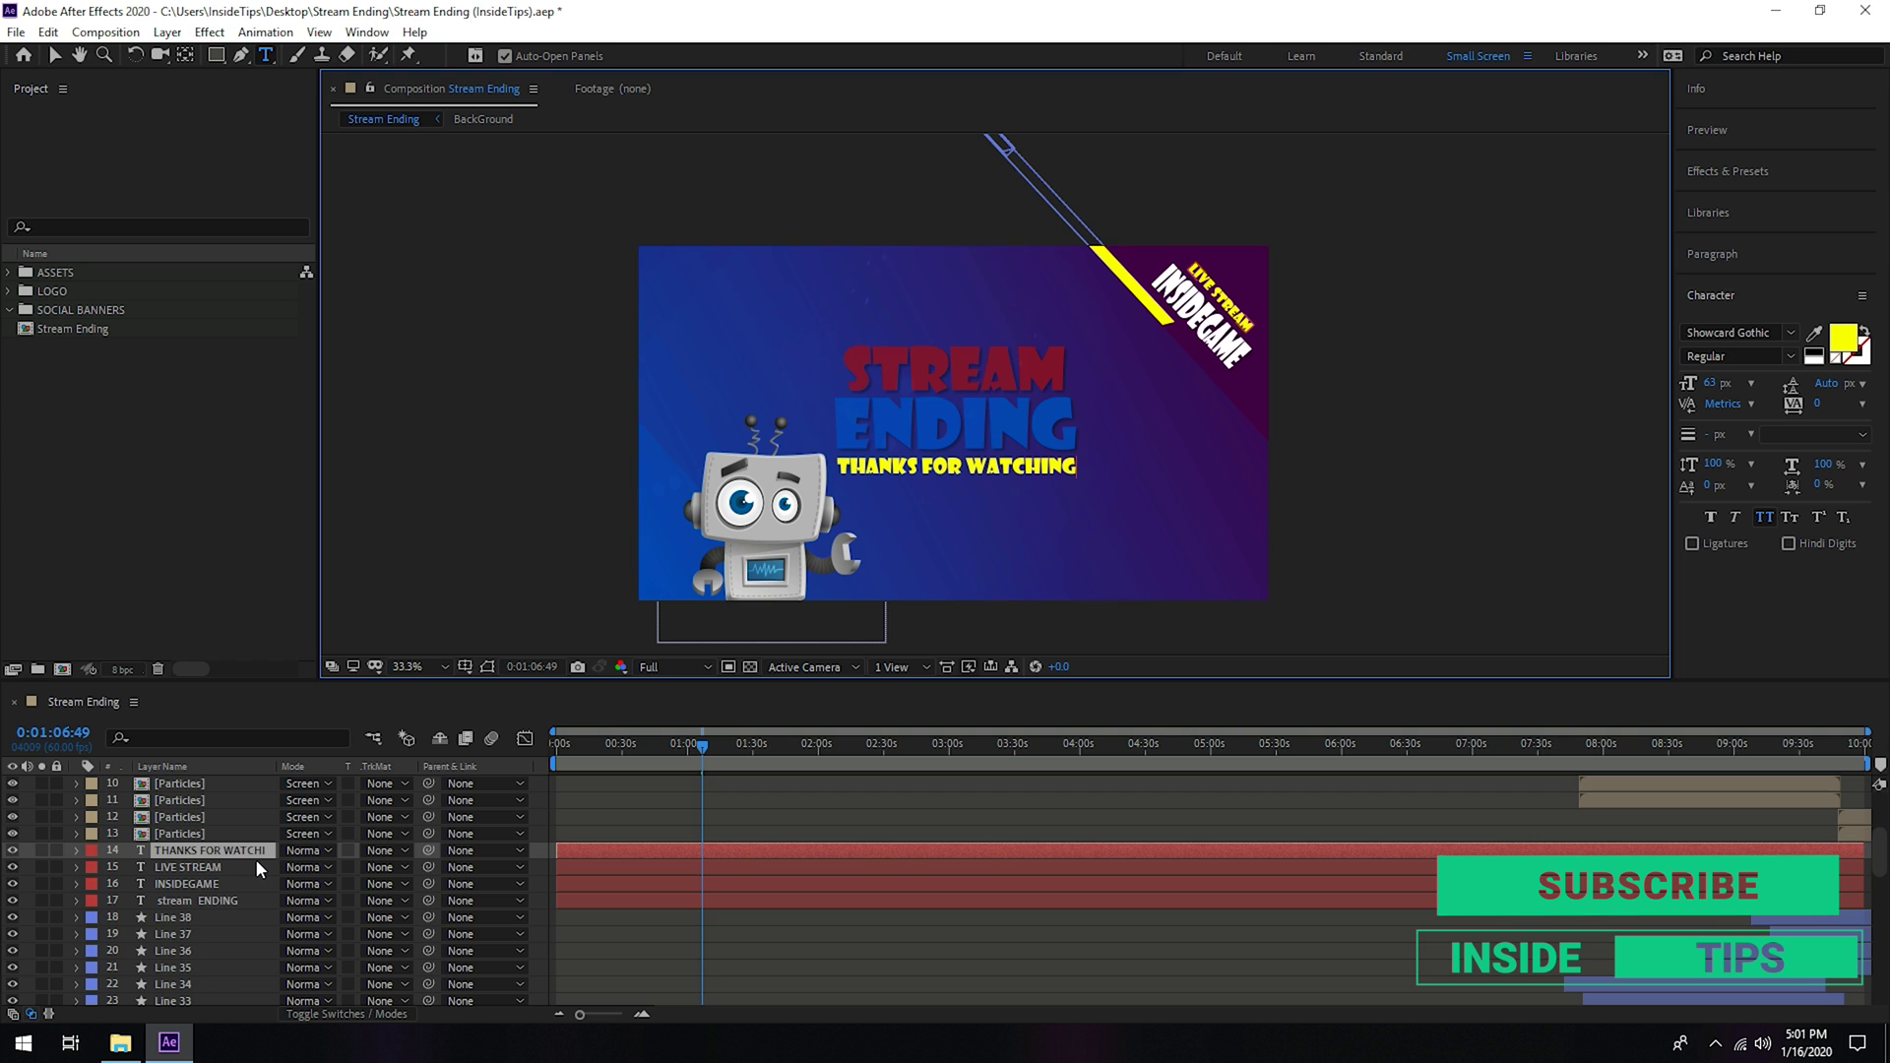
key(BackSpace)
key(BackSpace)
key(BackSpace)
key(BackSpace)
key(BackSpace)
key(BackSpace)
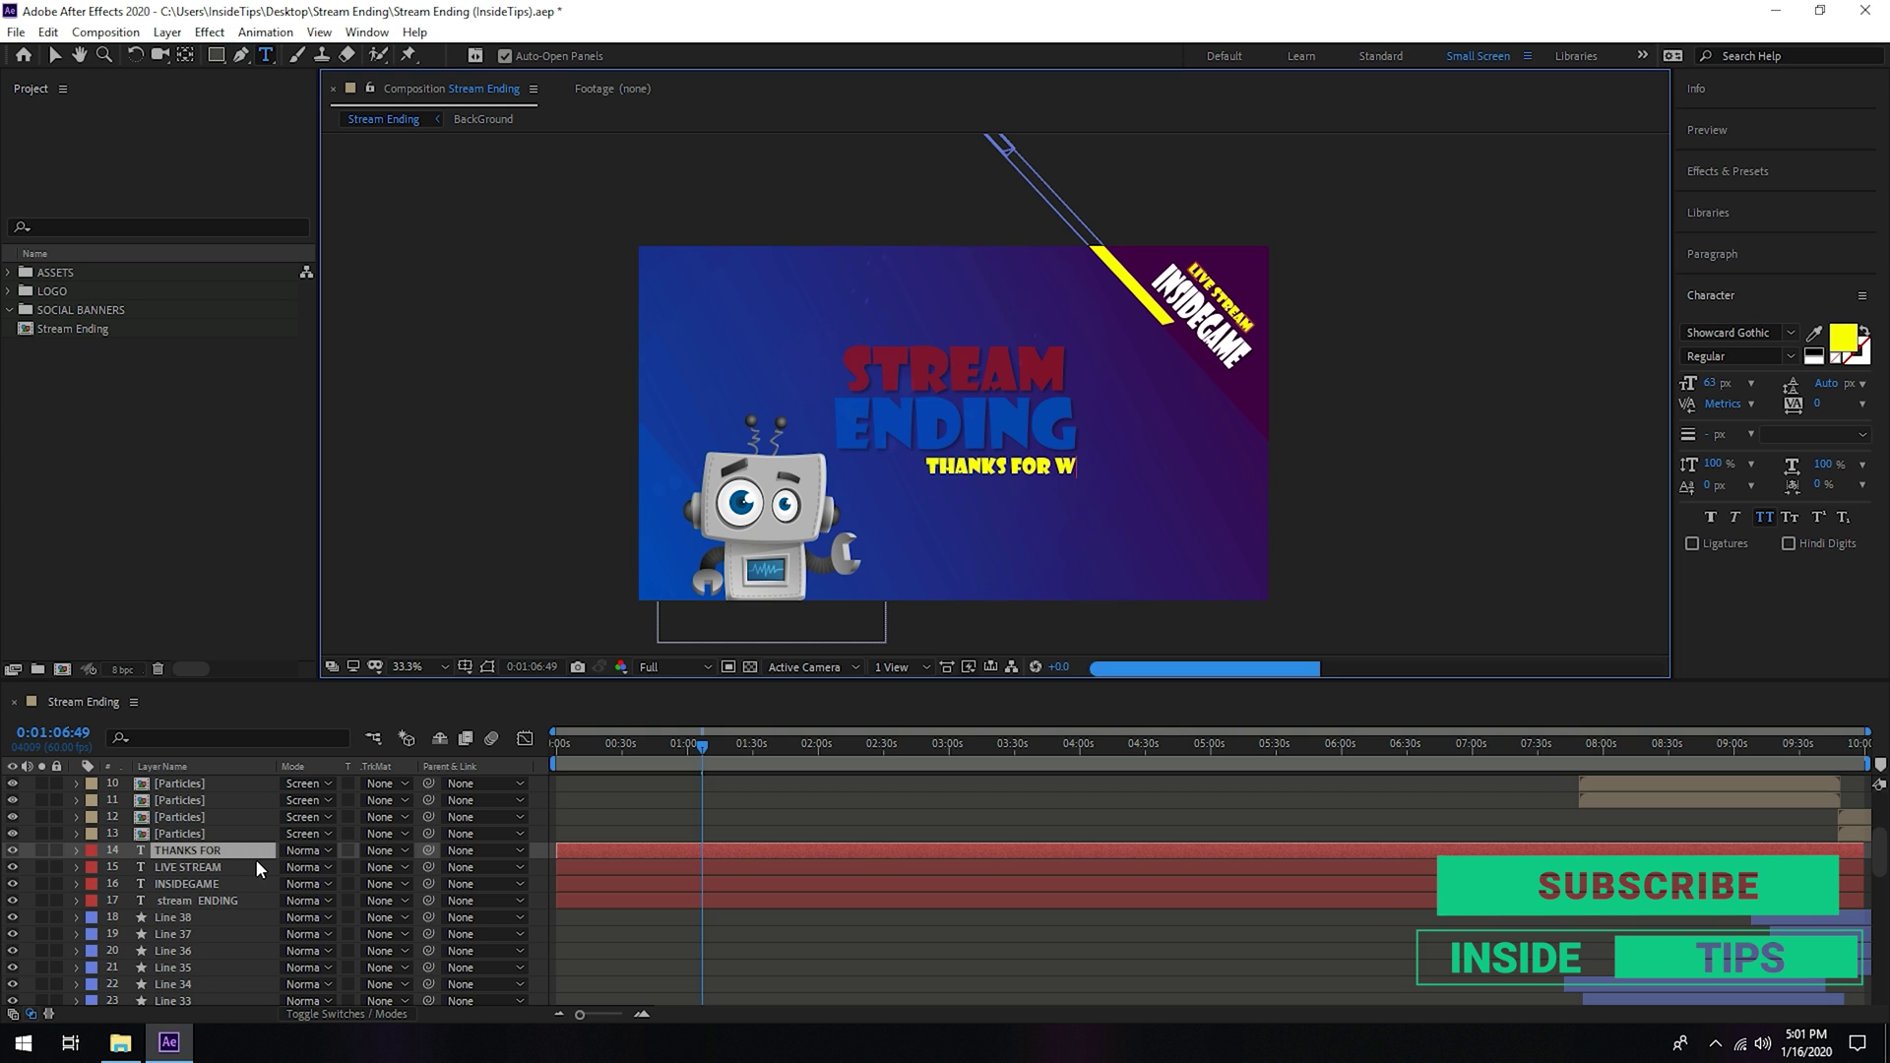
key(BackSpace)
key(BackSpace)
key(BackSpace)
key(BackSpace)
key(BackSpace)
key(BackSpace)
key(BackSpace)
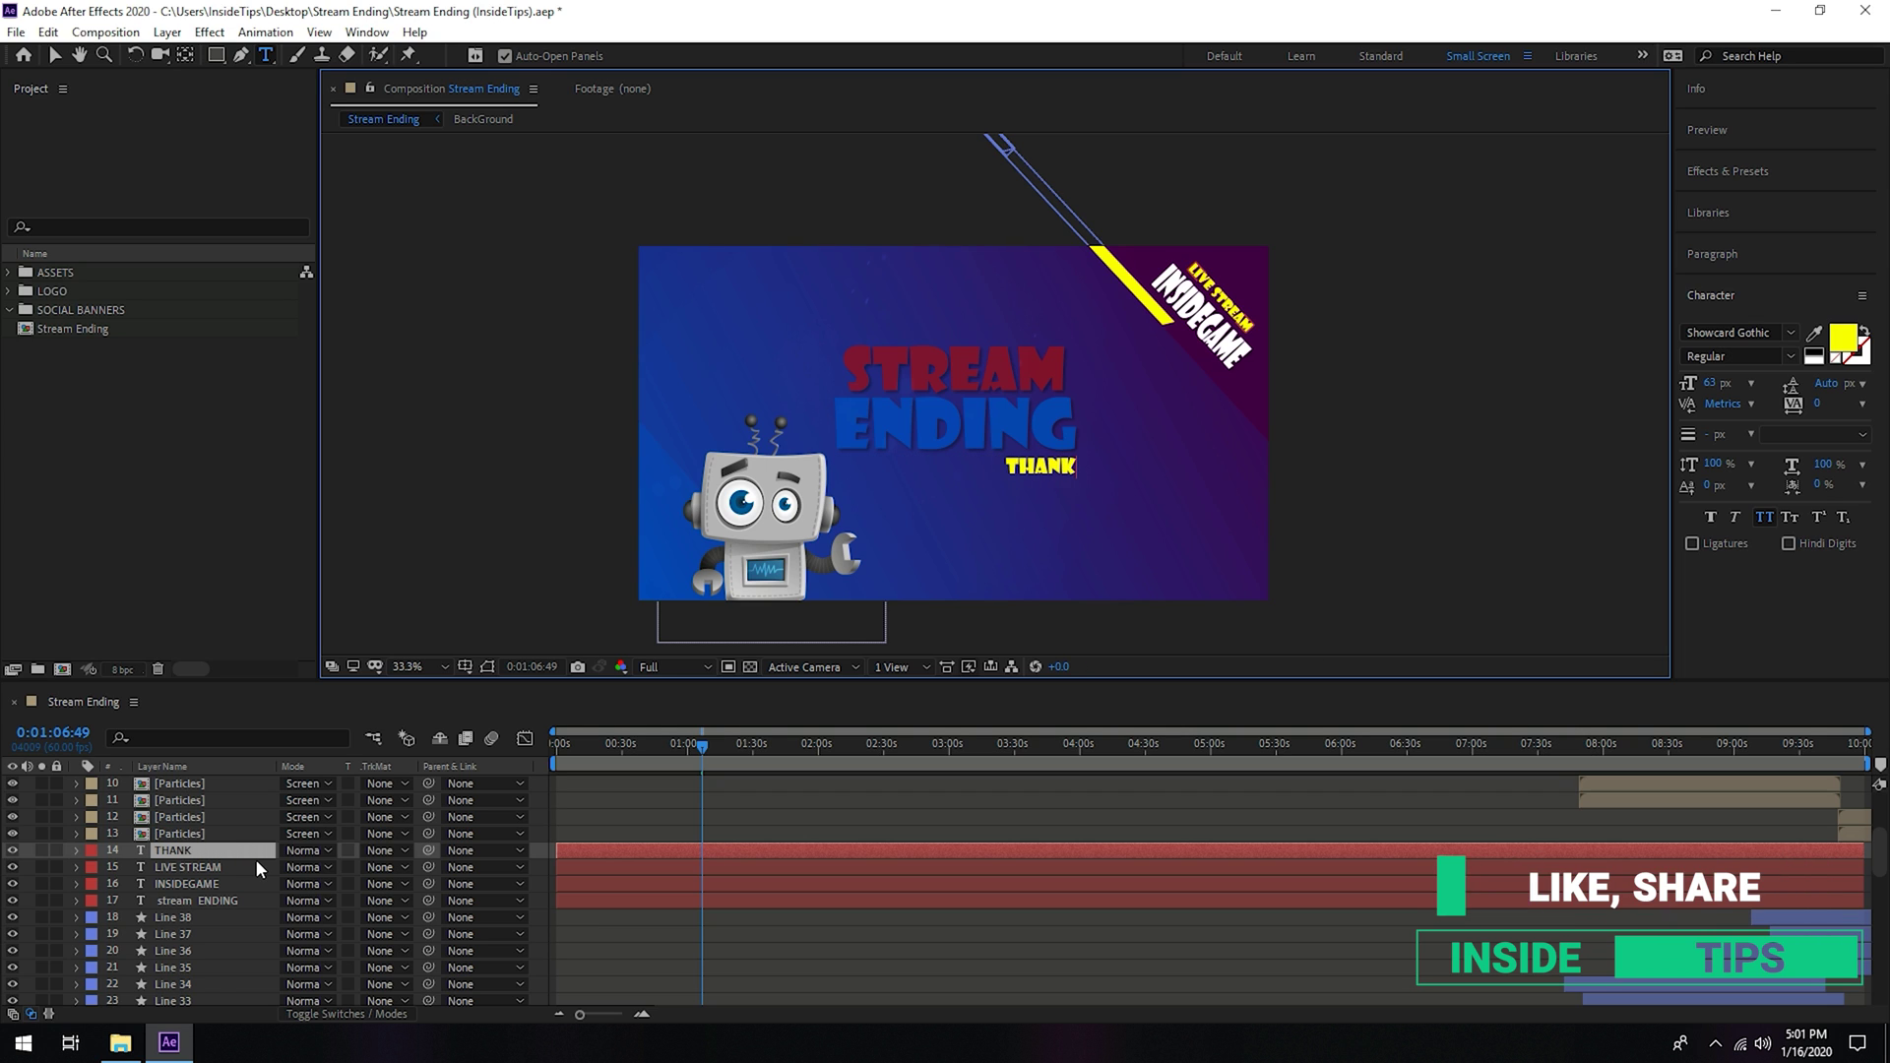
key(BackSpace)
key(BackSpace)
key(BackSpace)
key(BackSpace)
key(BackSpace)
text(f)
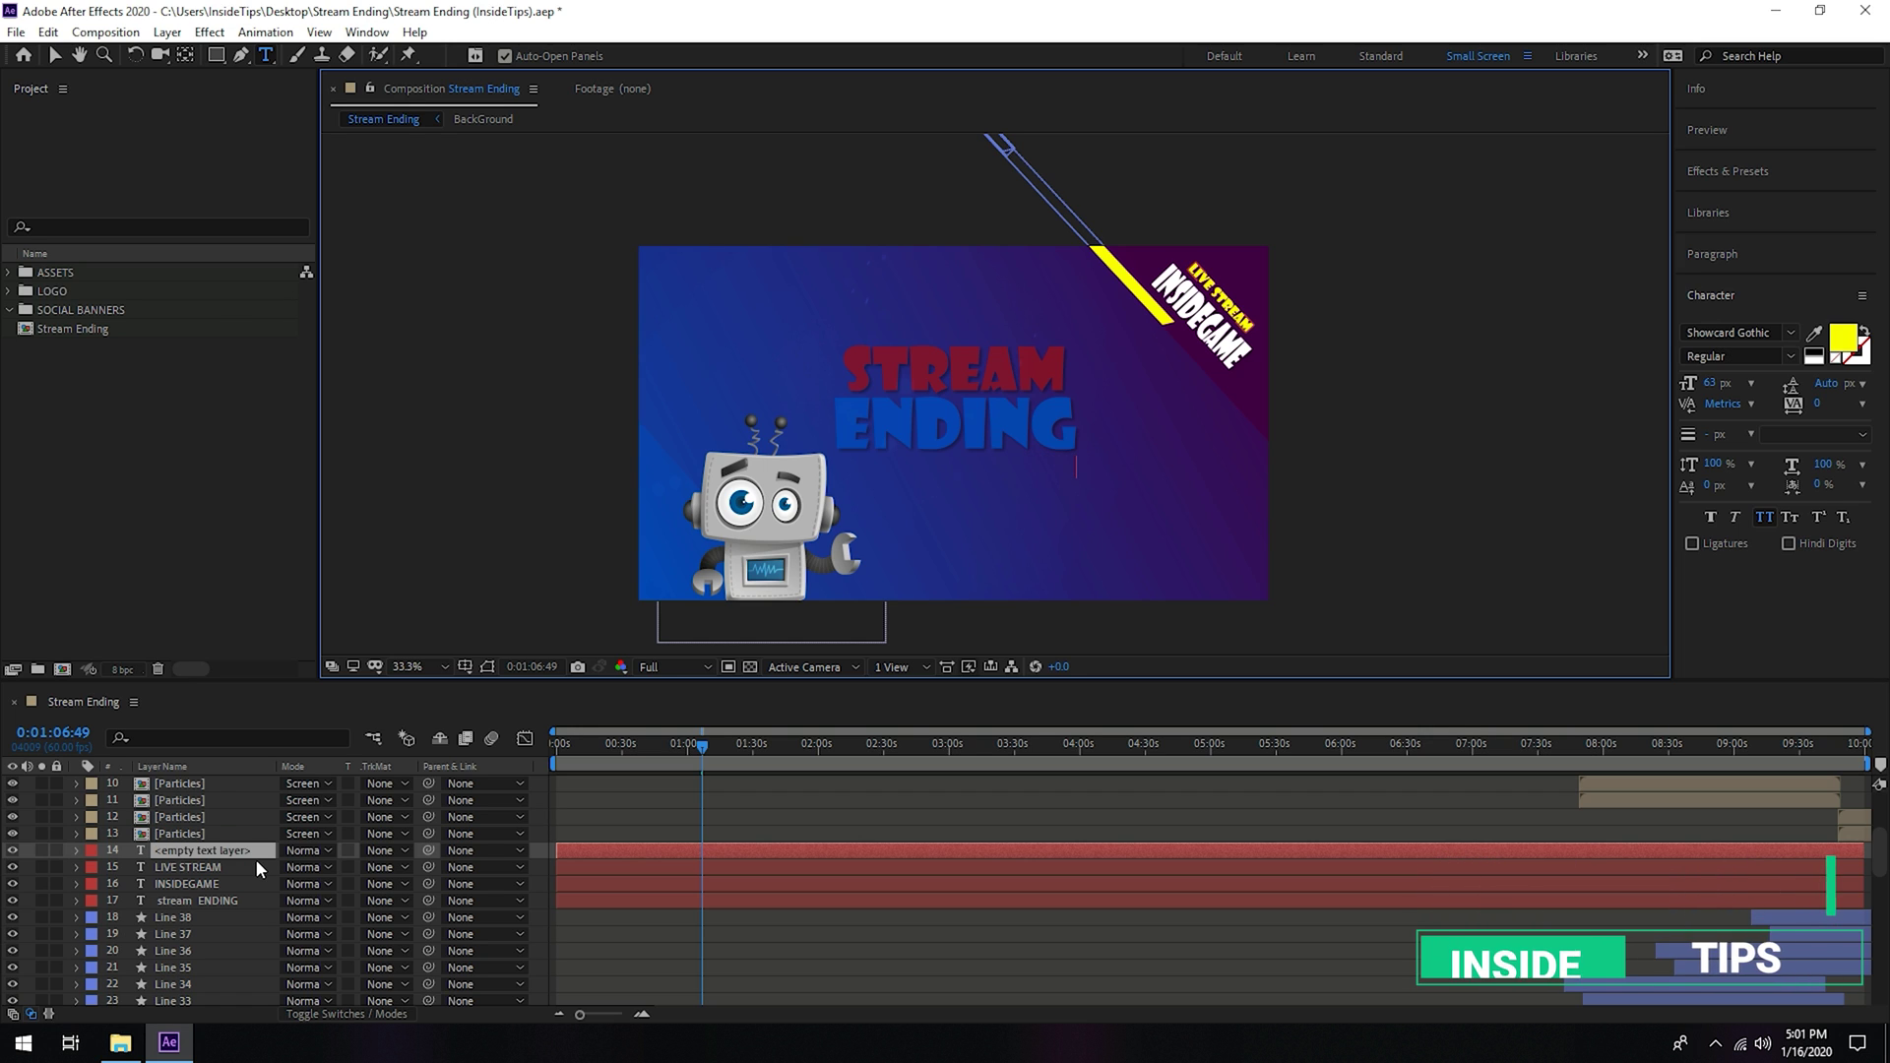
text(OLLOW ME ON)
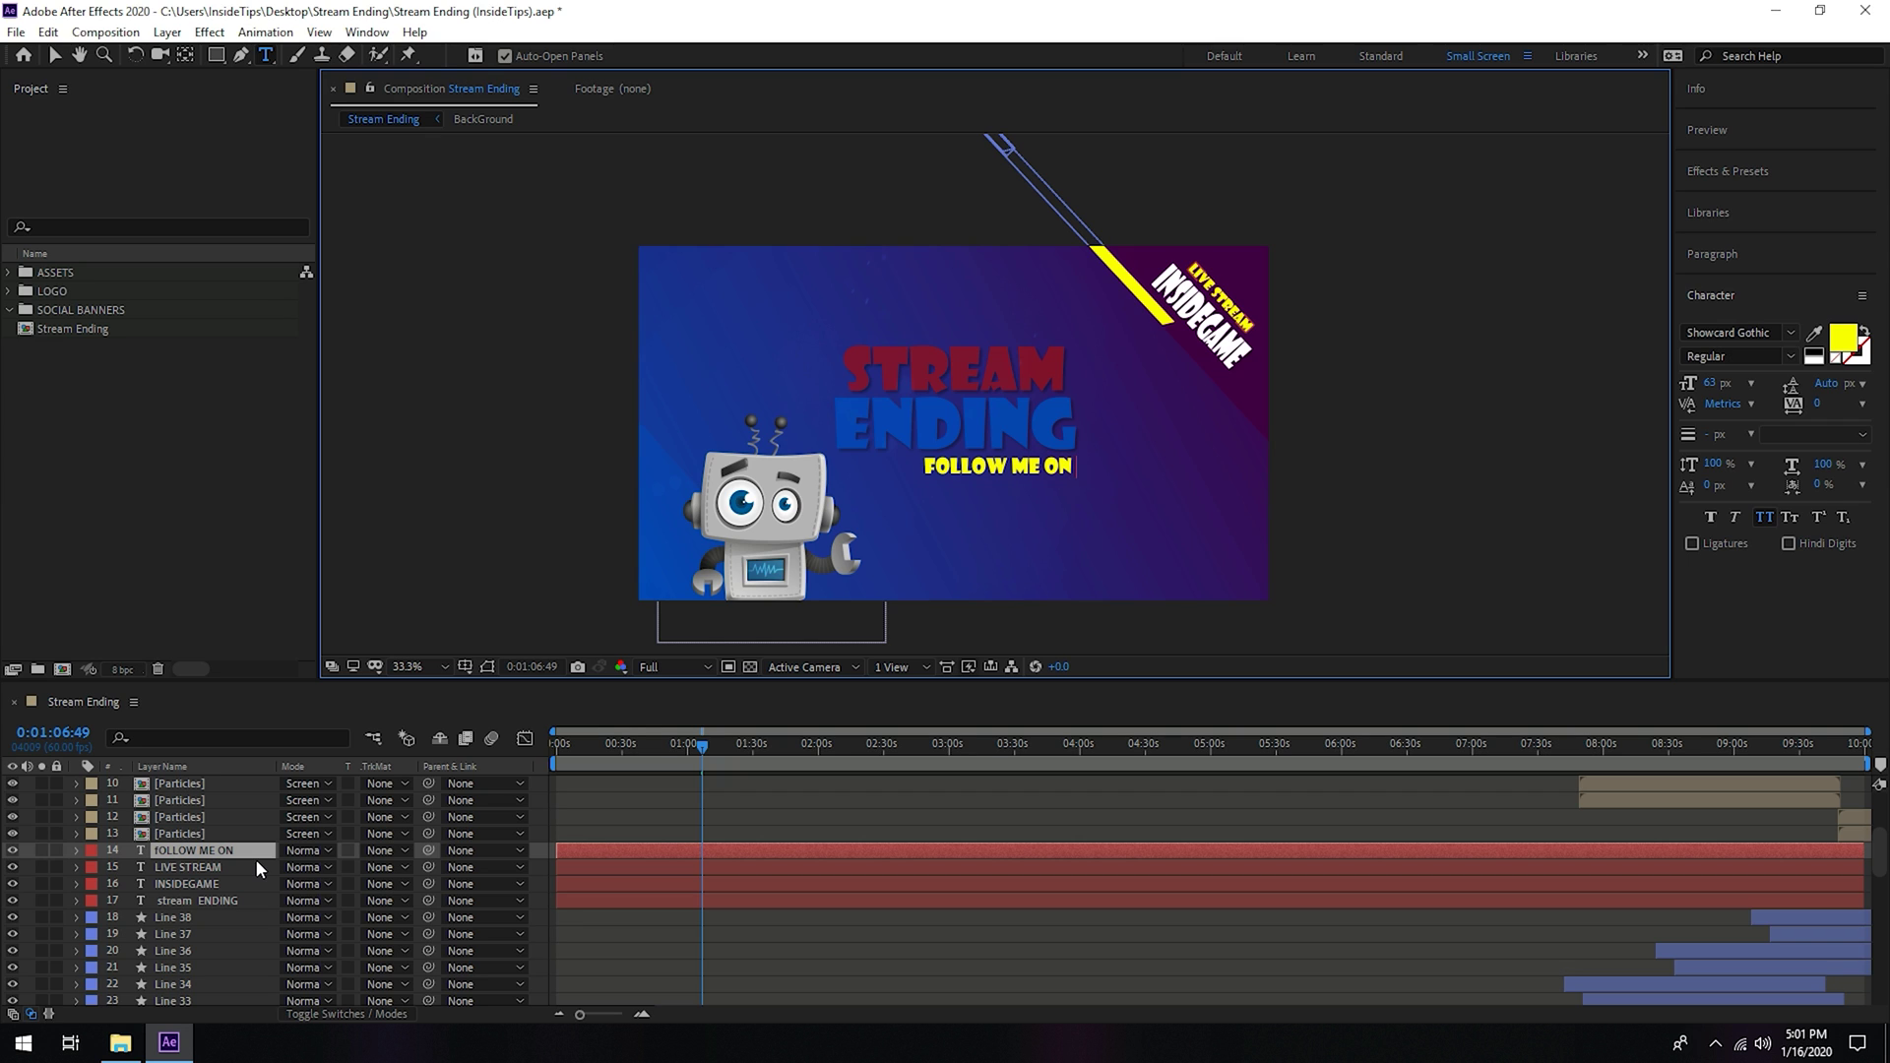
text( TWITCH)
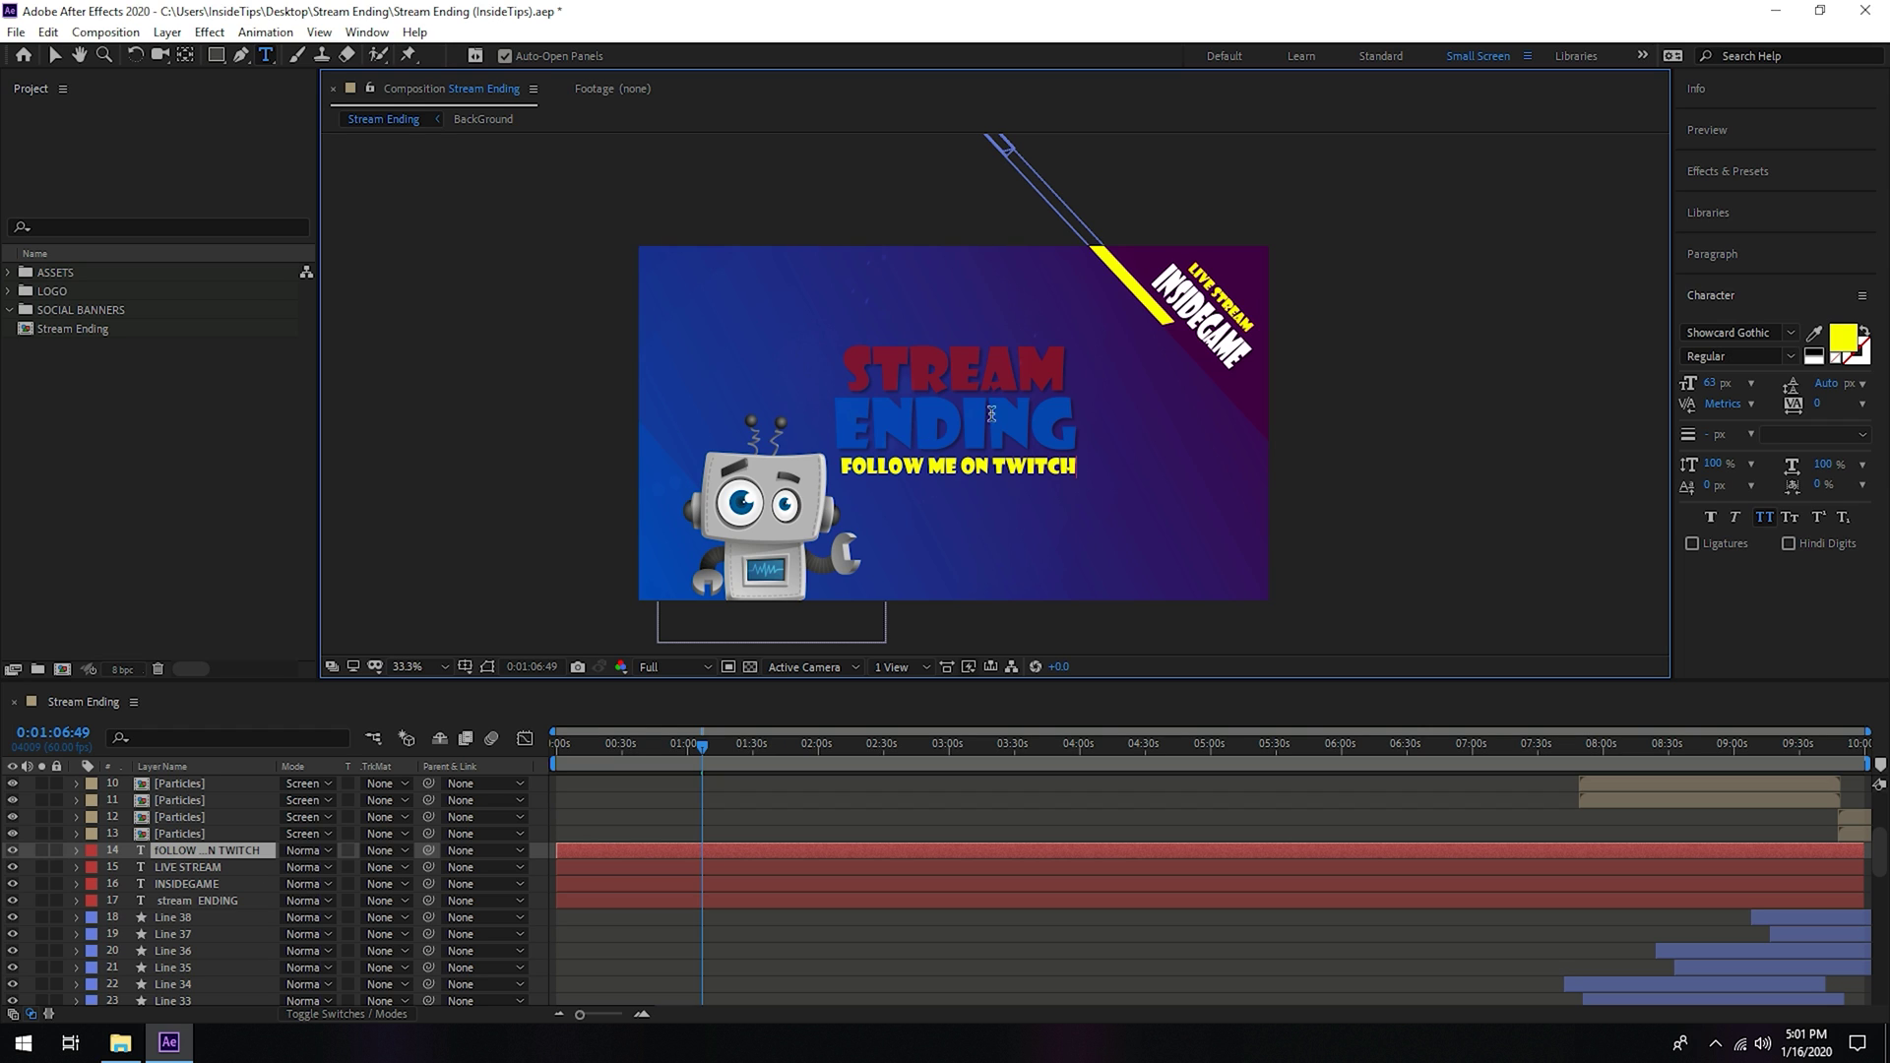
click(217, 881)
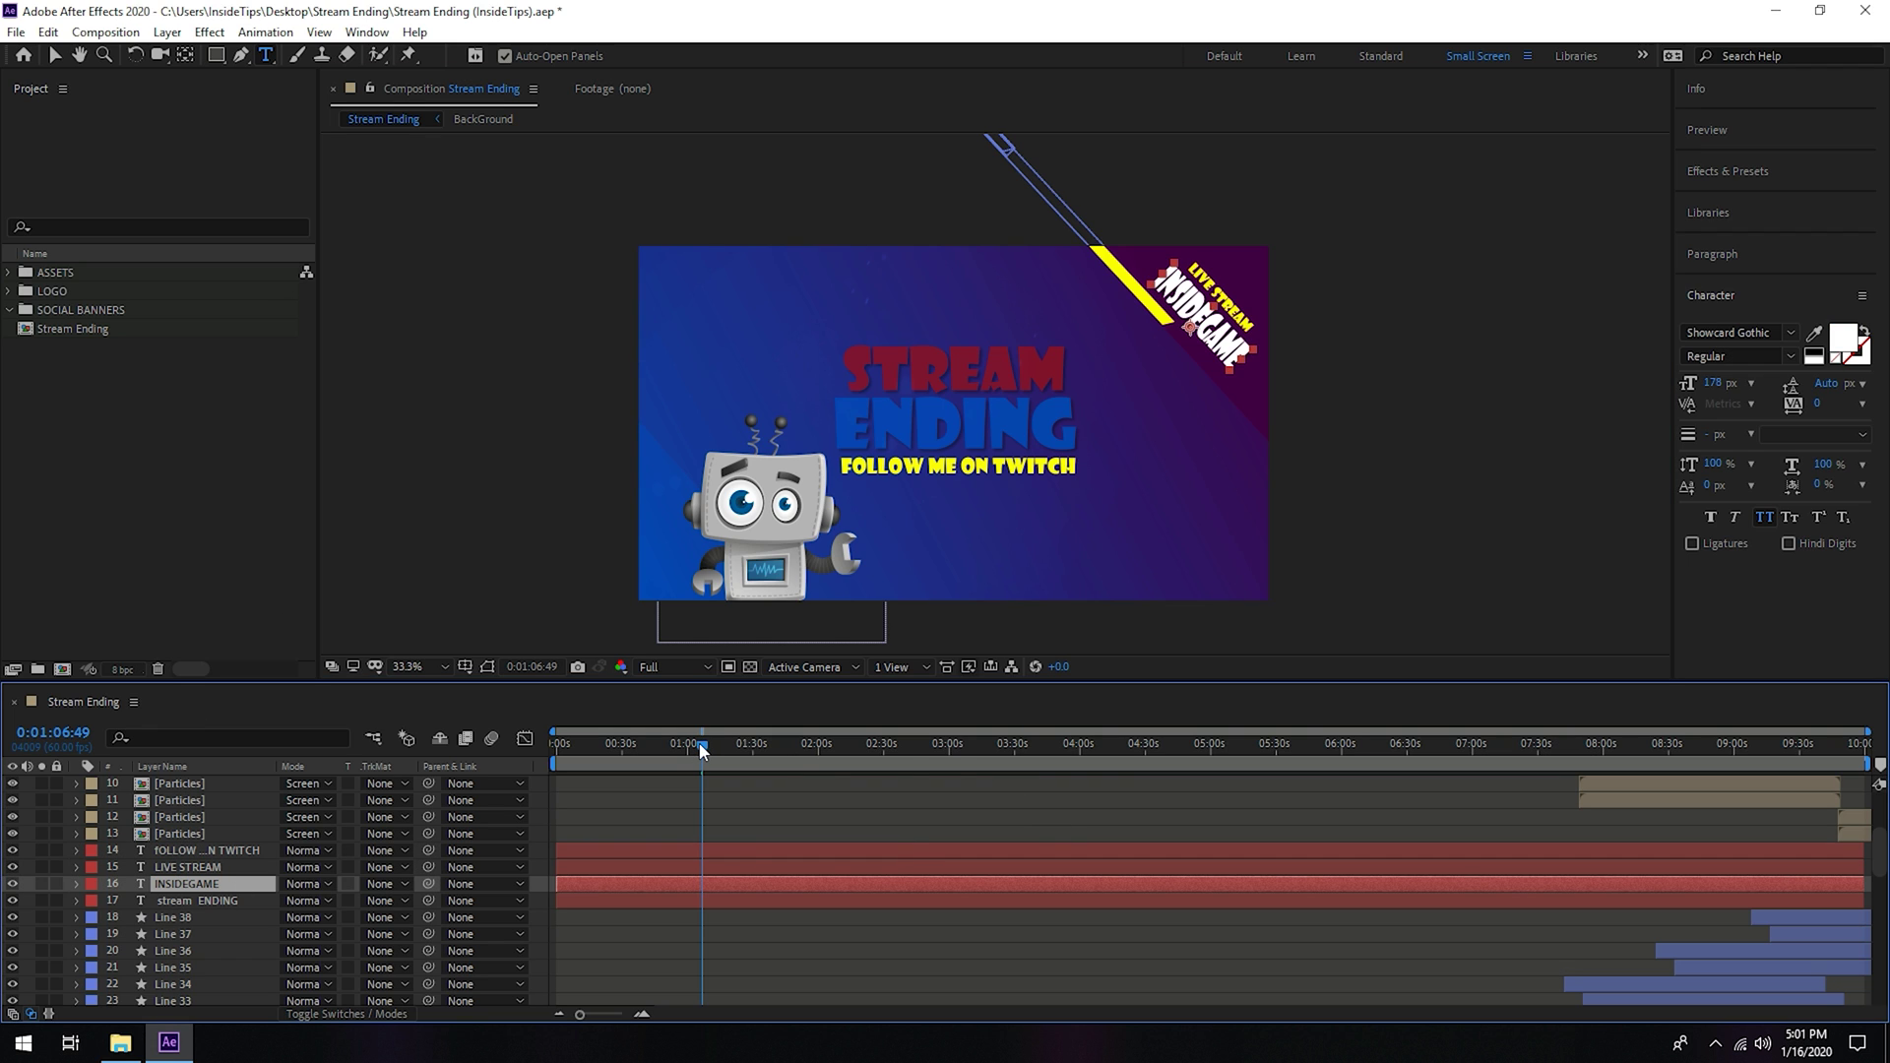
Step: Set the Stream Ending composition duration to 0:05:00:01
click(114, 474)
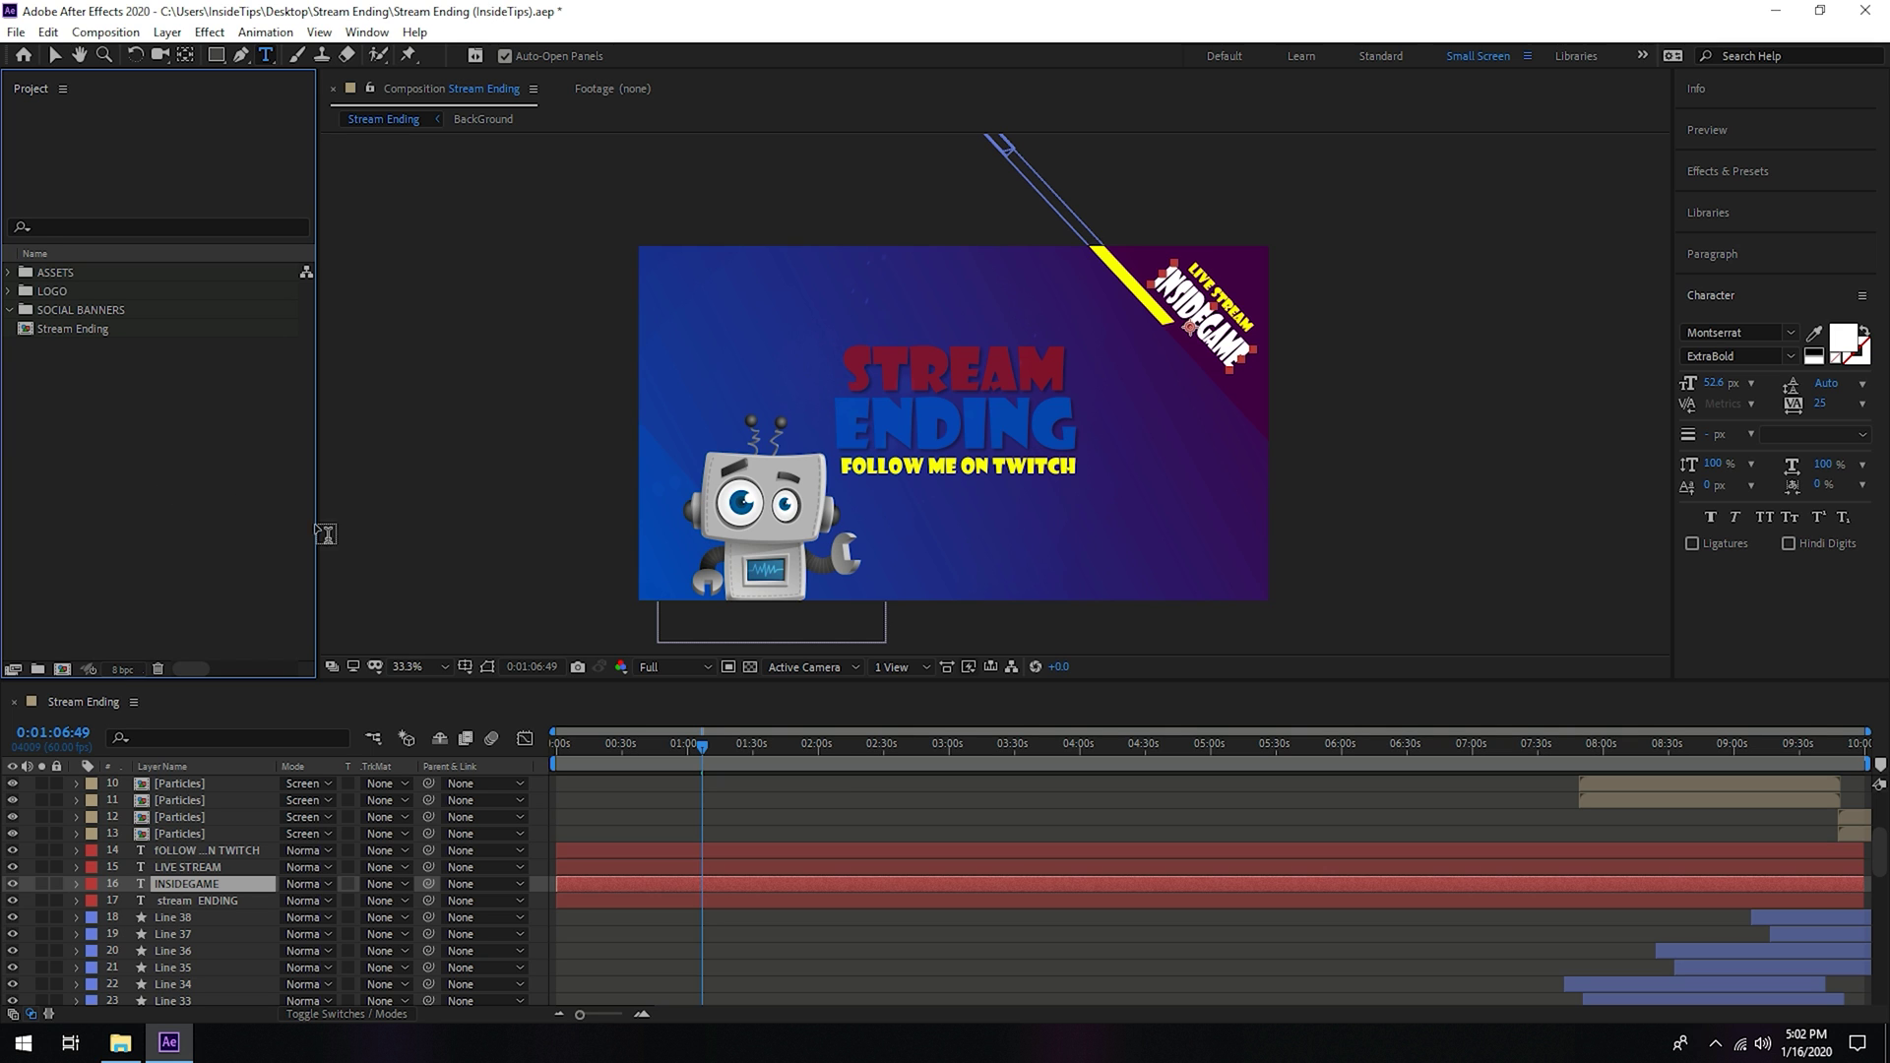
right_click(85, 330)
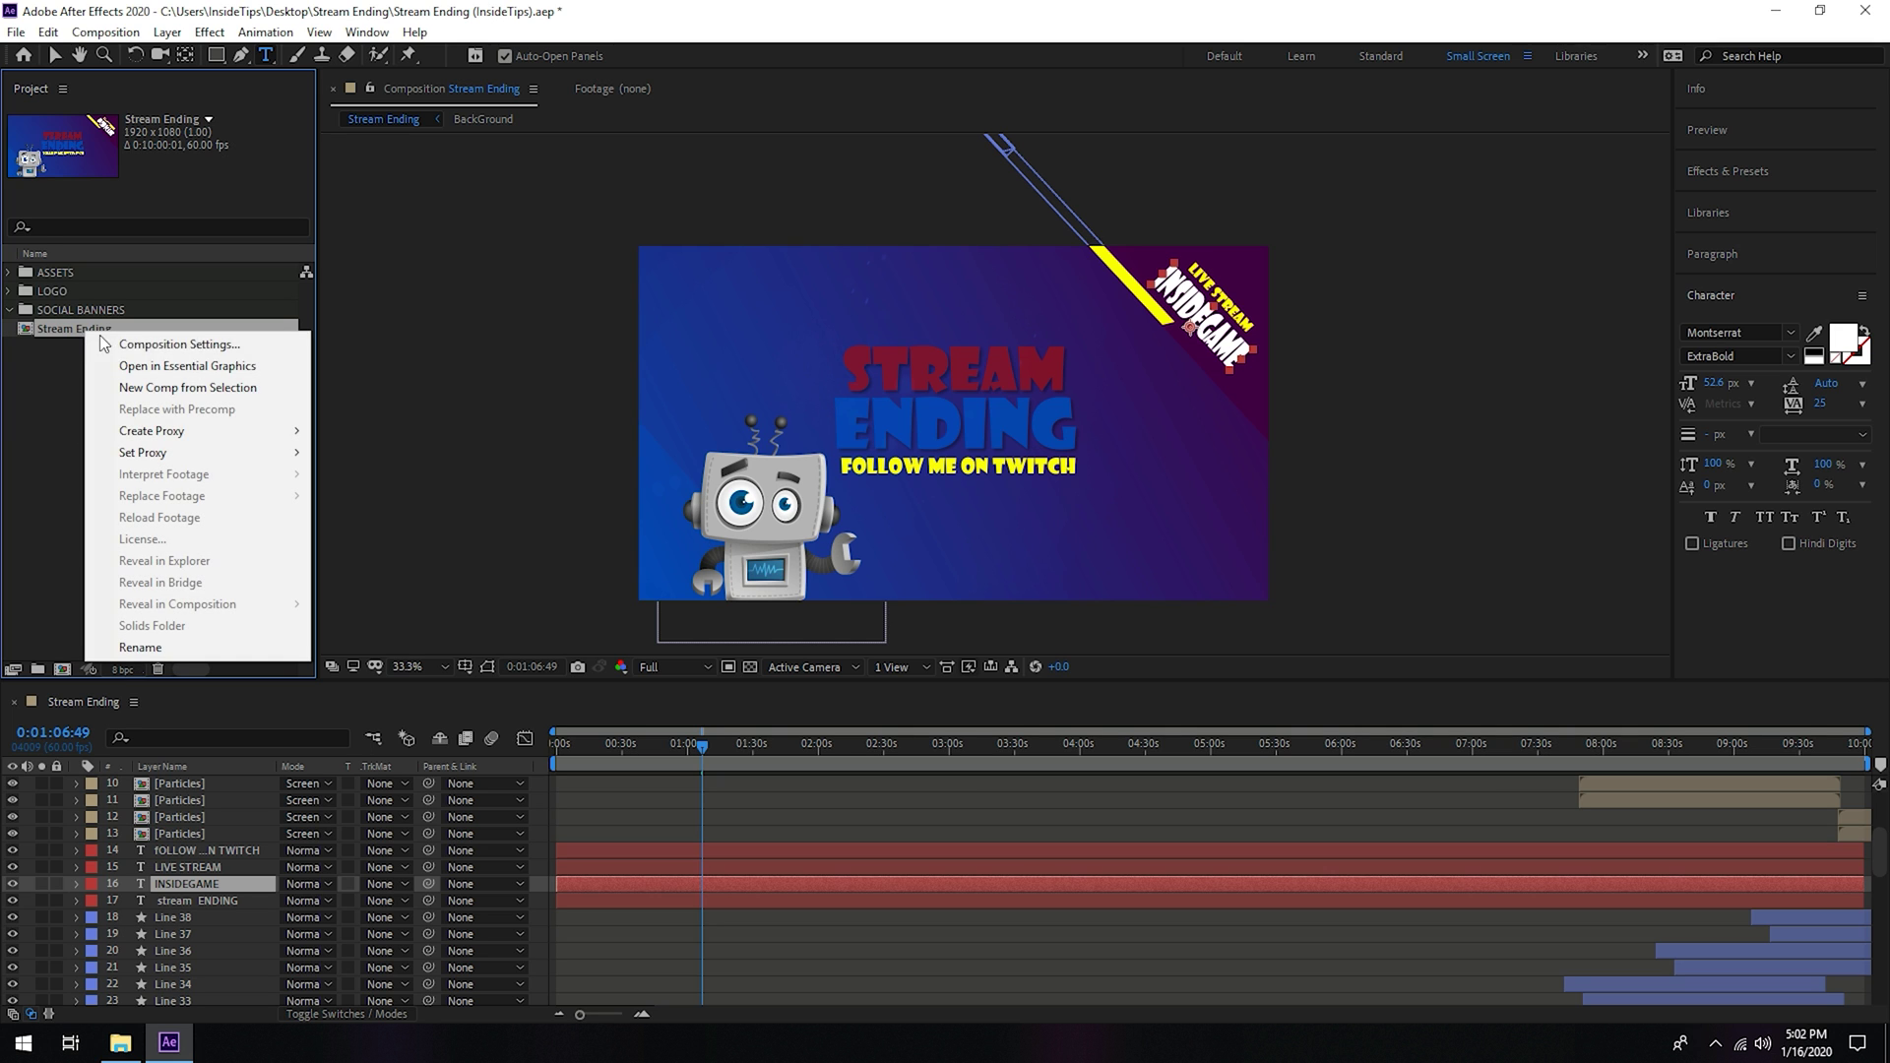
click(163, 348)
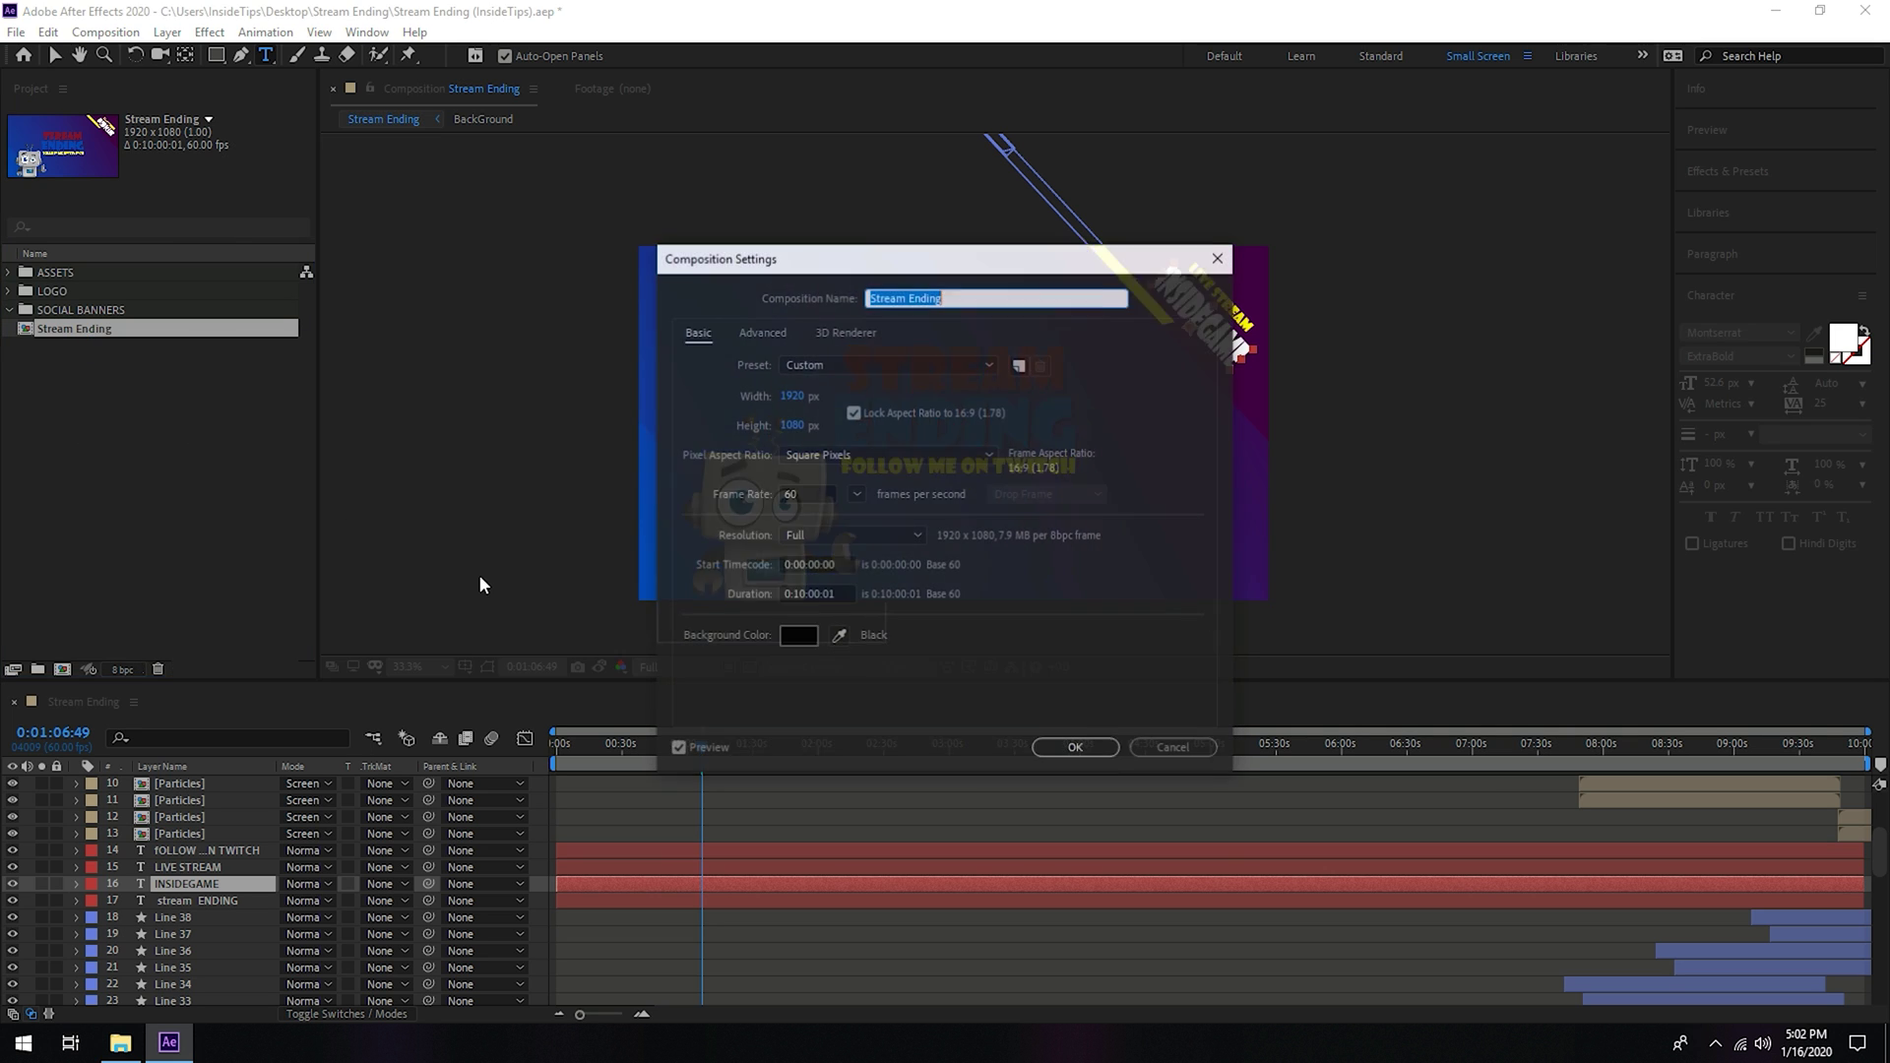
click(808, 593)
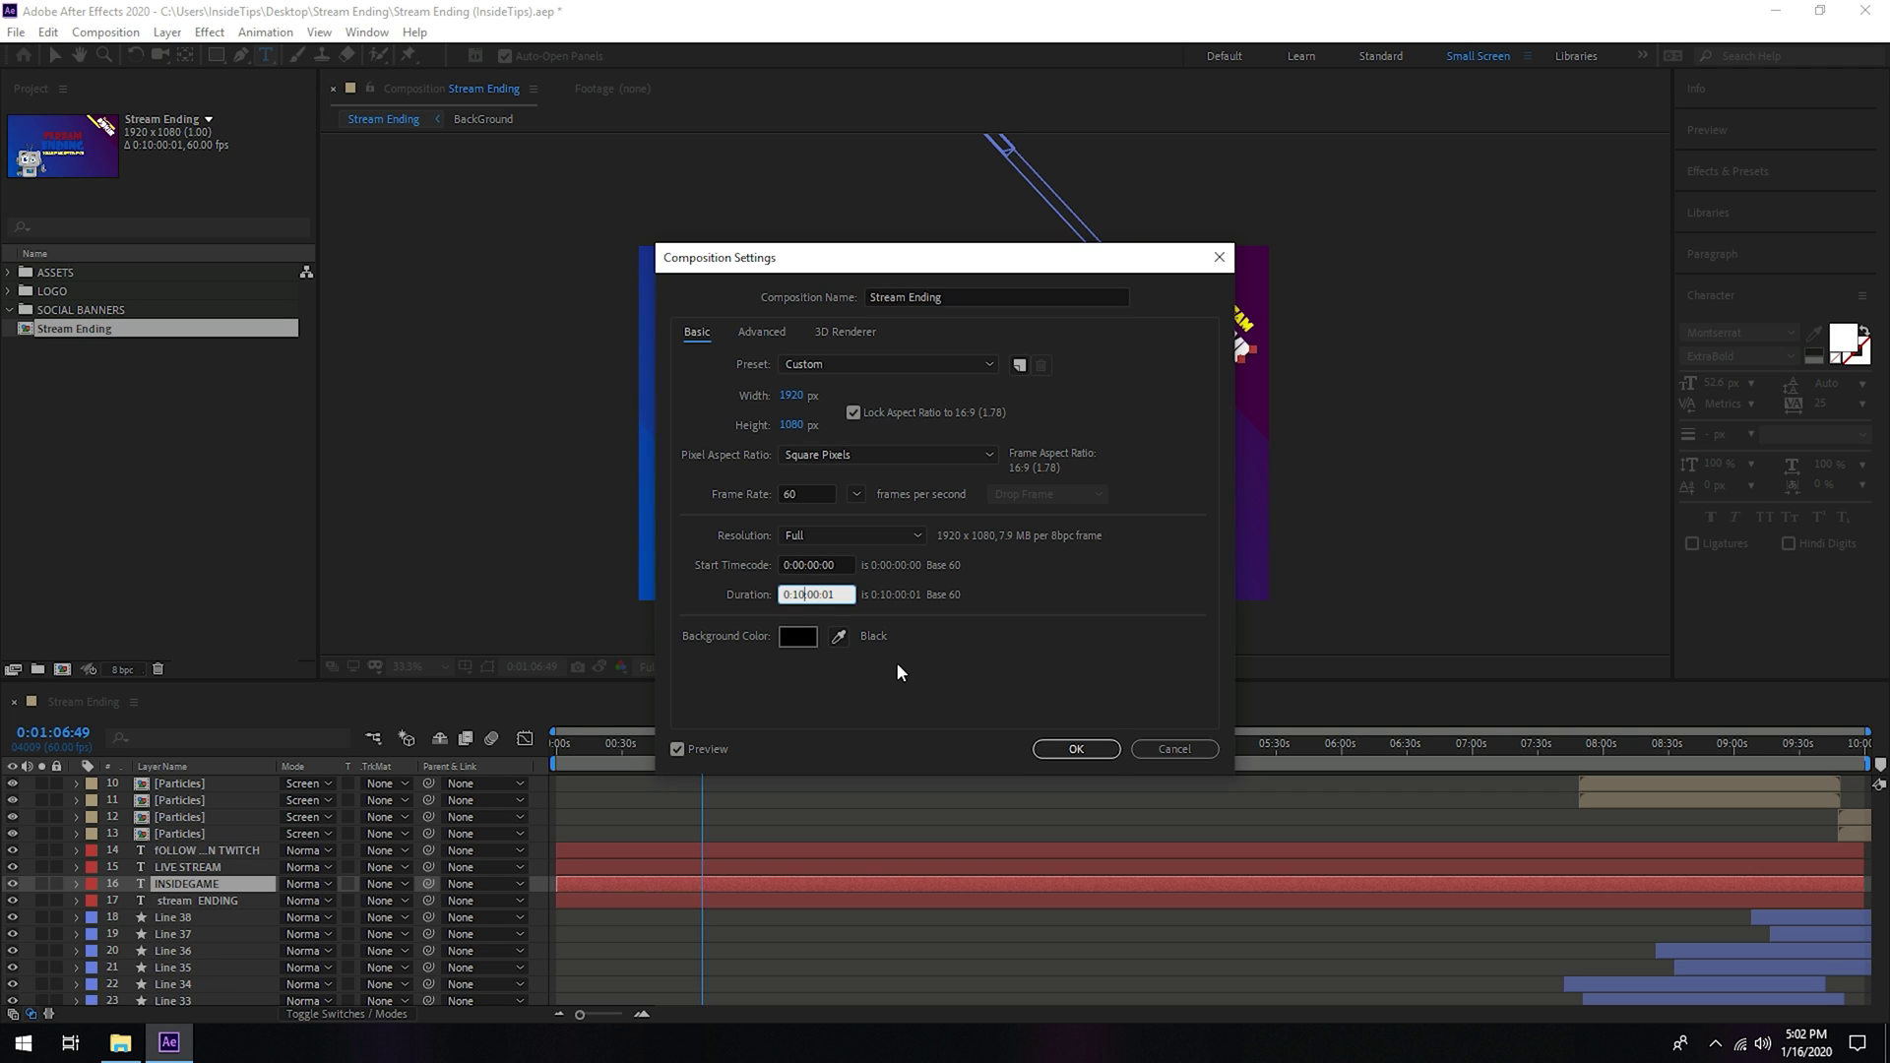
key(BackSpace)
key(BackSpace)
text(5:0)
click(1075, 749)
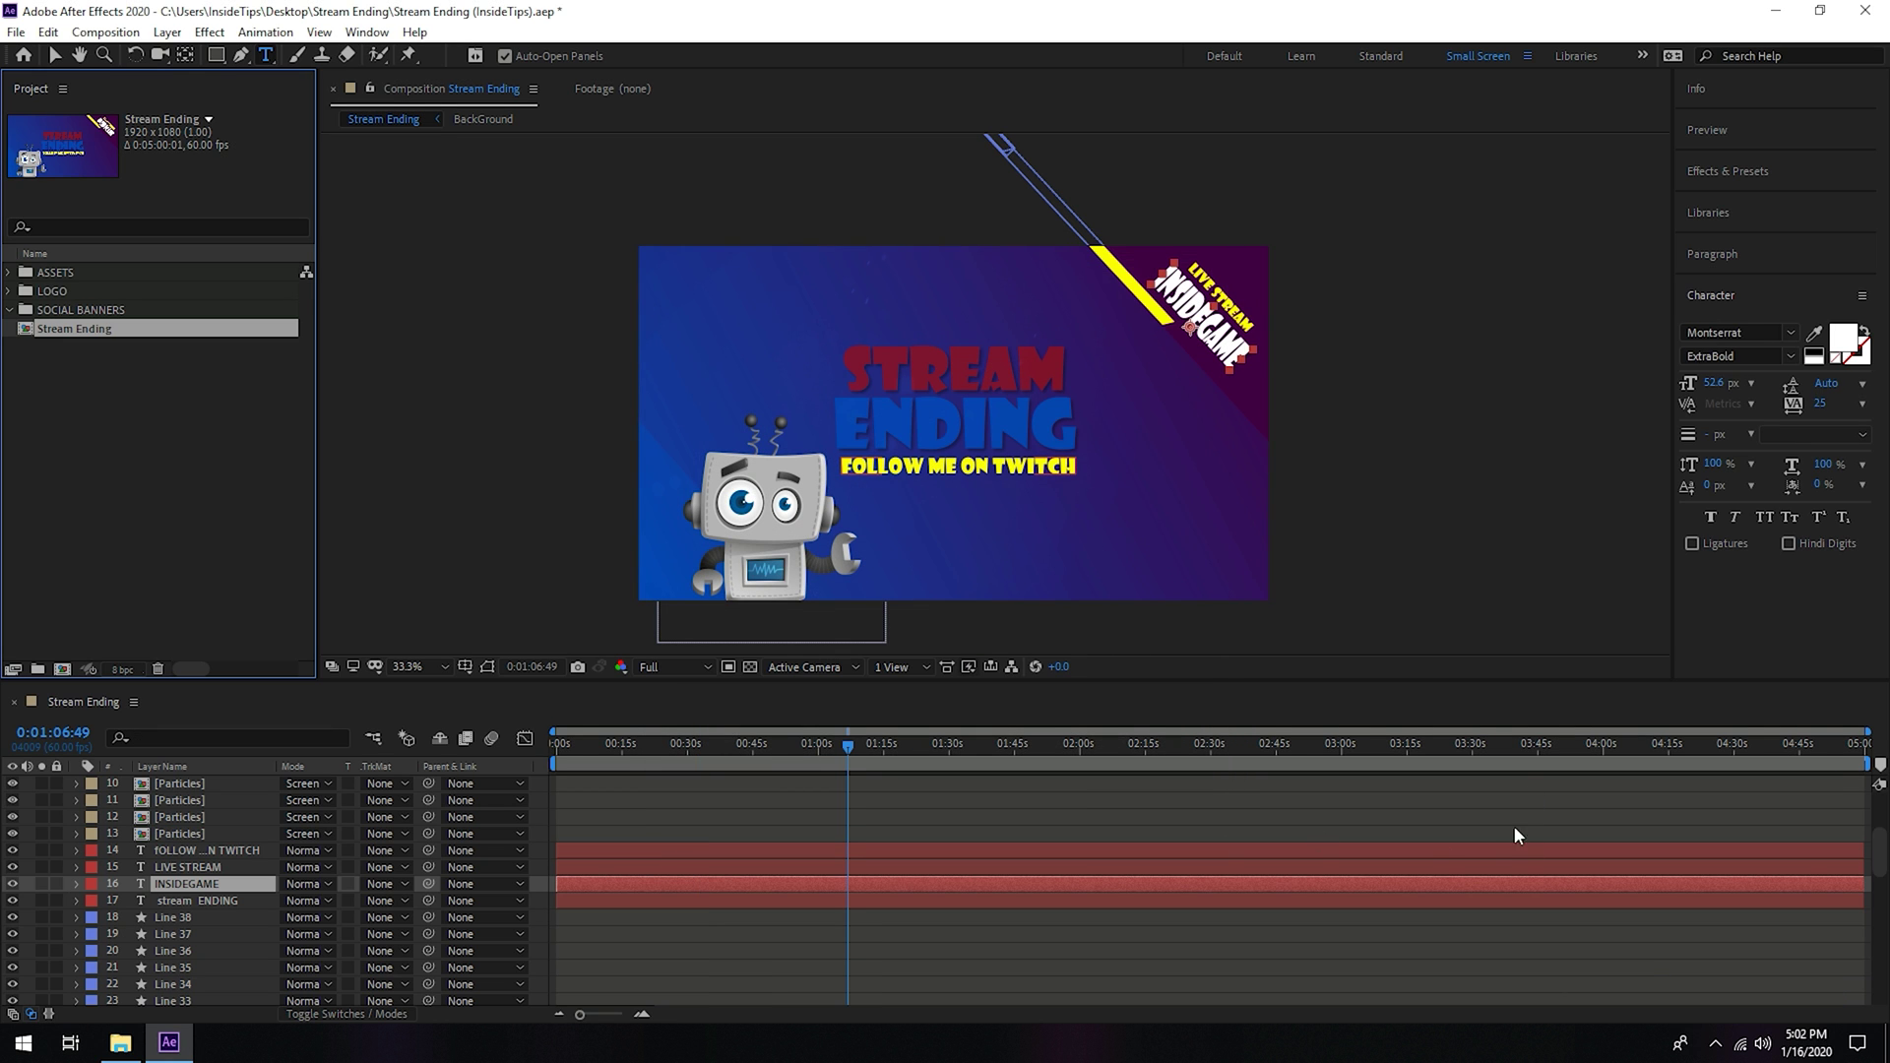
Step: Scrub the Stream Ending timeline to preview the animation, then return to the start
drag(845, 748, 1838, 743)
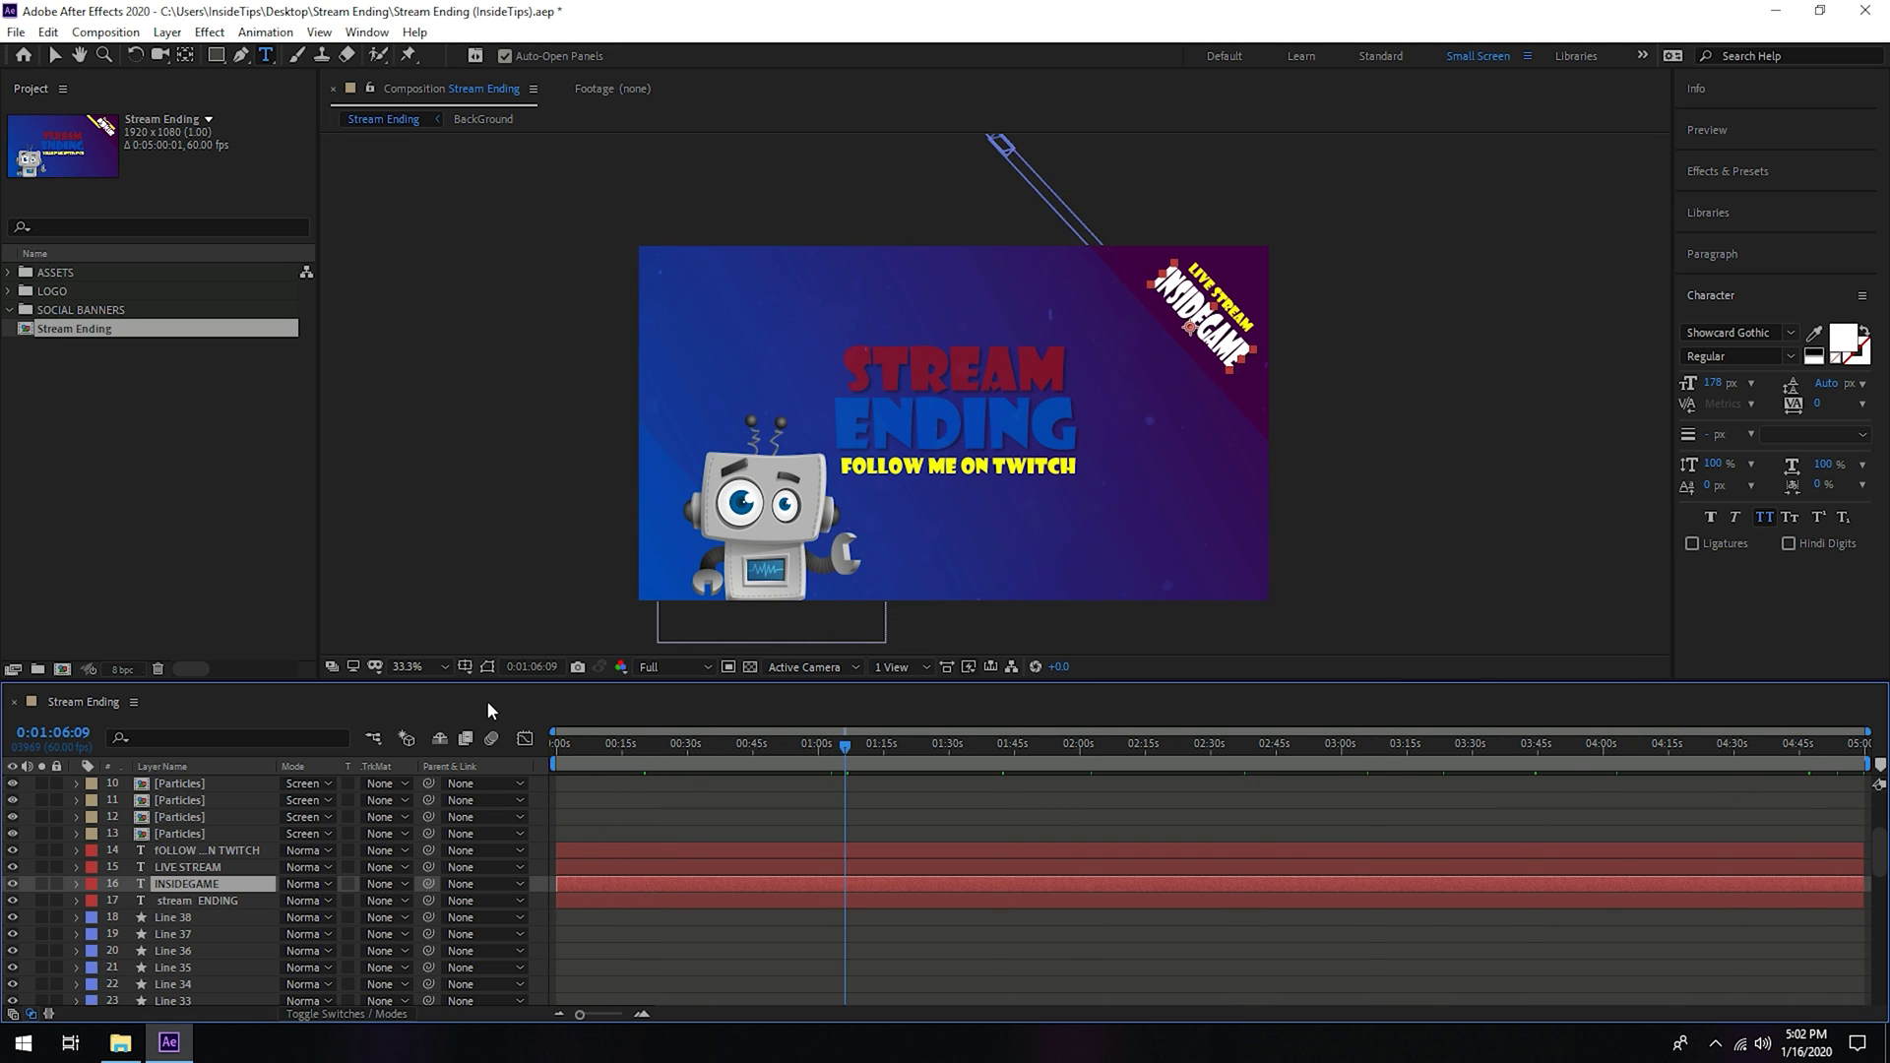
drag(1838, 743, 1381, 743)
drag(1125, 728, 495, 731)
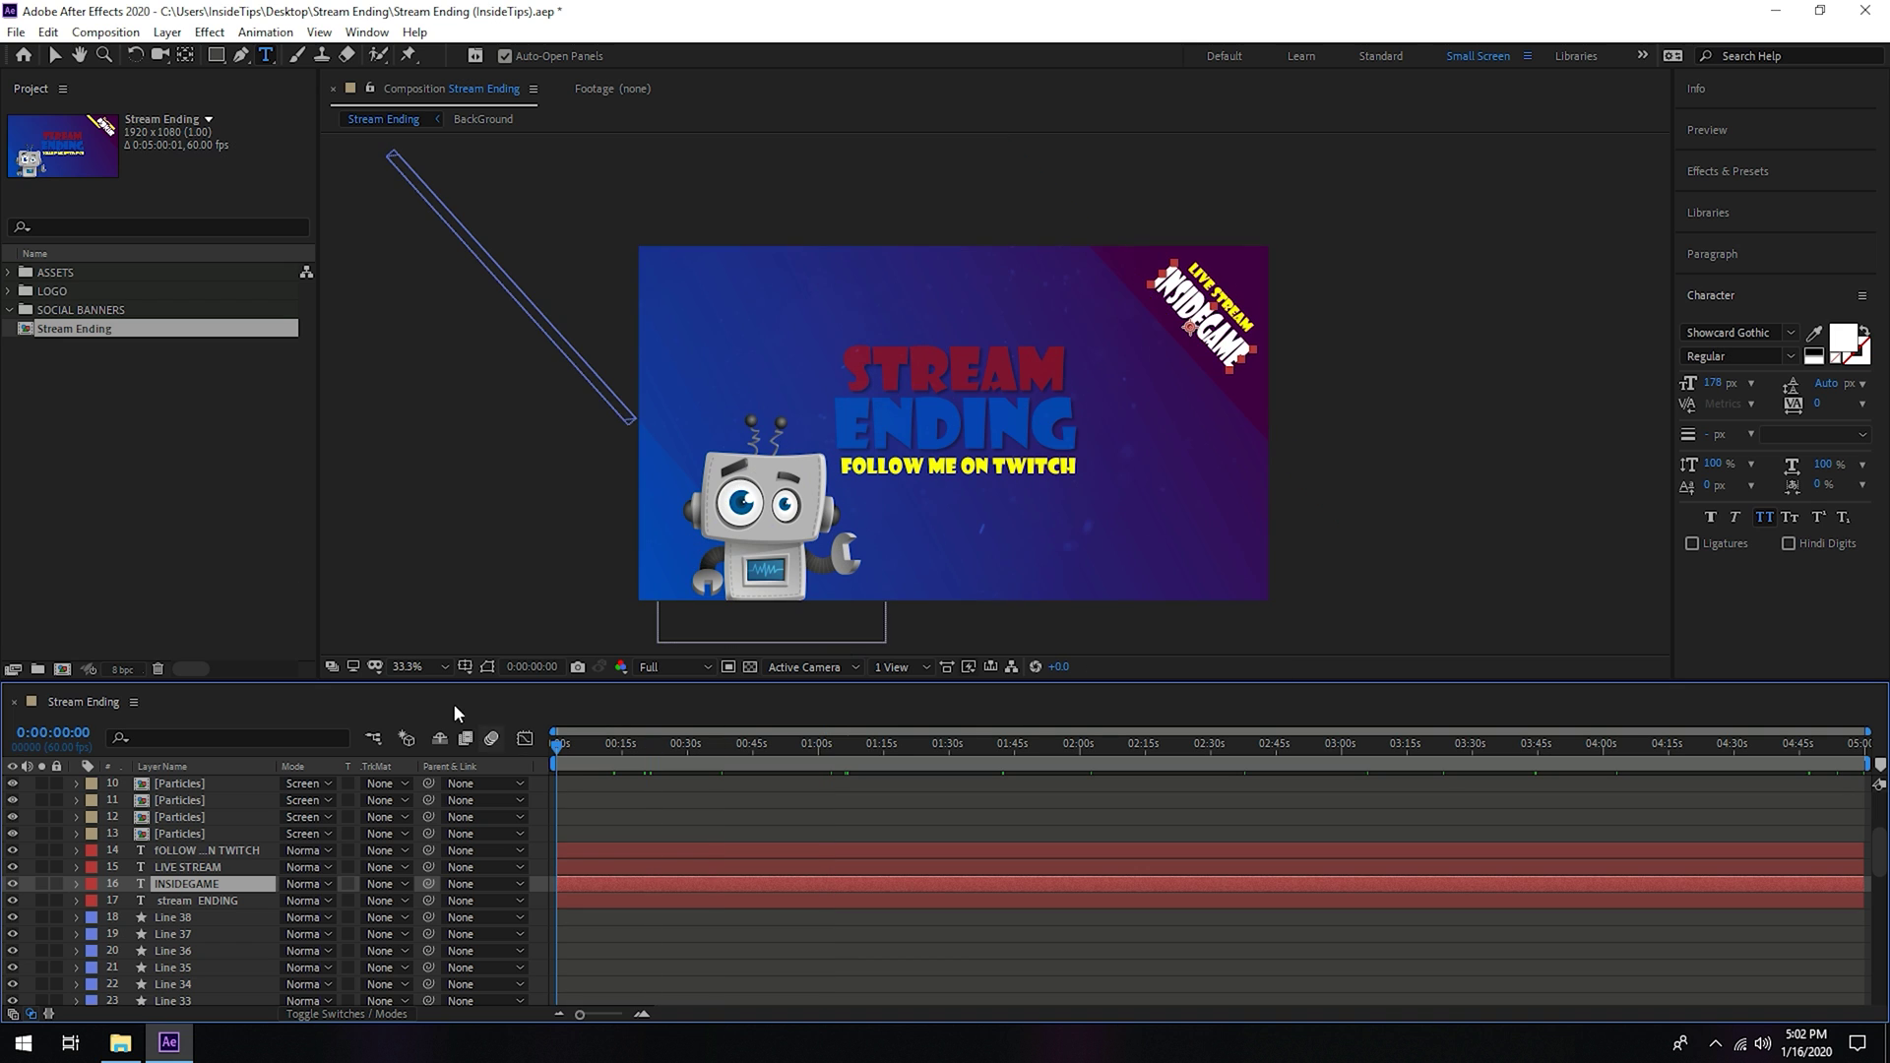
click(74, 418)
Step: Restore the composition duration to ten minutes and check frames near 1:30 and the end
right_click(76, 332)
click(163, 345)
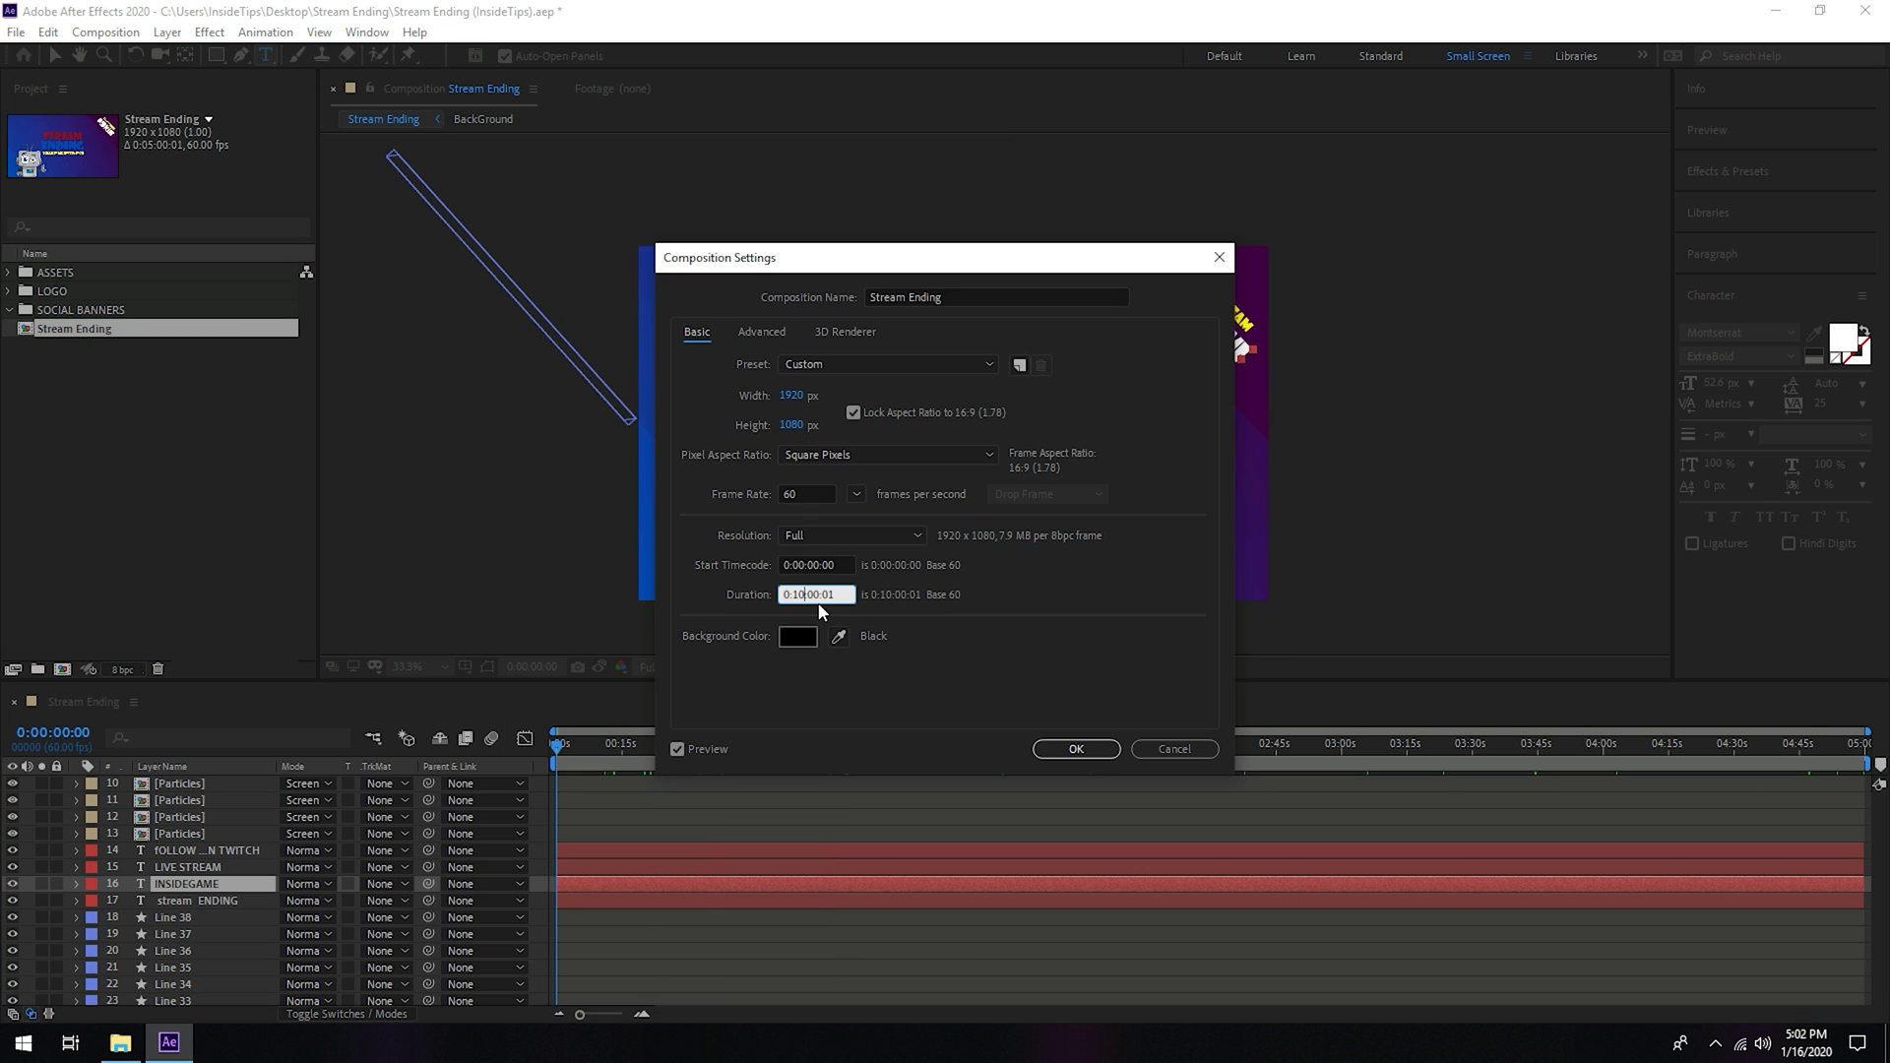
click(1073, 747)
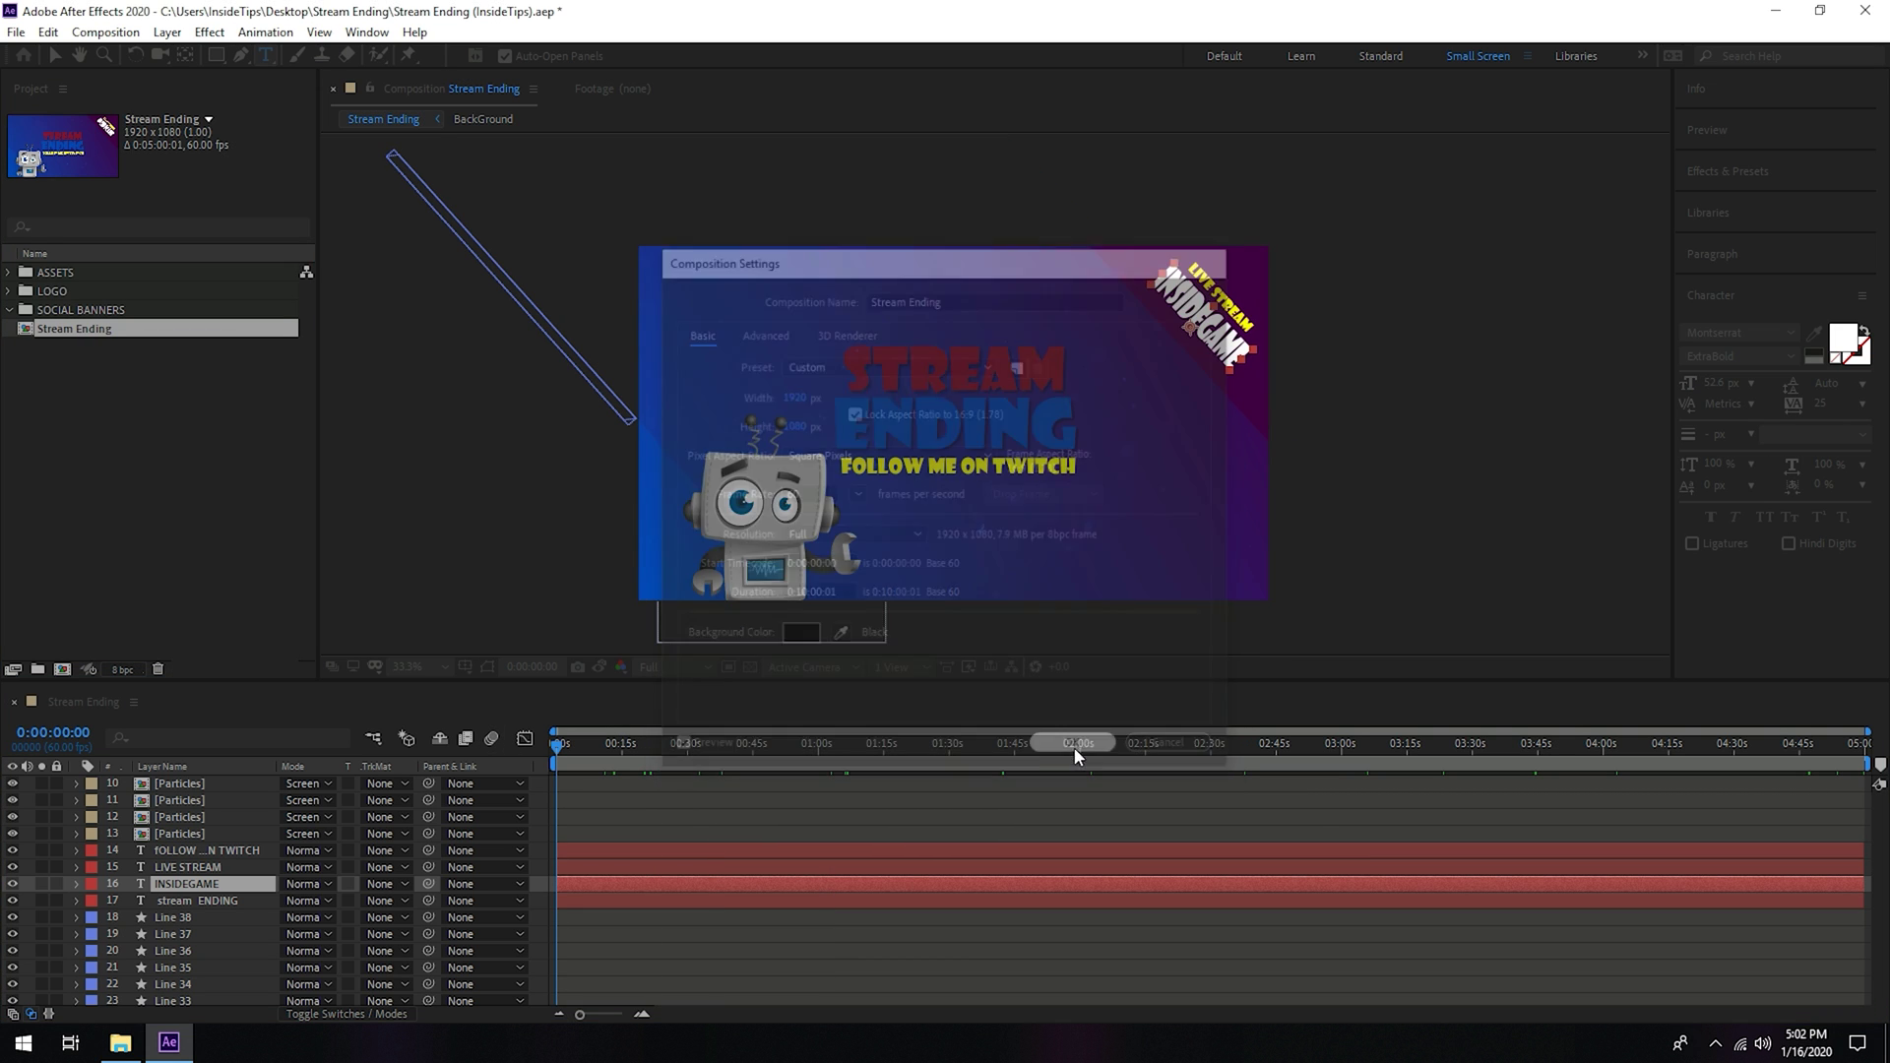
click(212, 511)
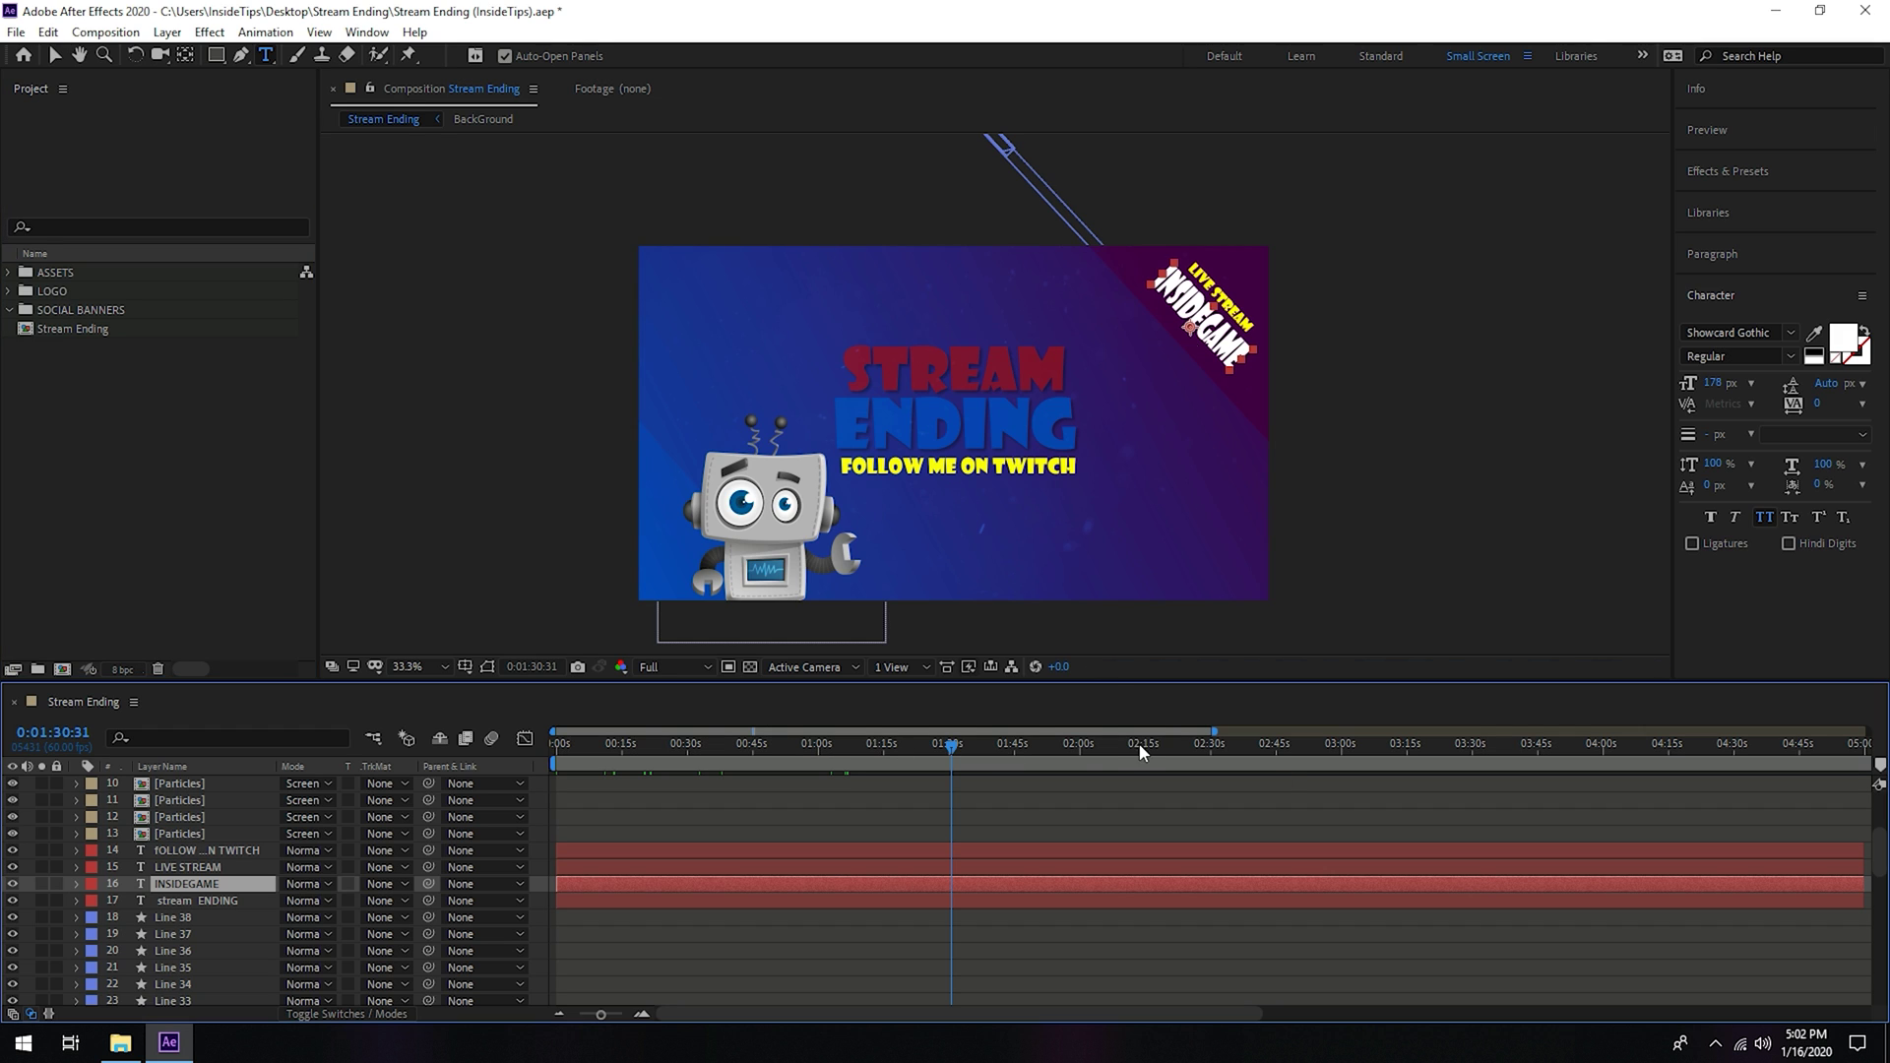
click(953, 739)
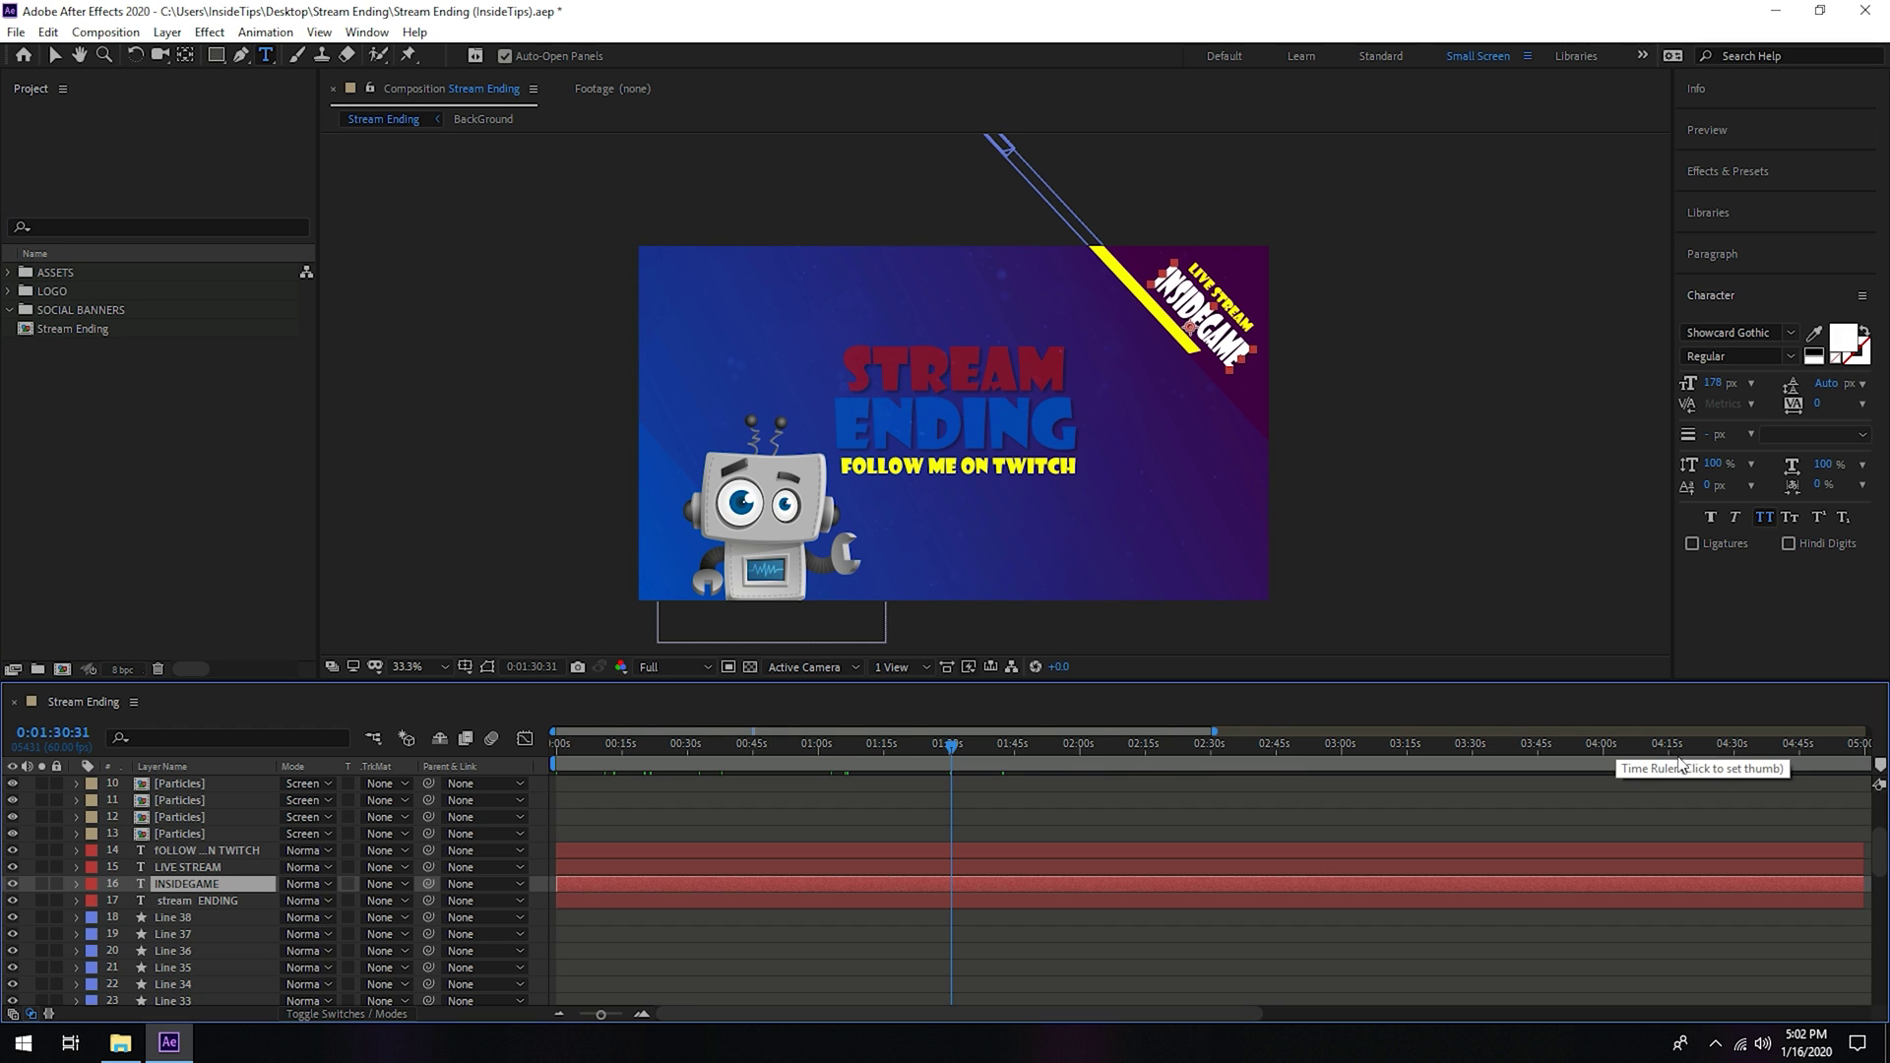
click(1807, 746)
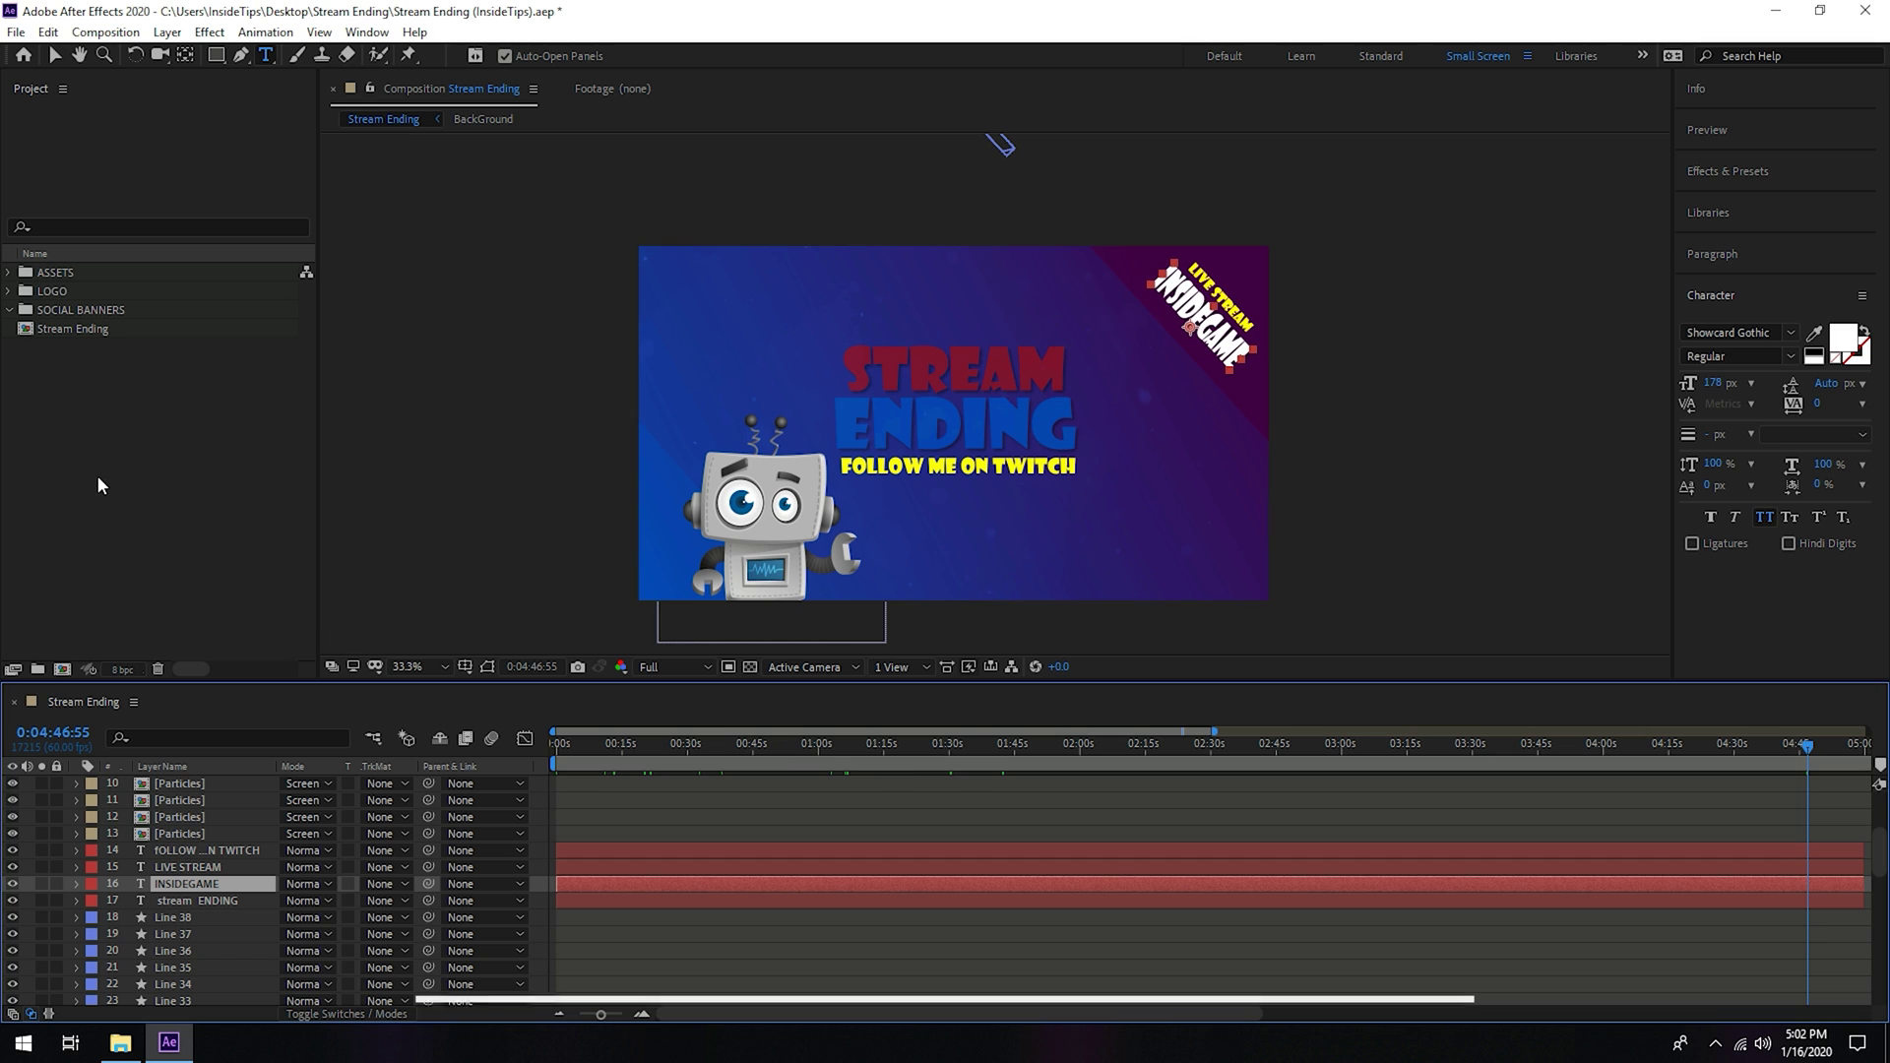
click(92, 418)
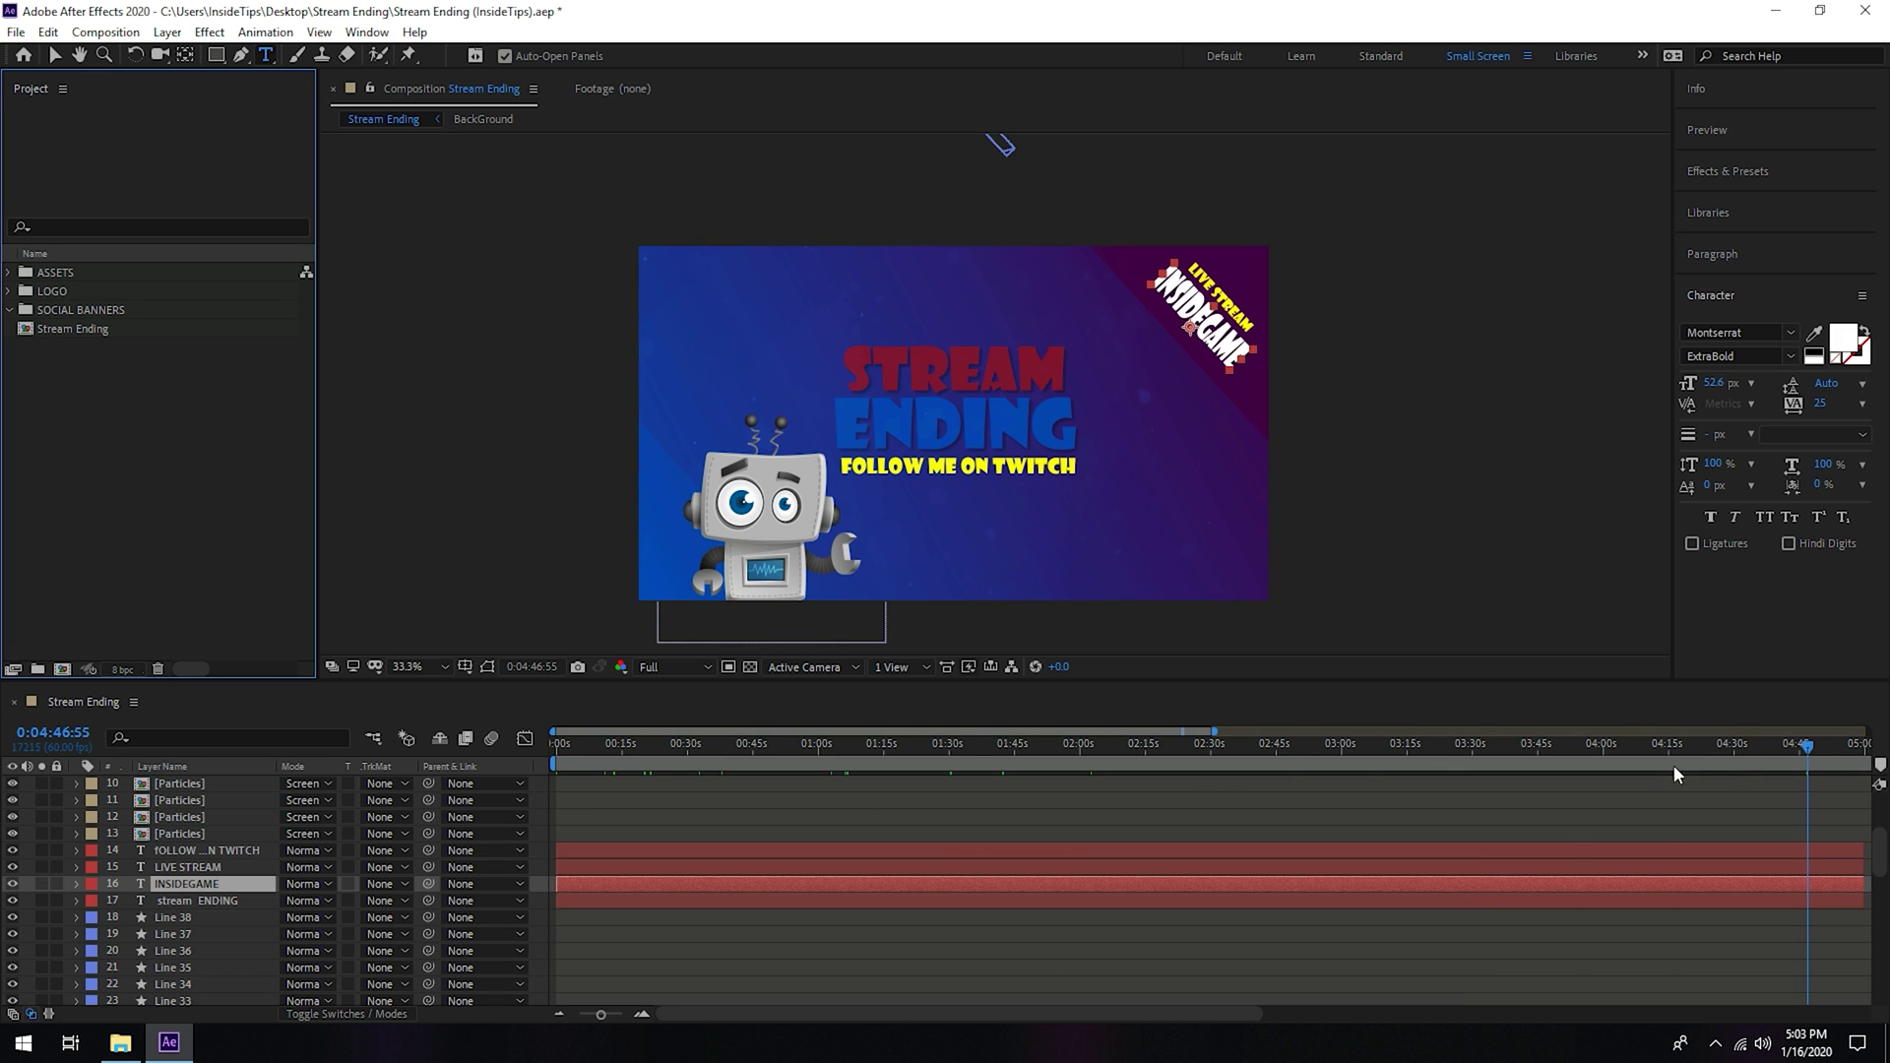
Step: Add the Stream Ending composition to the render queue
click(1571, 744)
drag(601, 1016, 546, 1013)
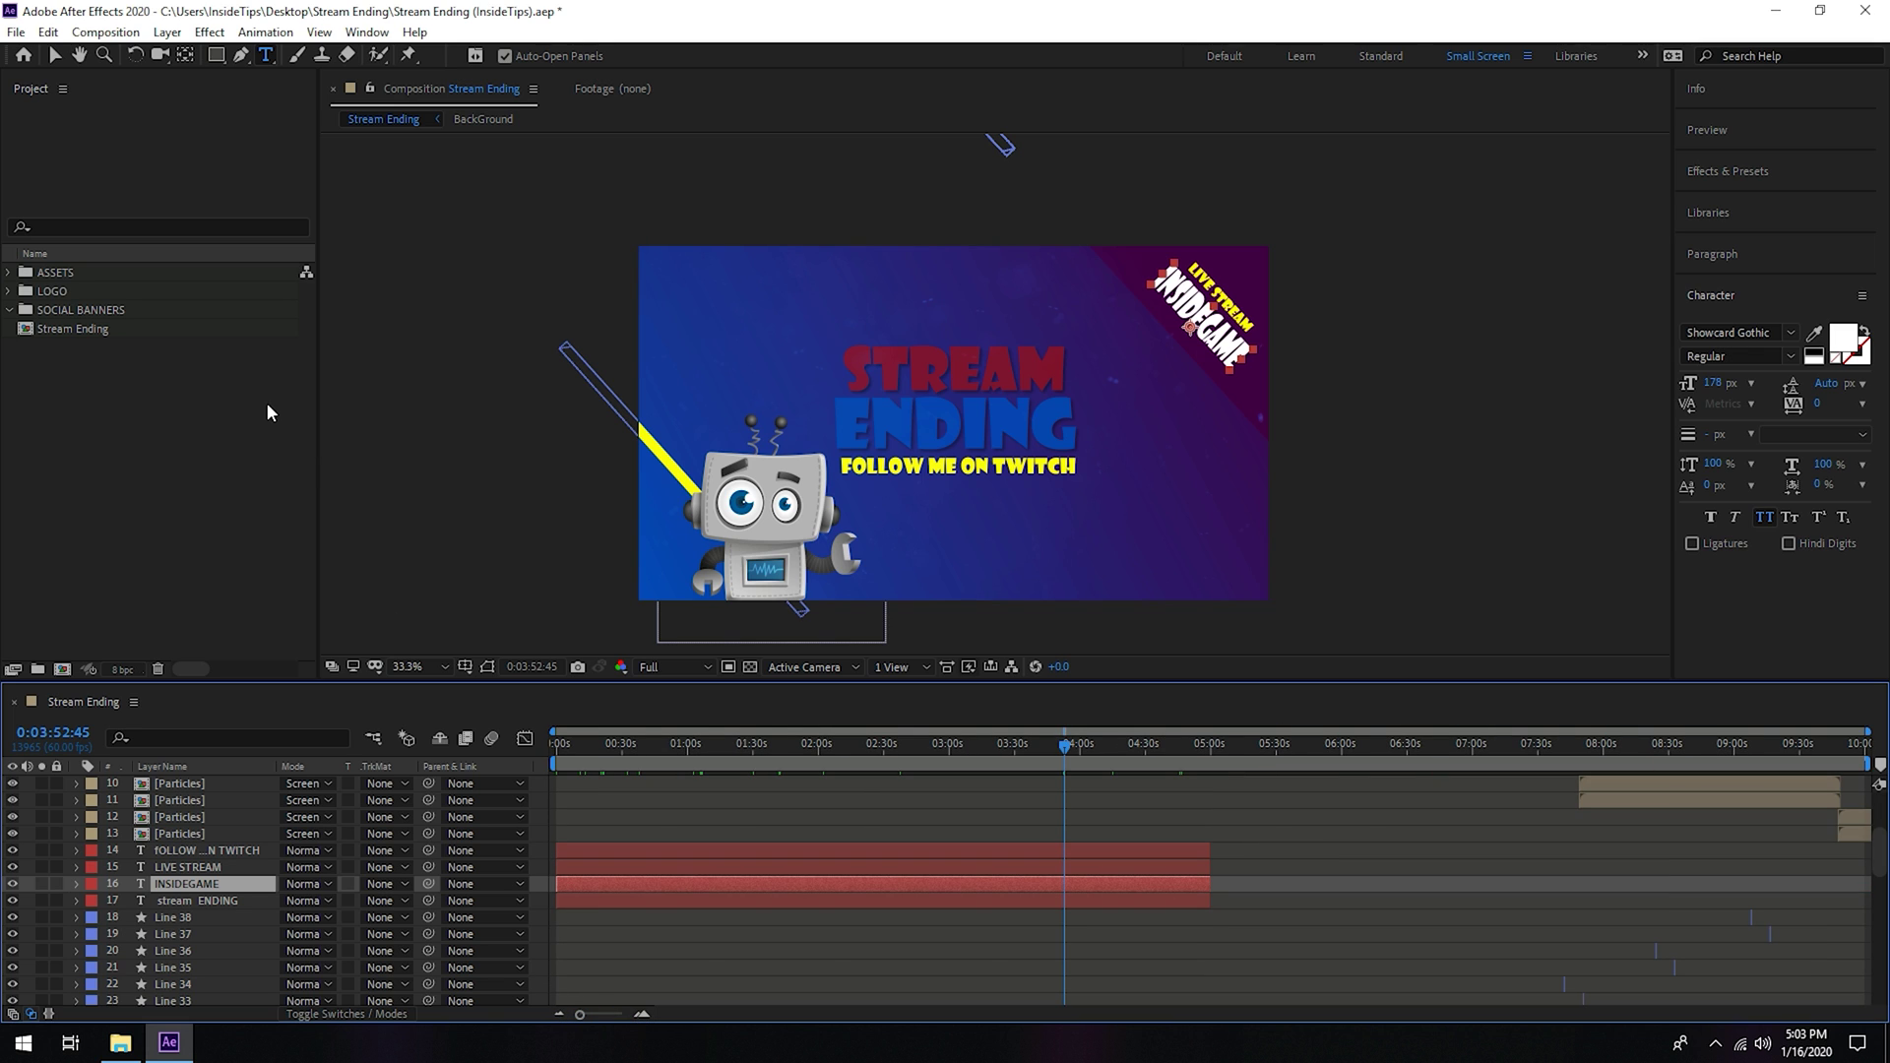
click(66, 332)
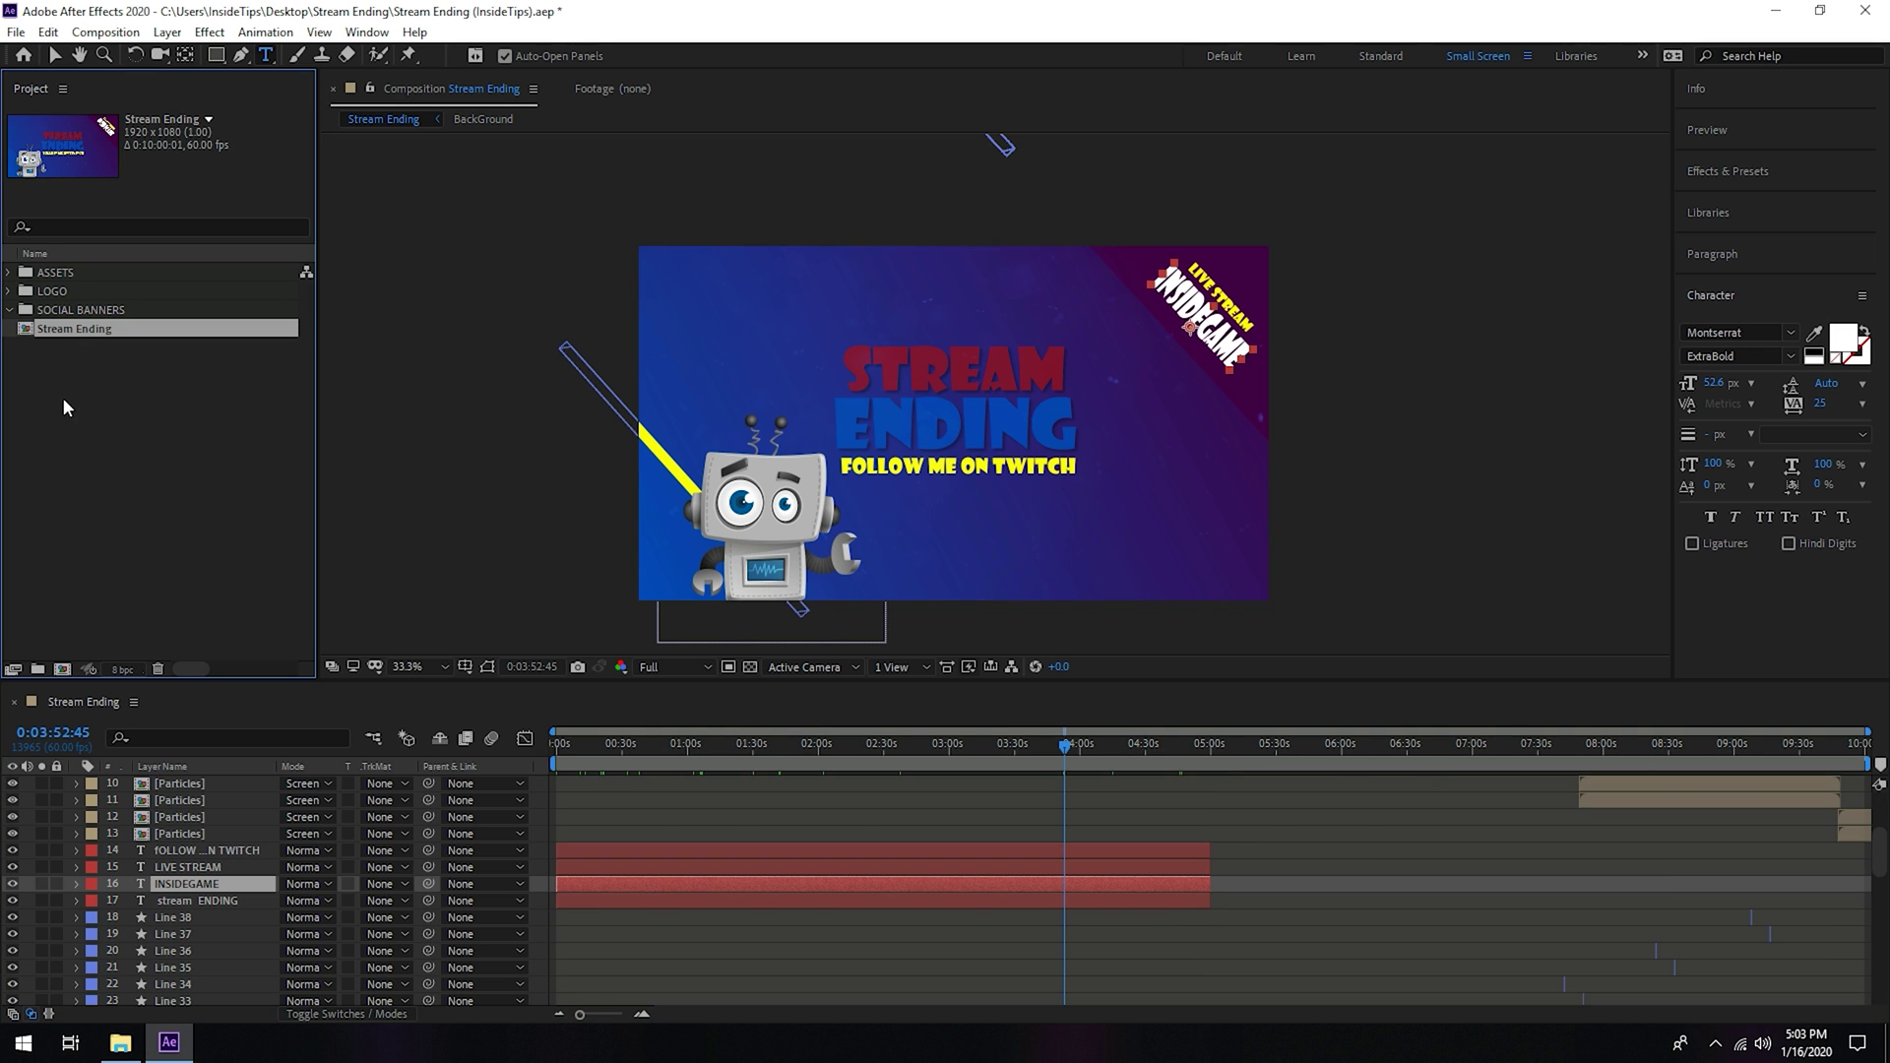
click(112, 33)
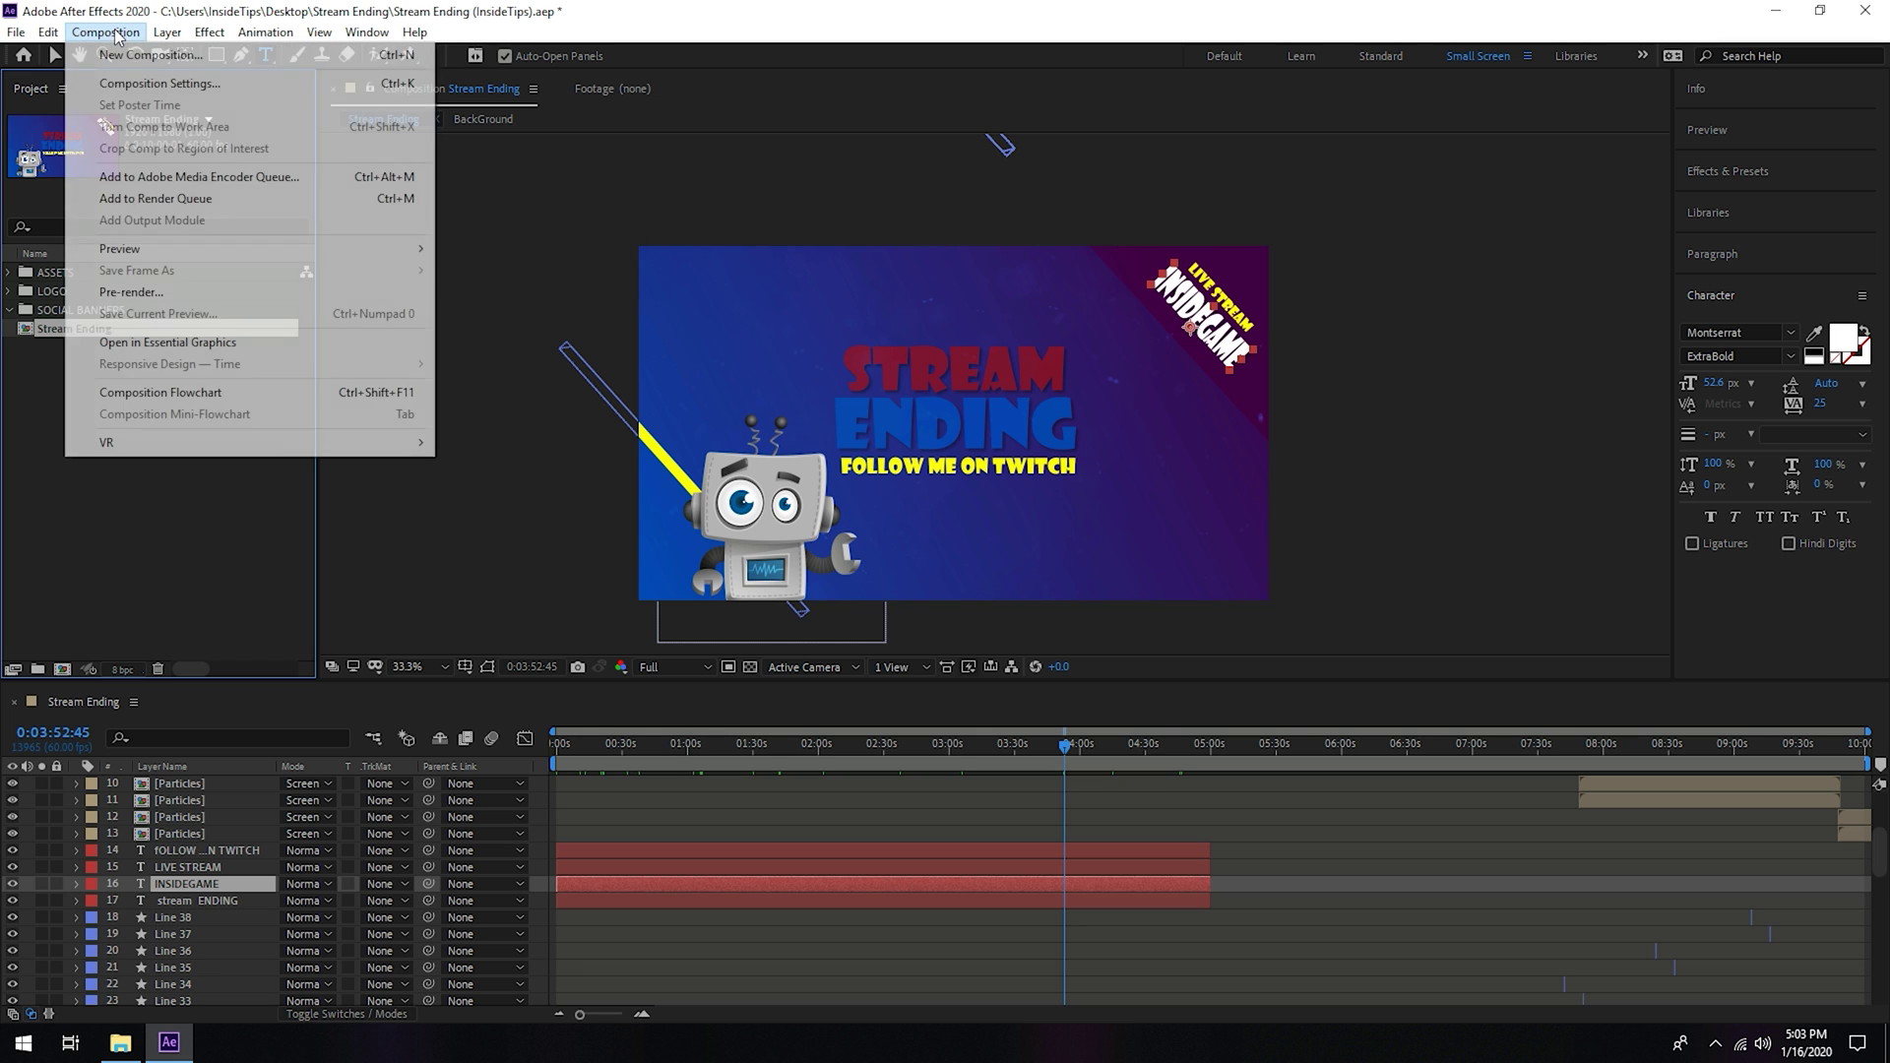
click(210, 198)
Step: Set the output module format to QuickTime
click(160, 840)
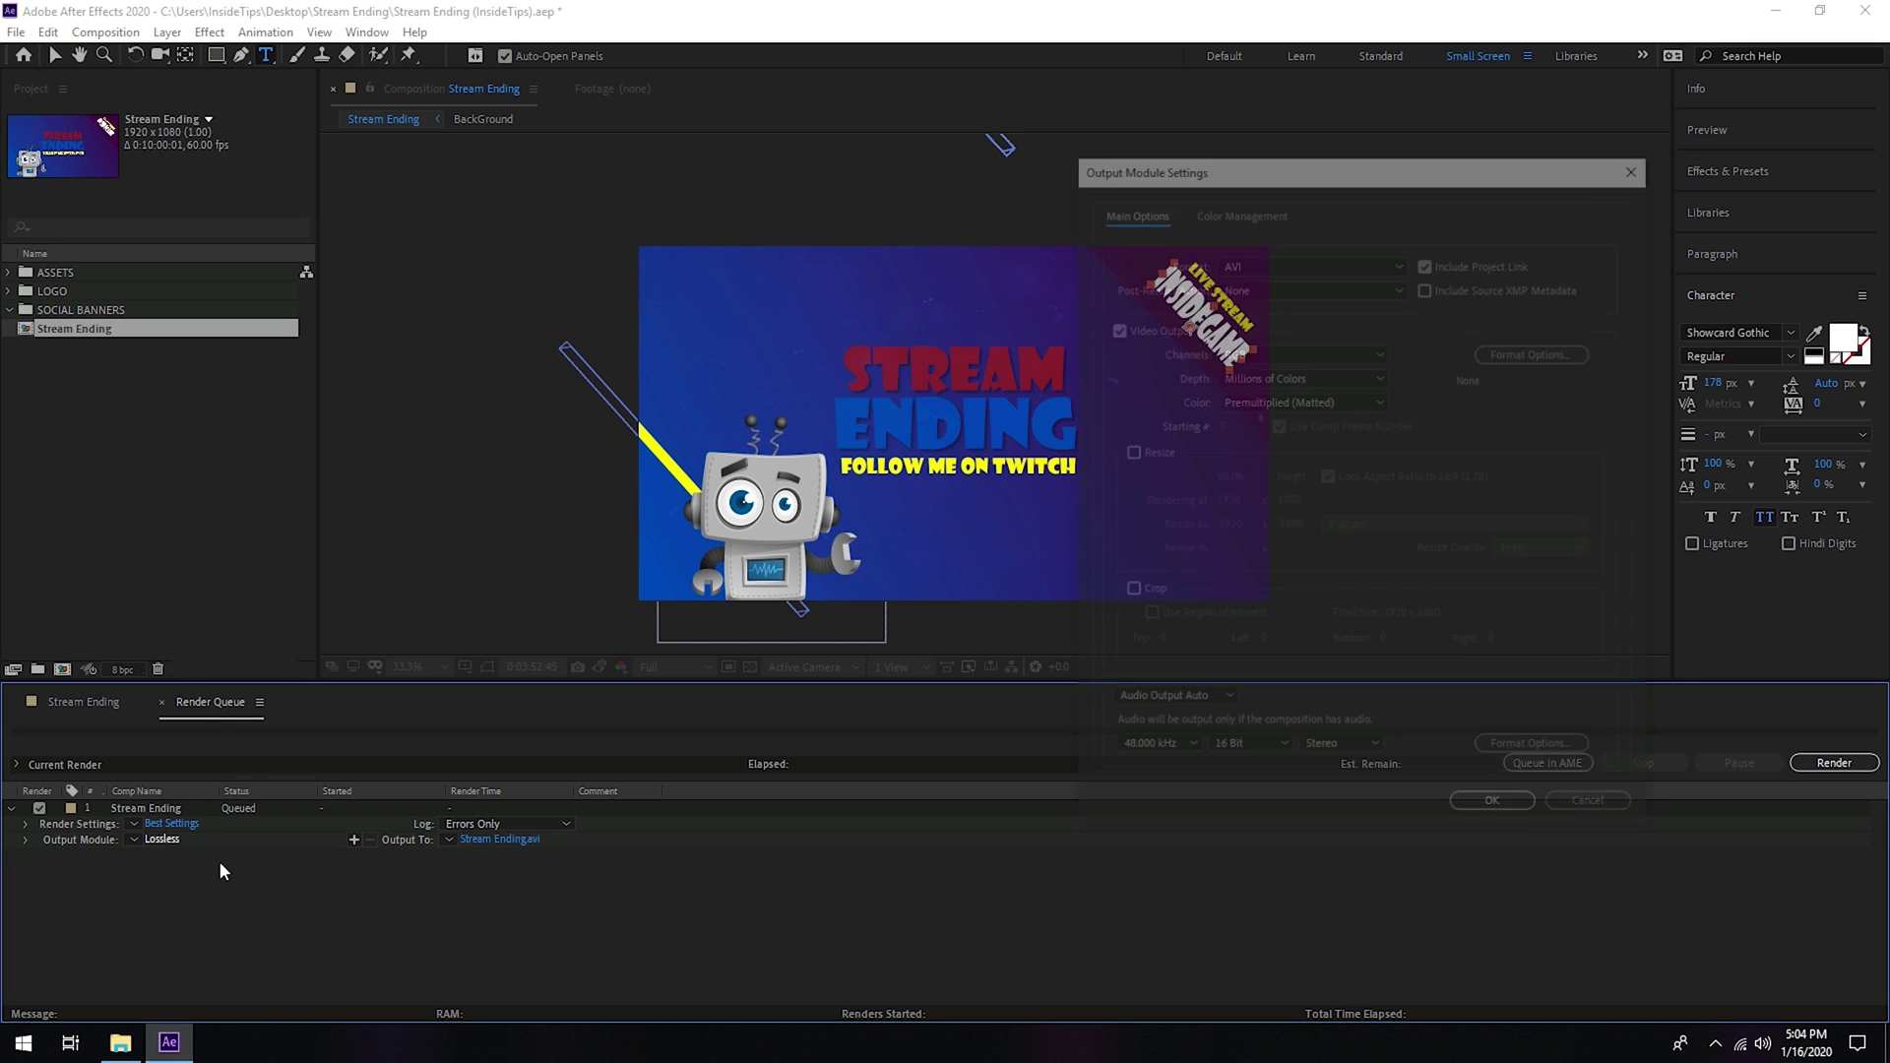
click(1380, 254)
click(1300, 478)
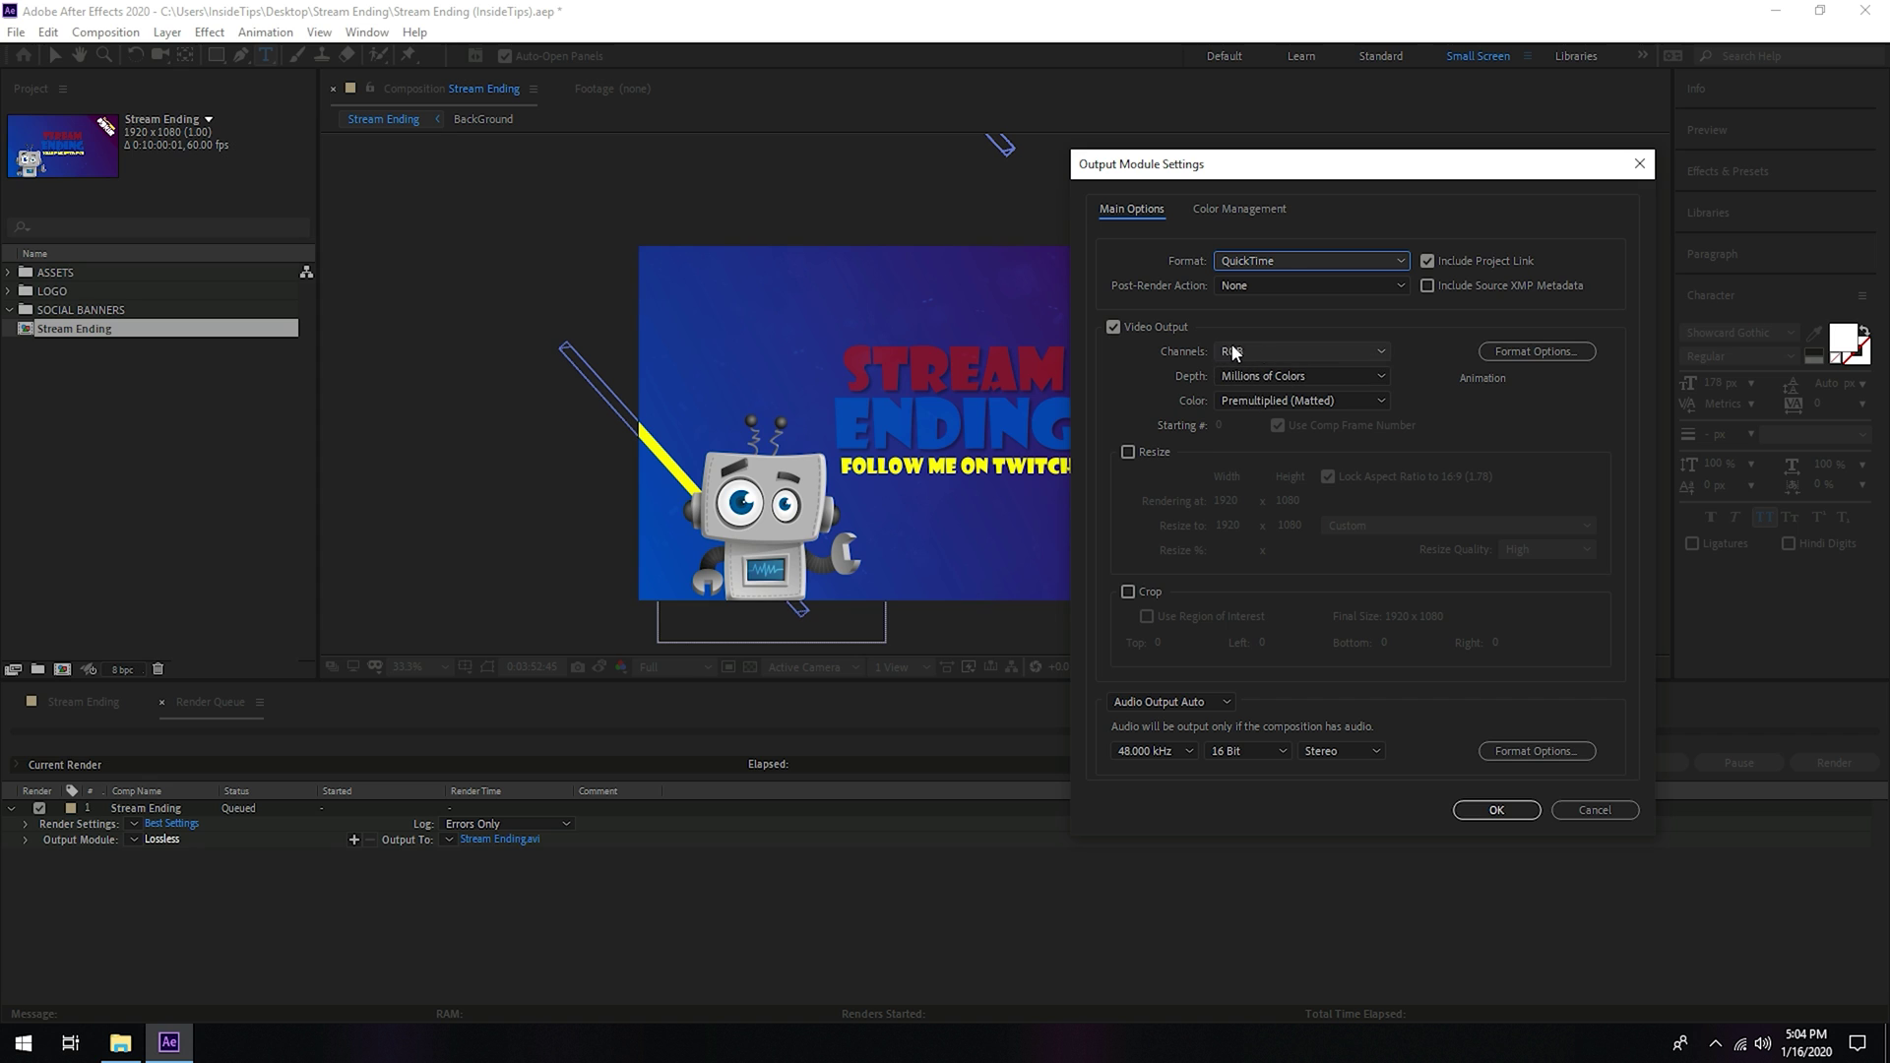
Step: Accept the QuickTime output module settings and the Best Settings render settings
click(1507, 815)
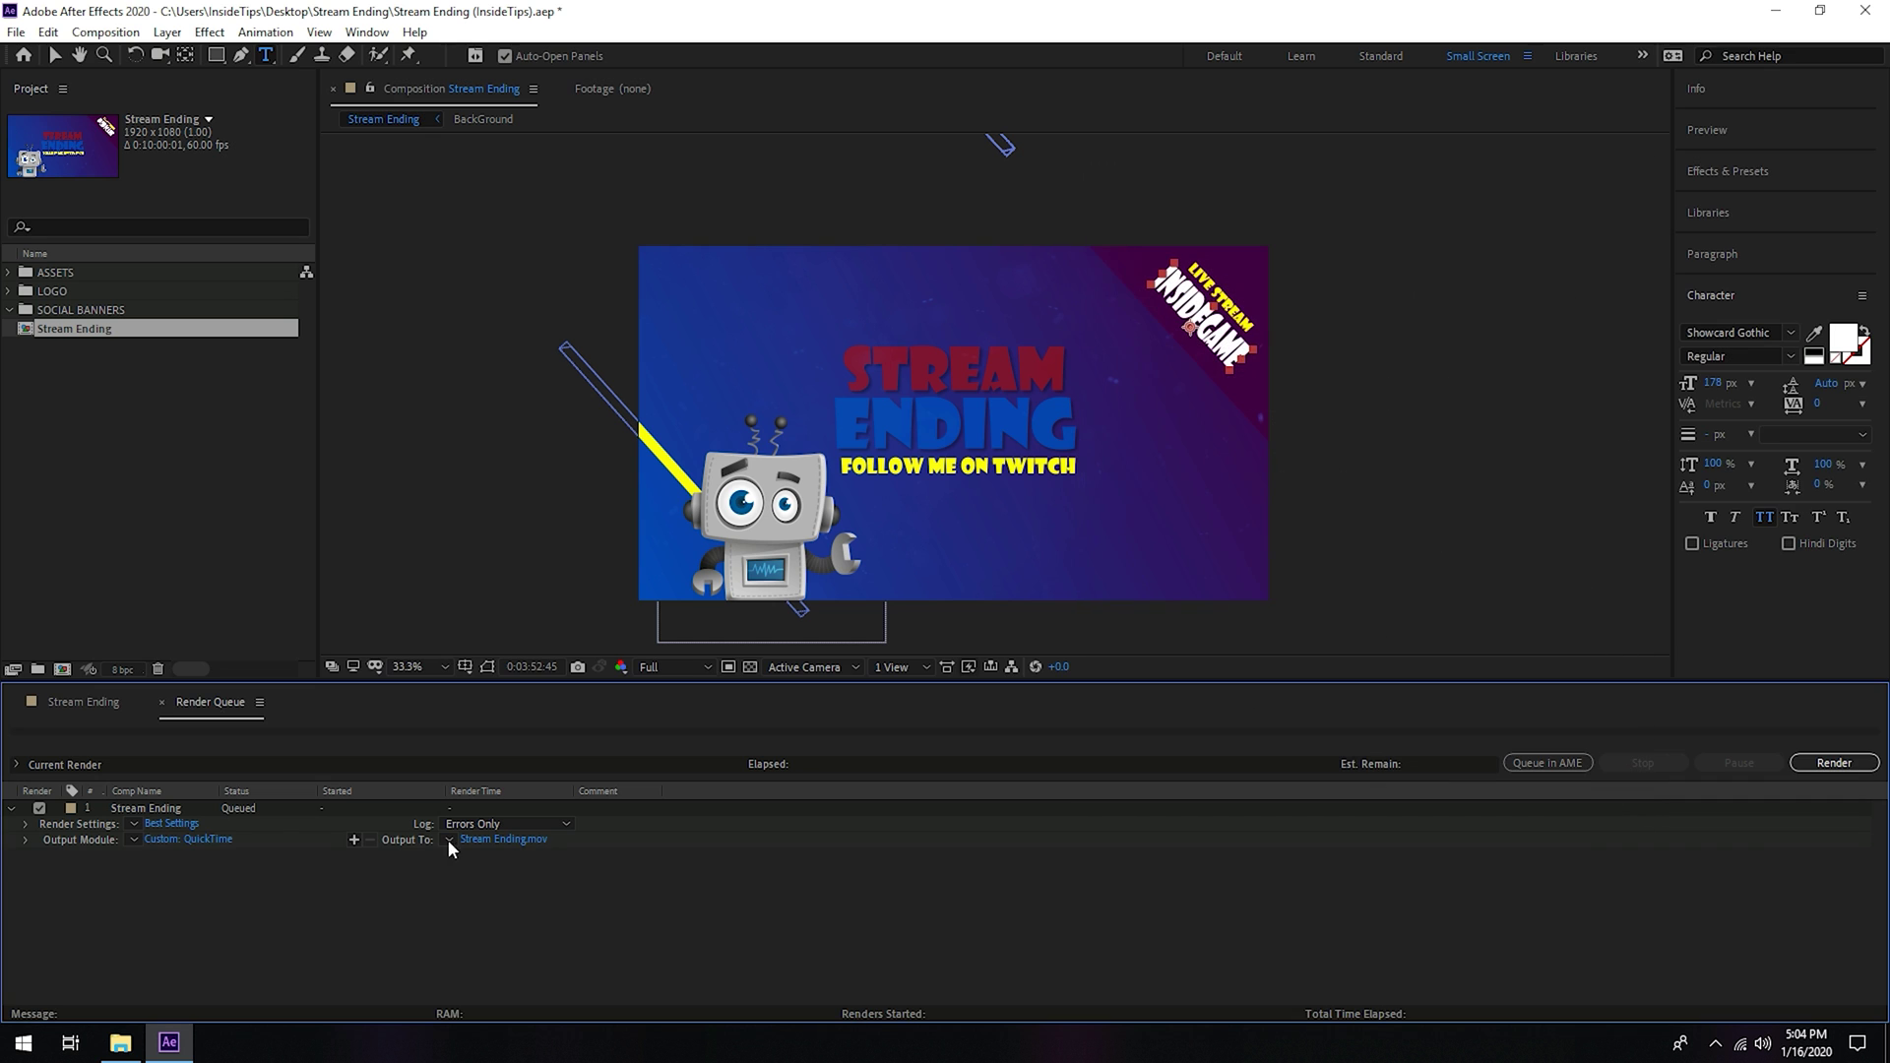
click(163, 823)
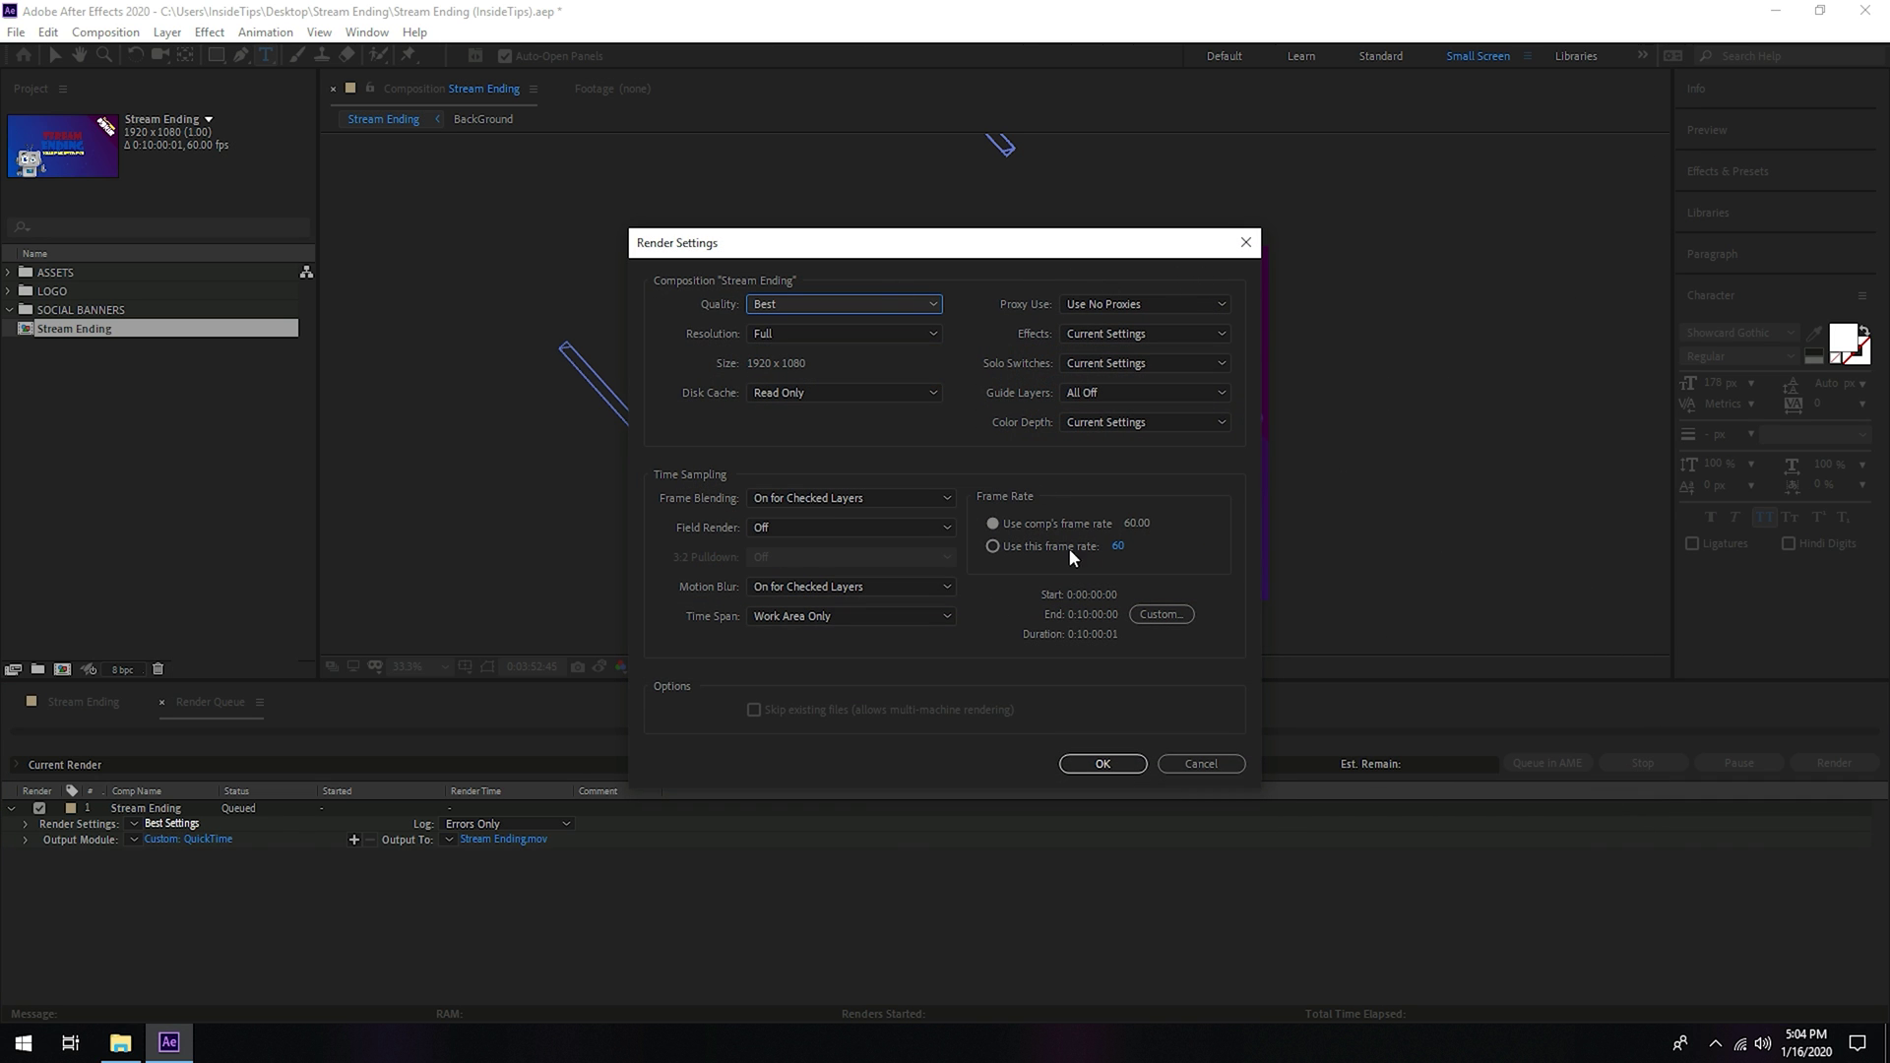
click(1119, 761)
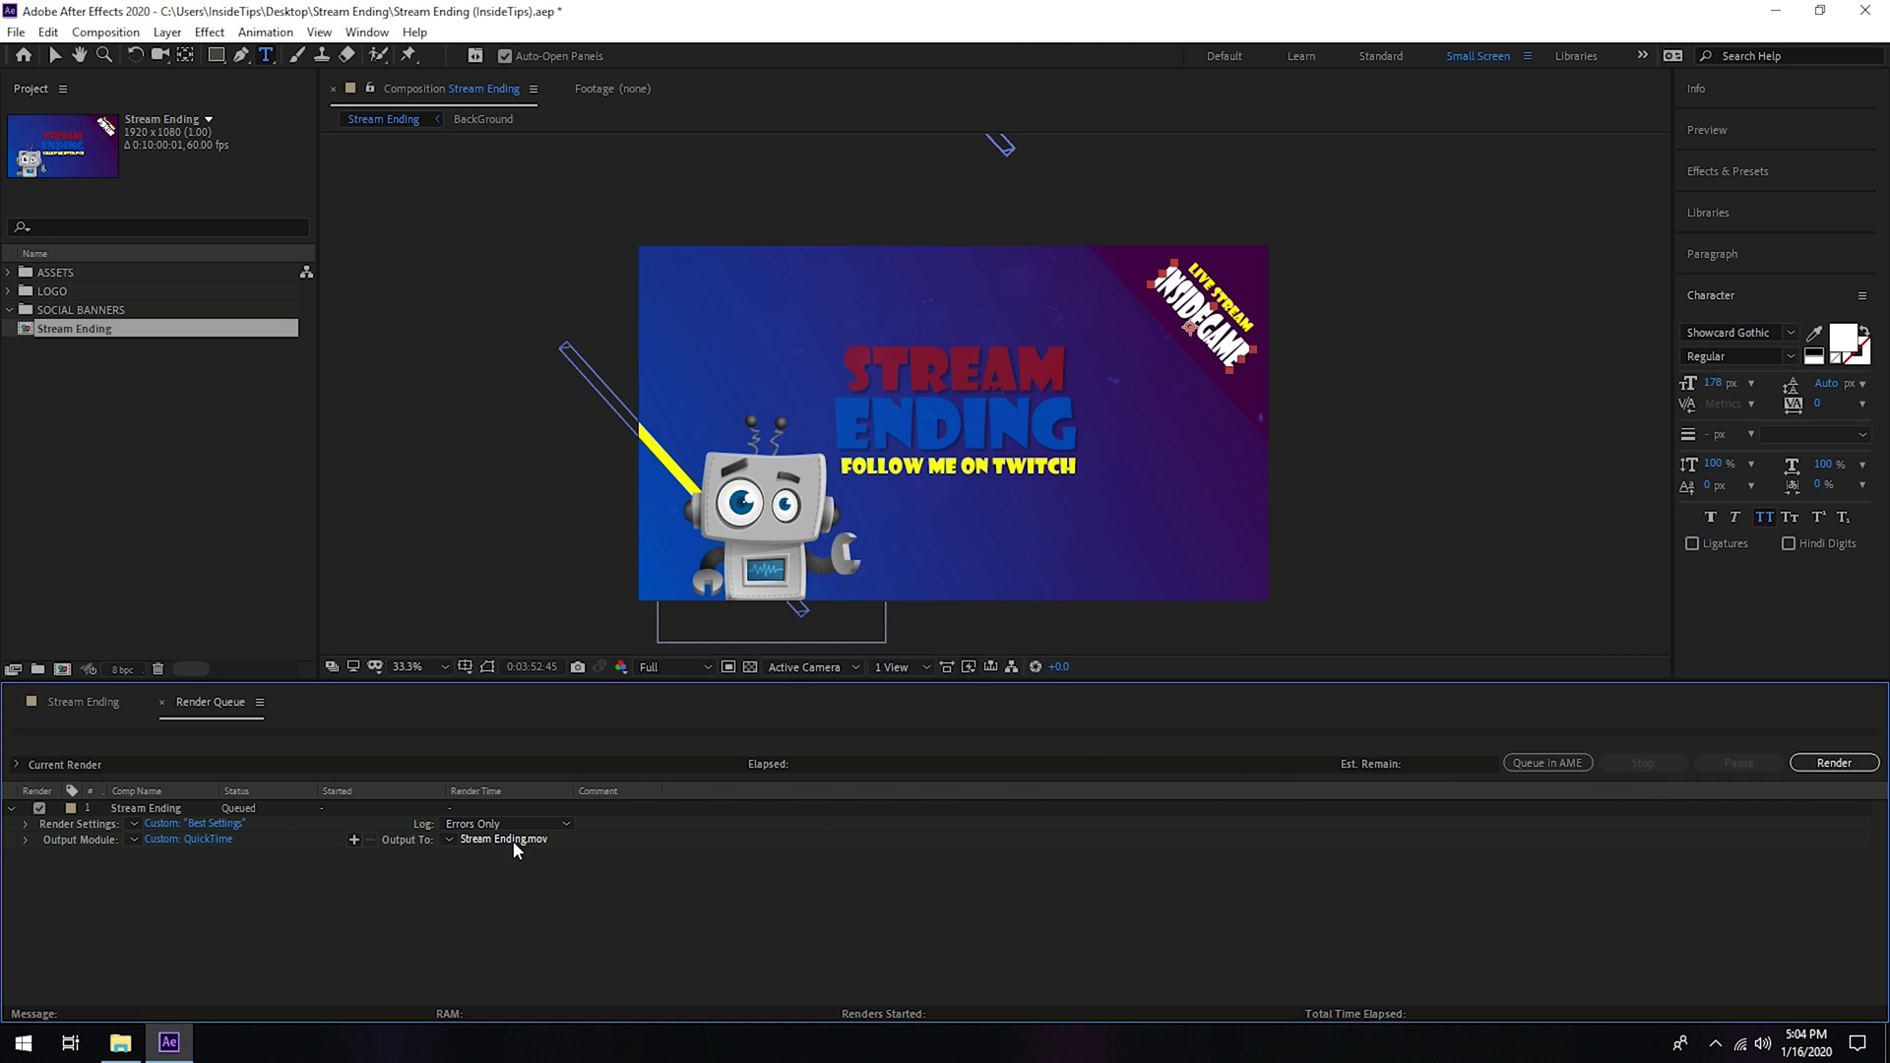
Step: Set the output file to Stream Ending InsideGame.mov on the Desktop
click(512, 840)
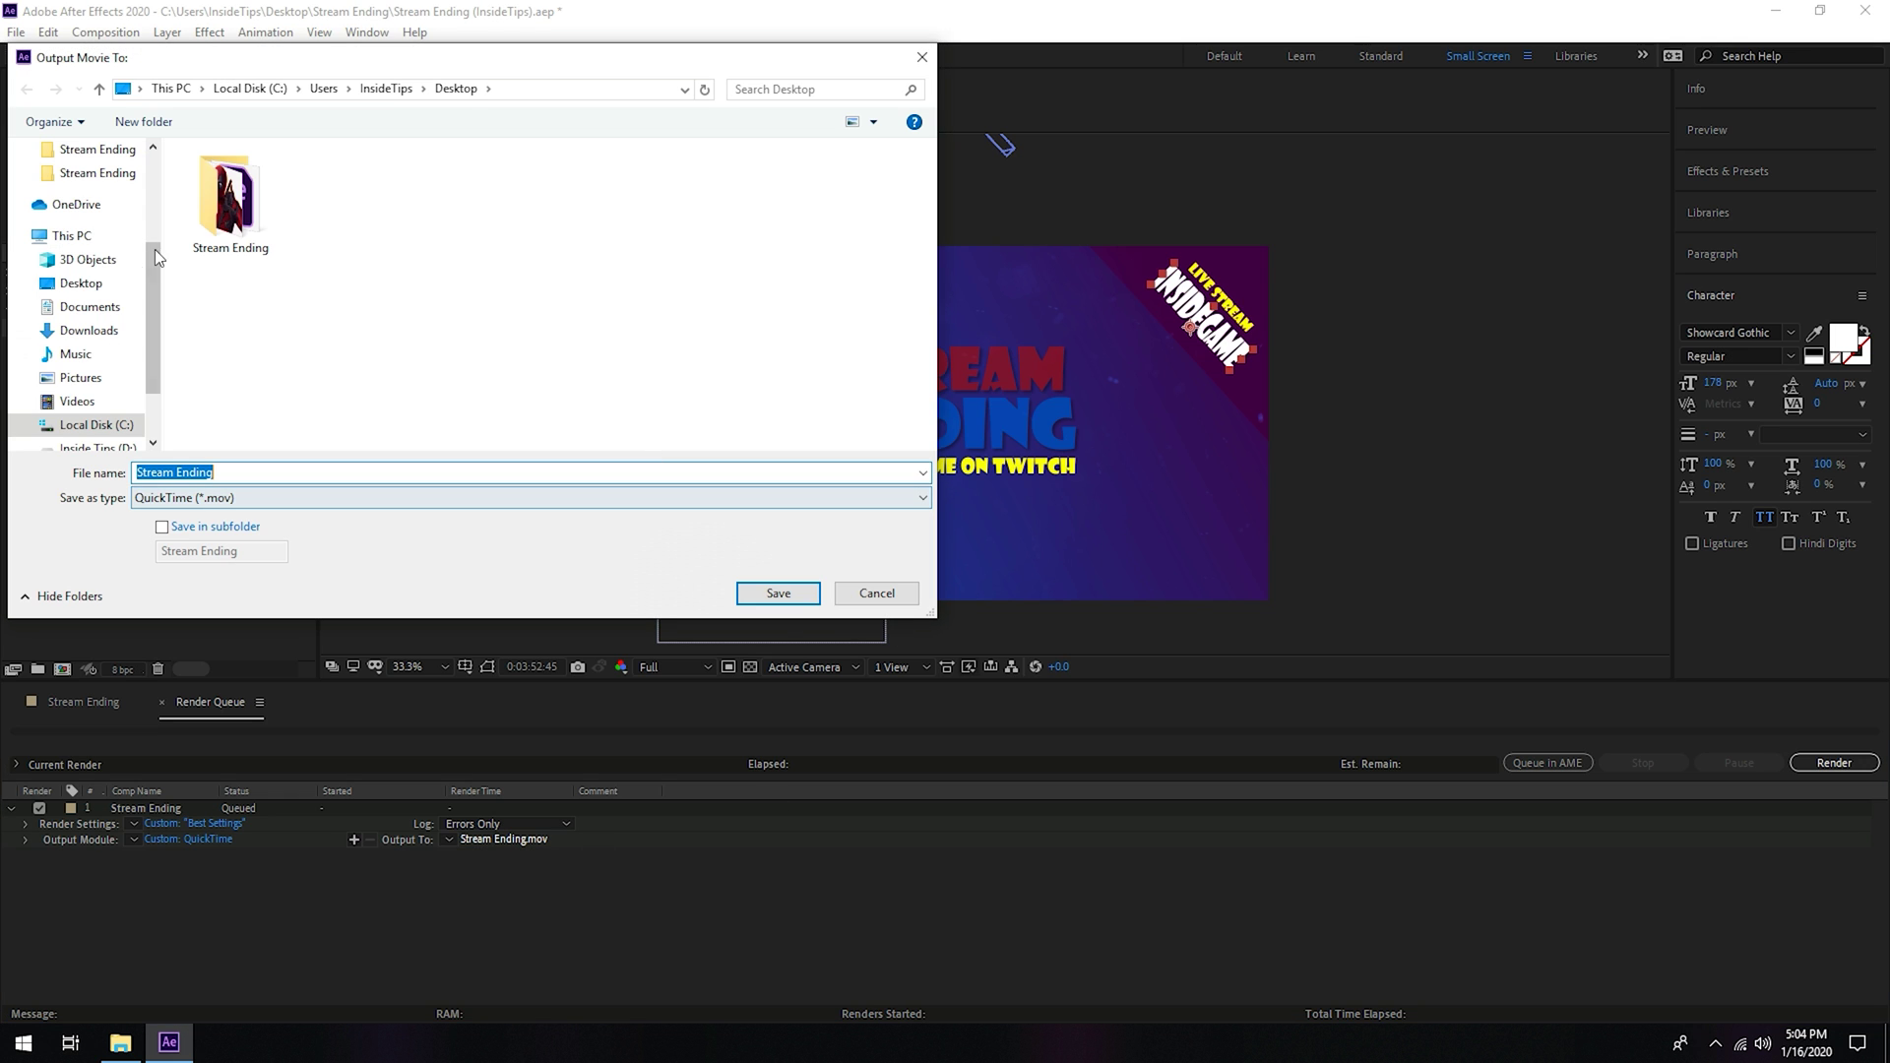
click(81, 284)
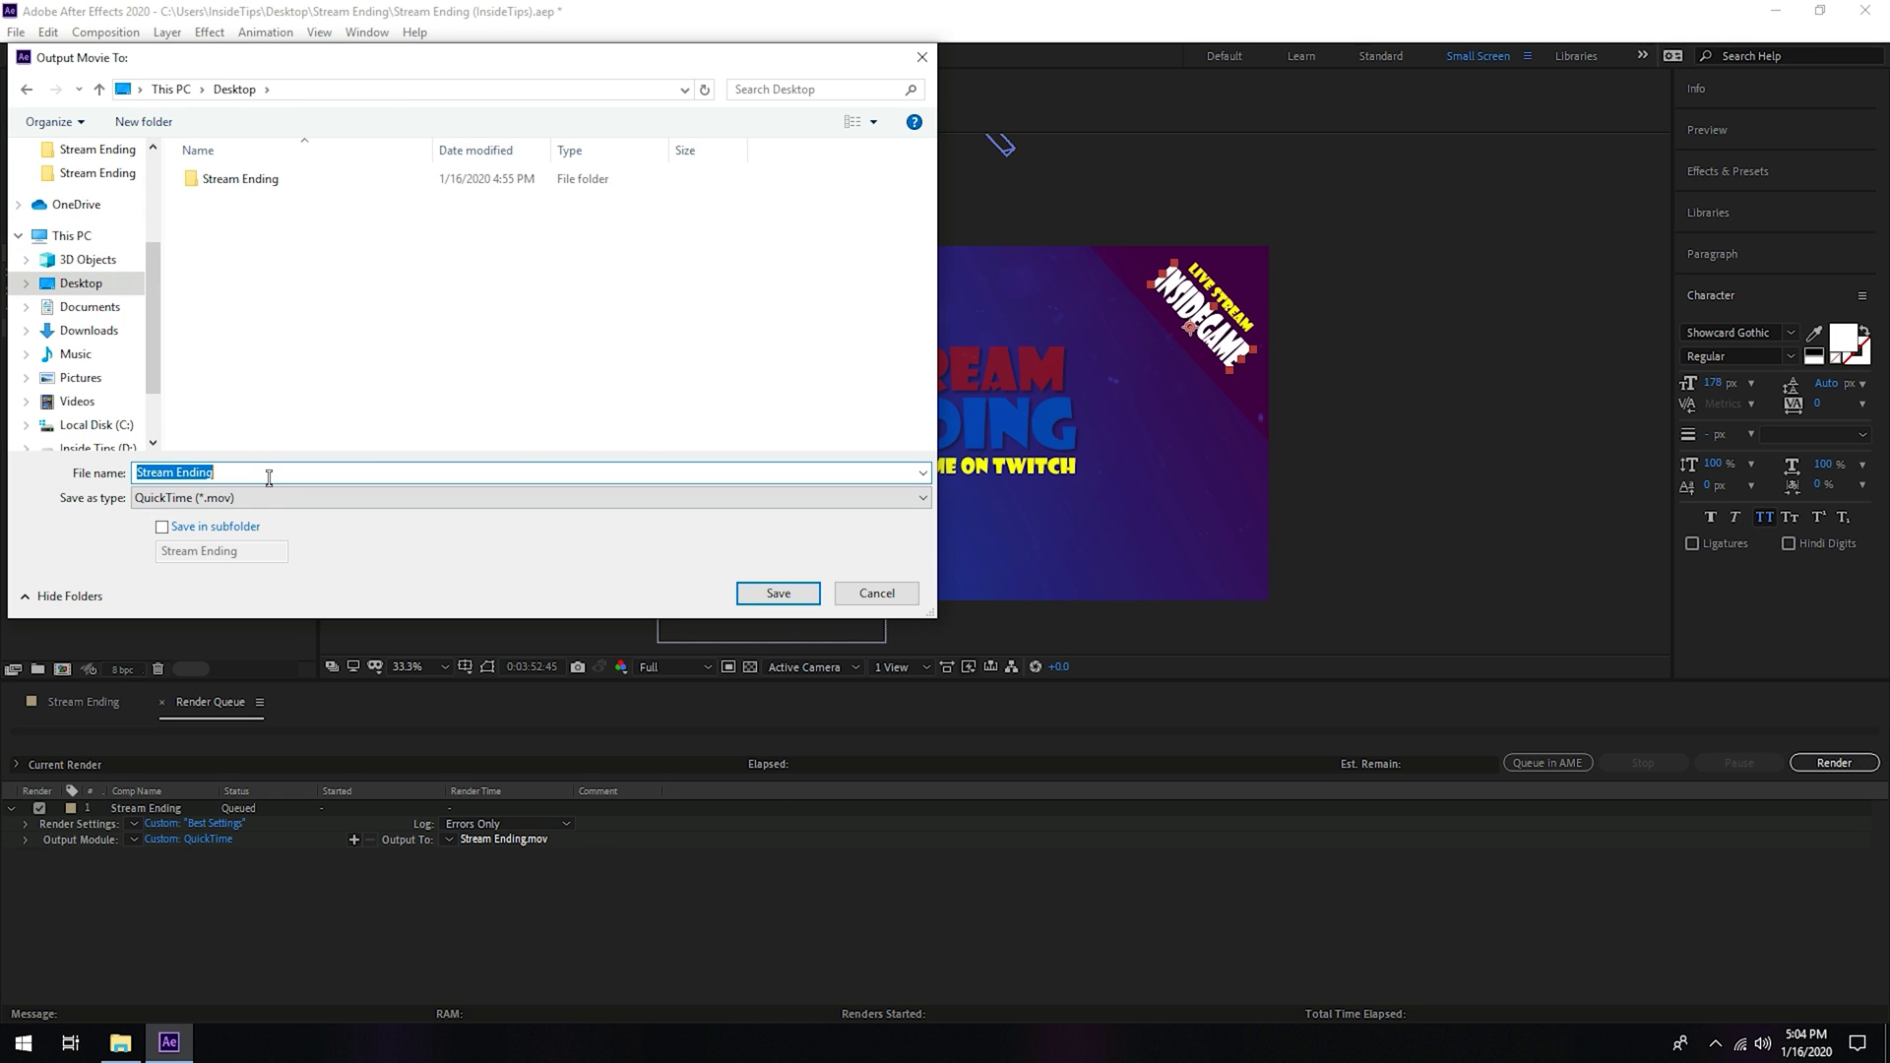
click(269, 477)
text(InsideGame)
click(815, 594)
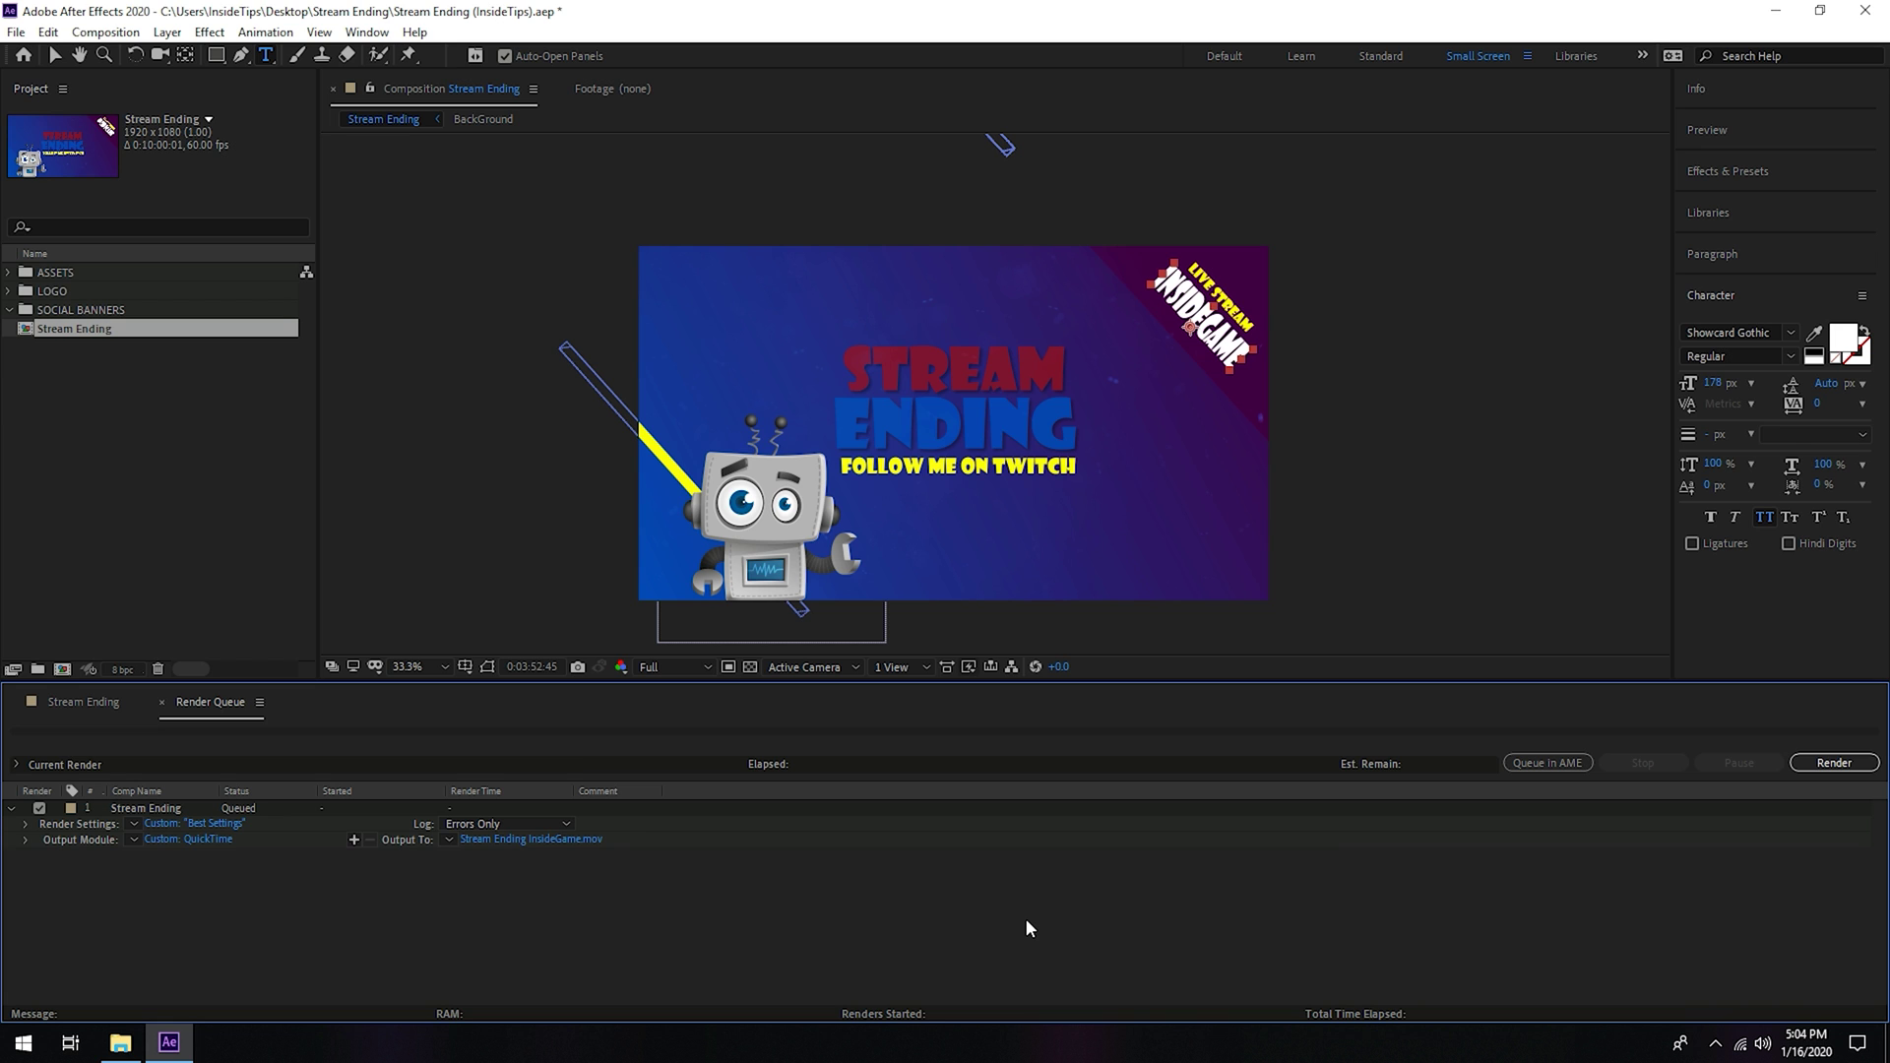
Step: Start rendering Stream Ending from the Render Queue to Stream Ending InsideGame.mov
click(1833, 762)
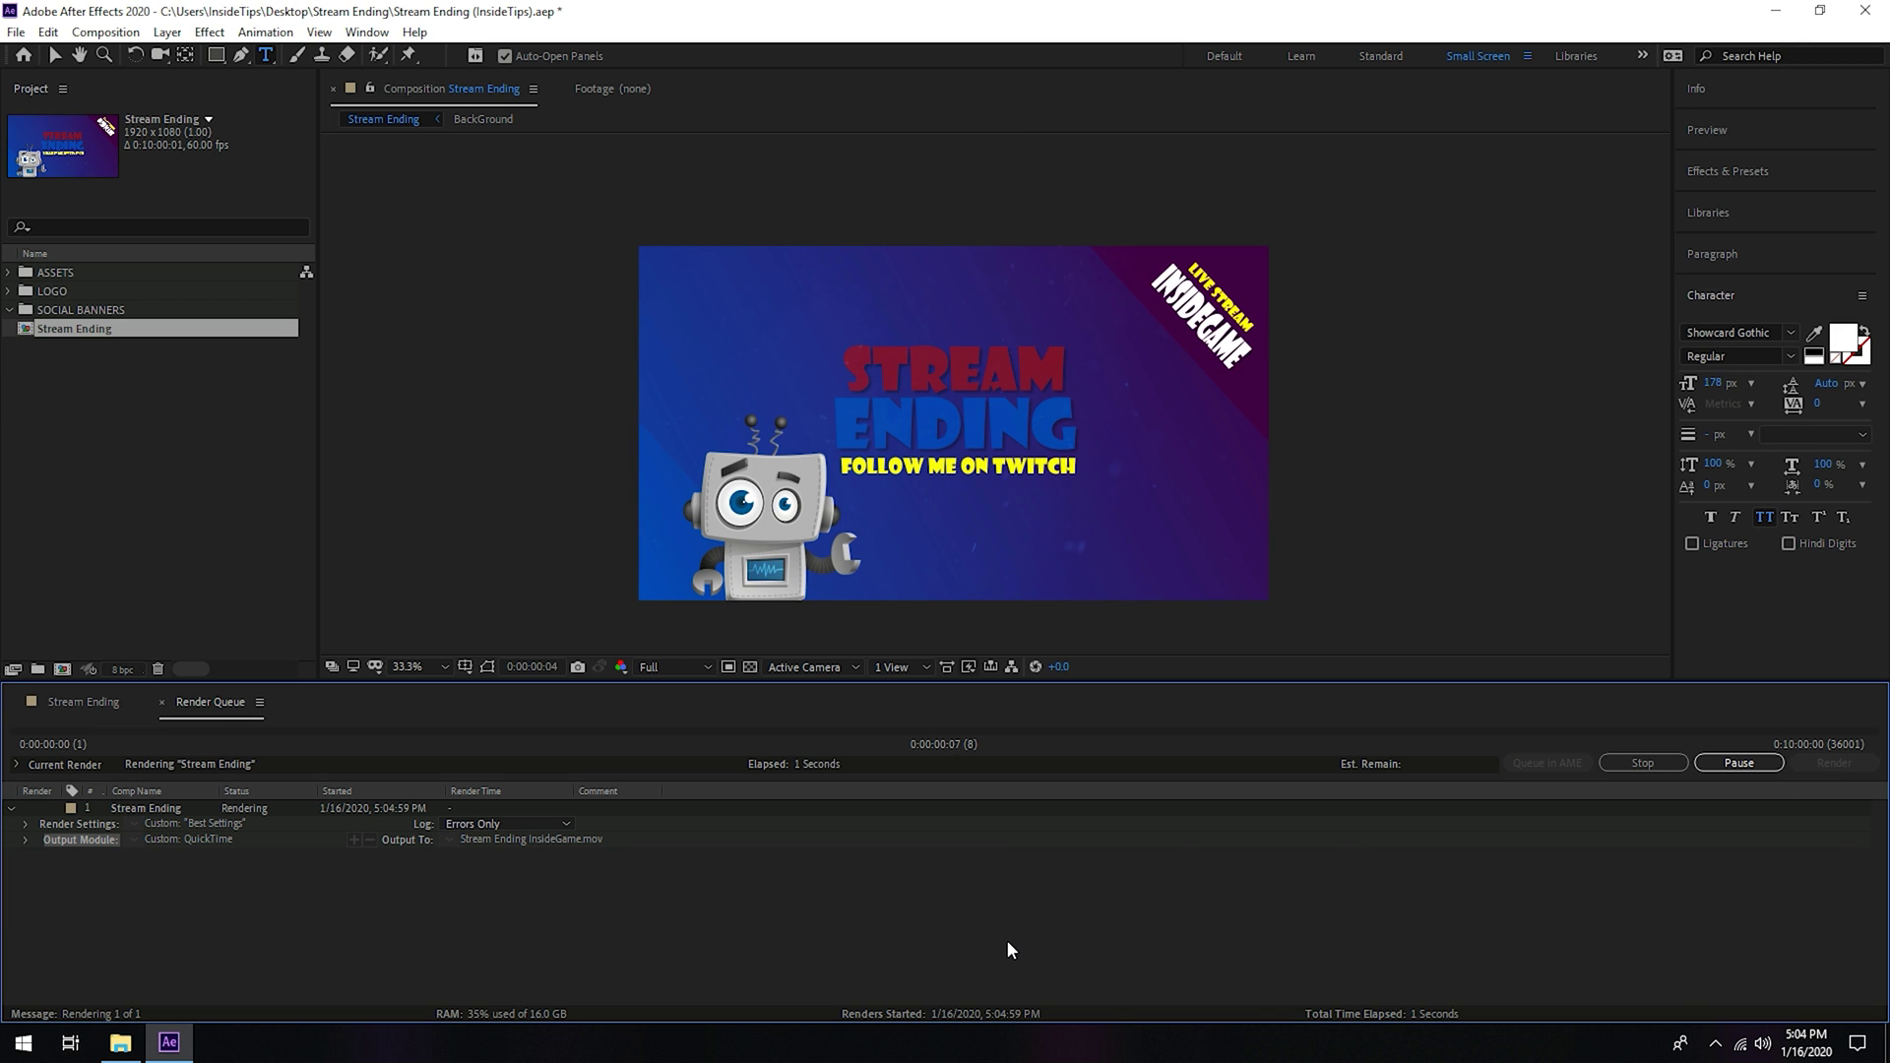